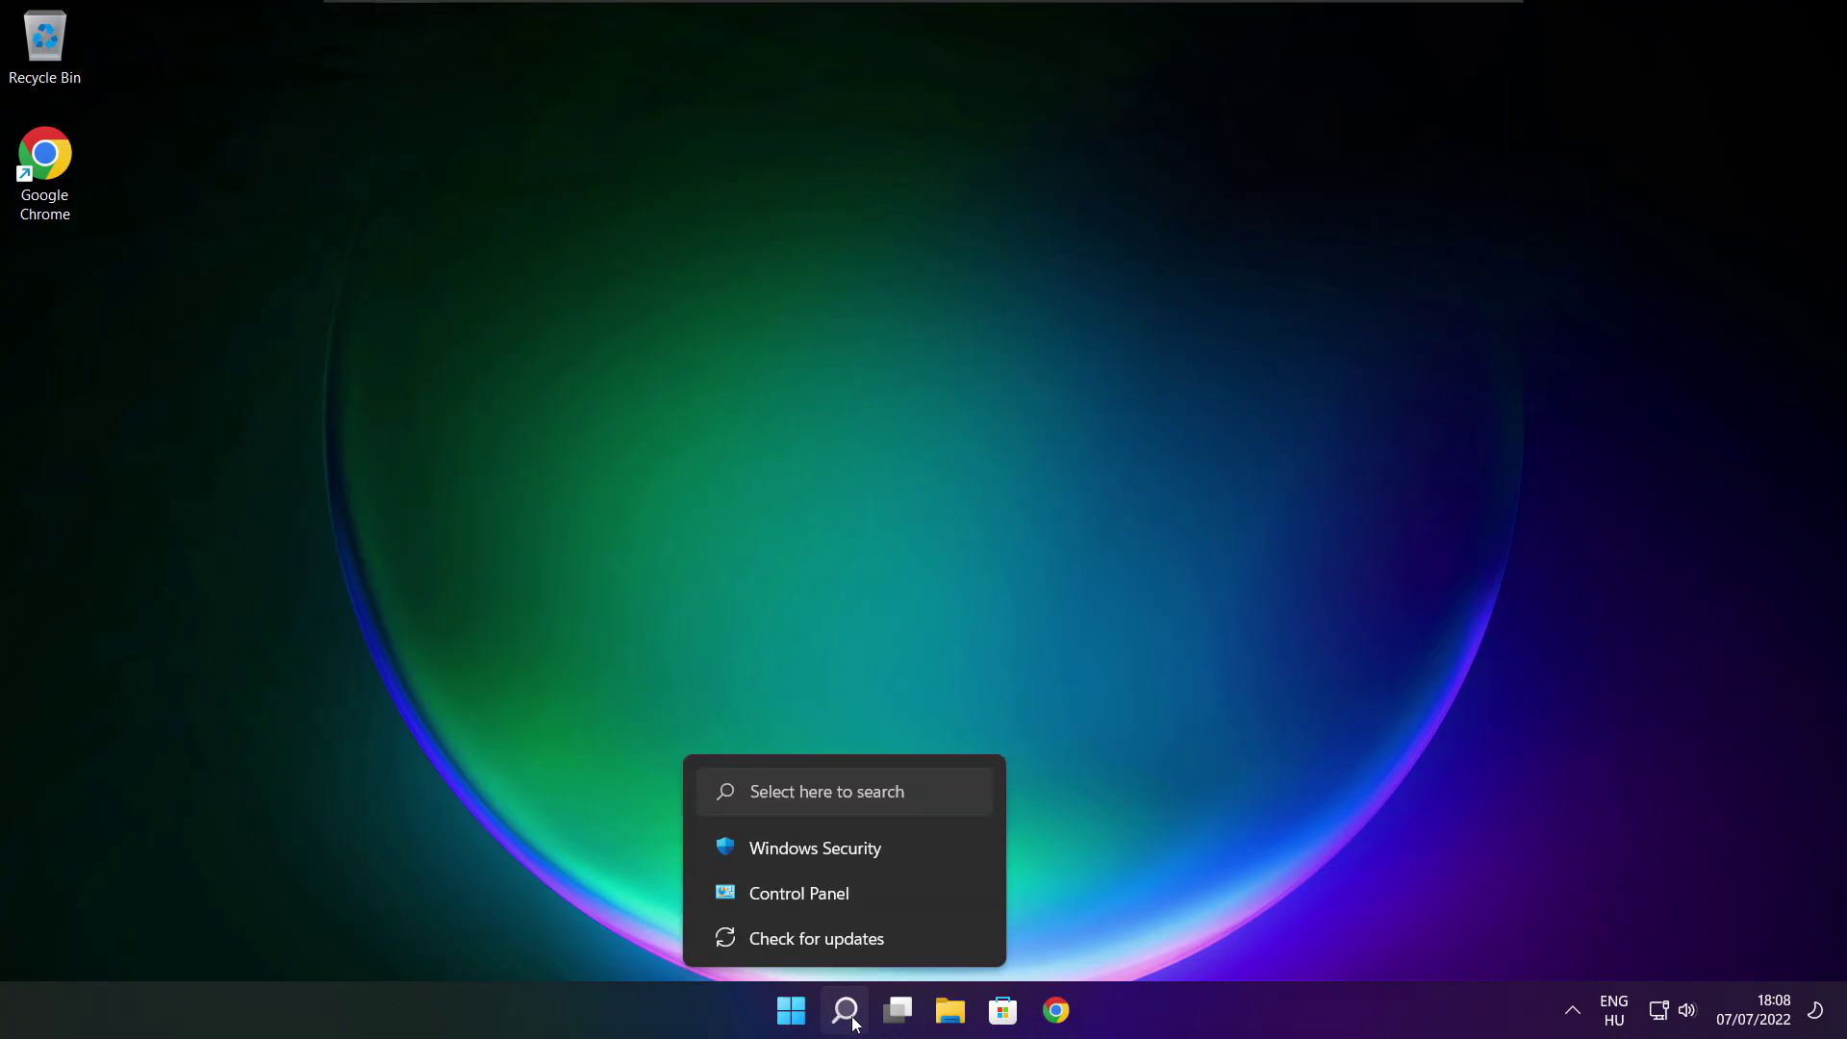
Open Windows search to look up Device Manager.
click(845, 1011)
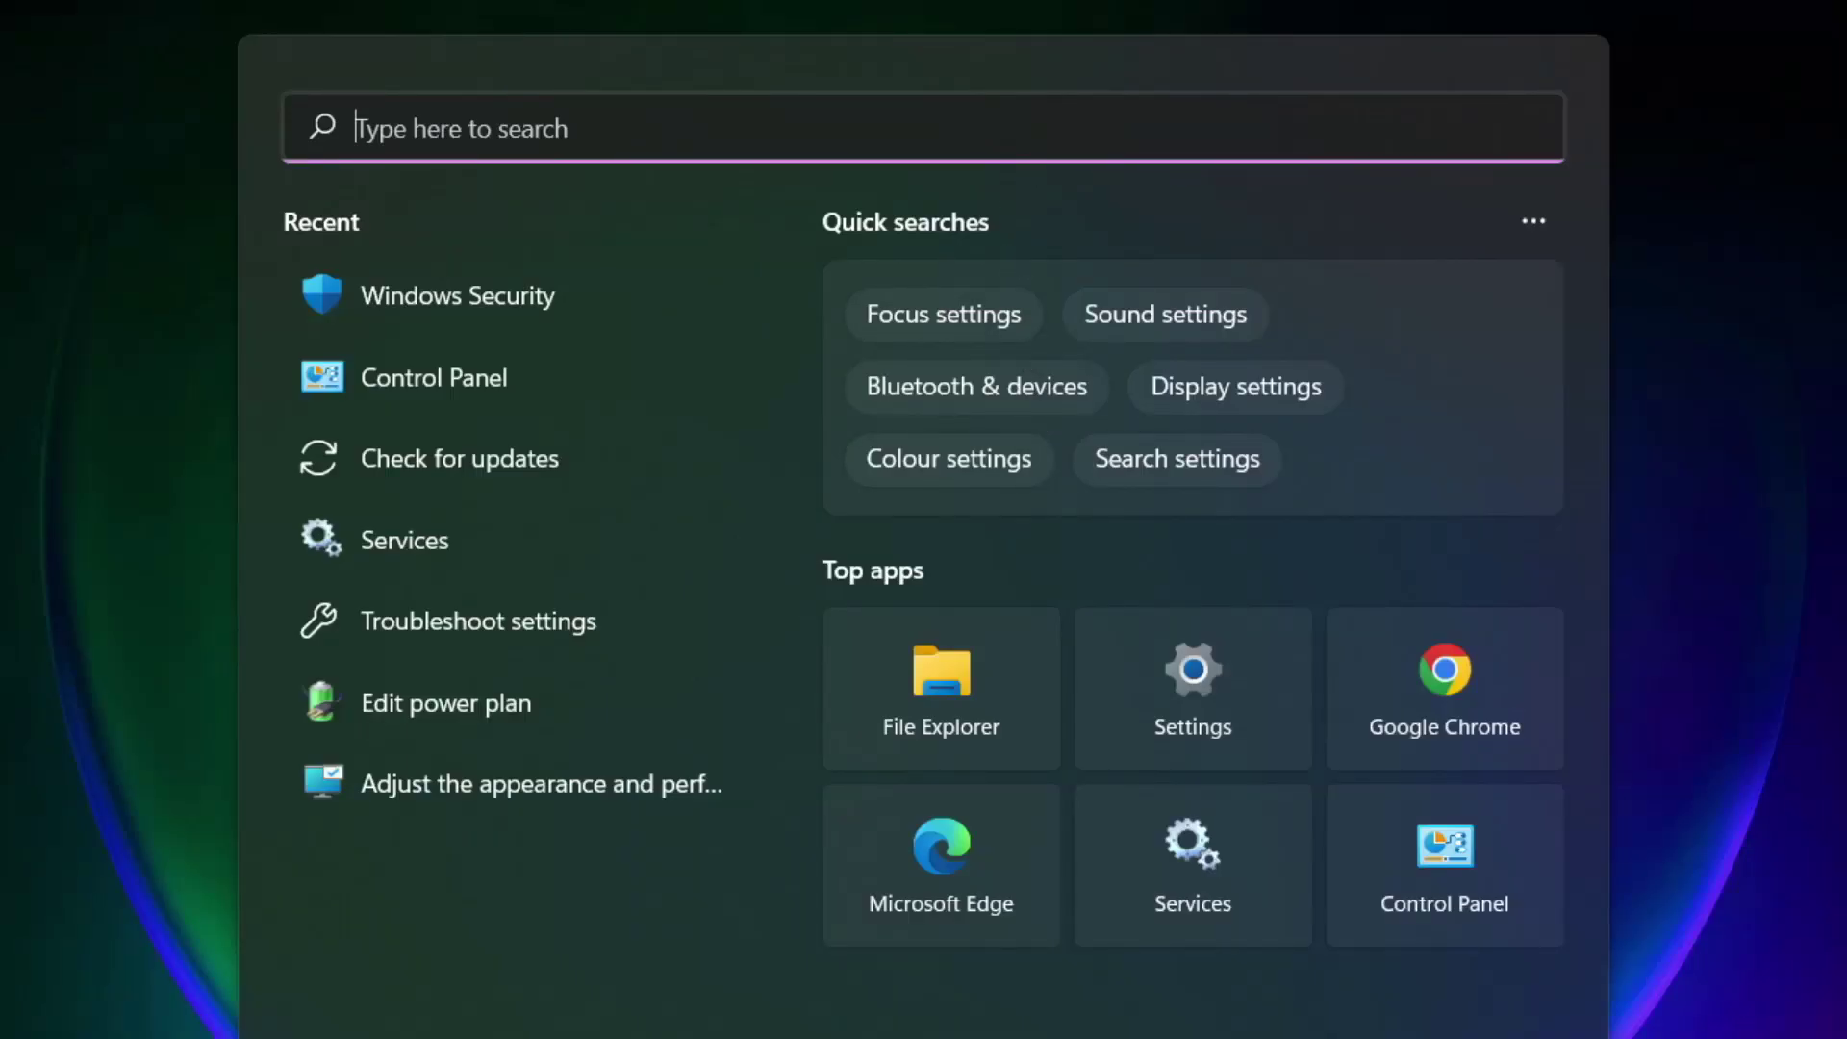
text(devic)
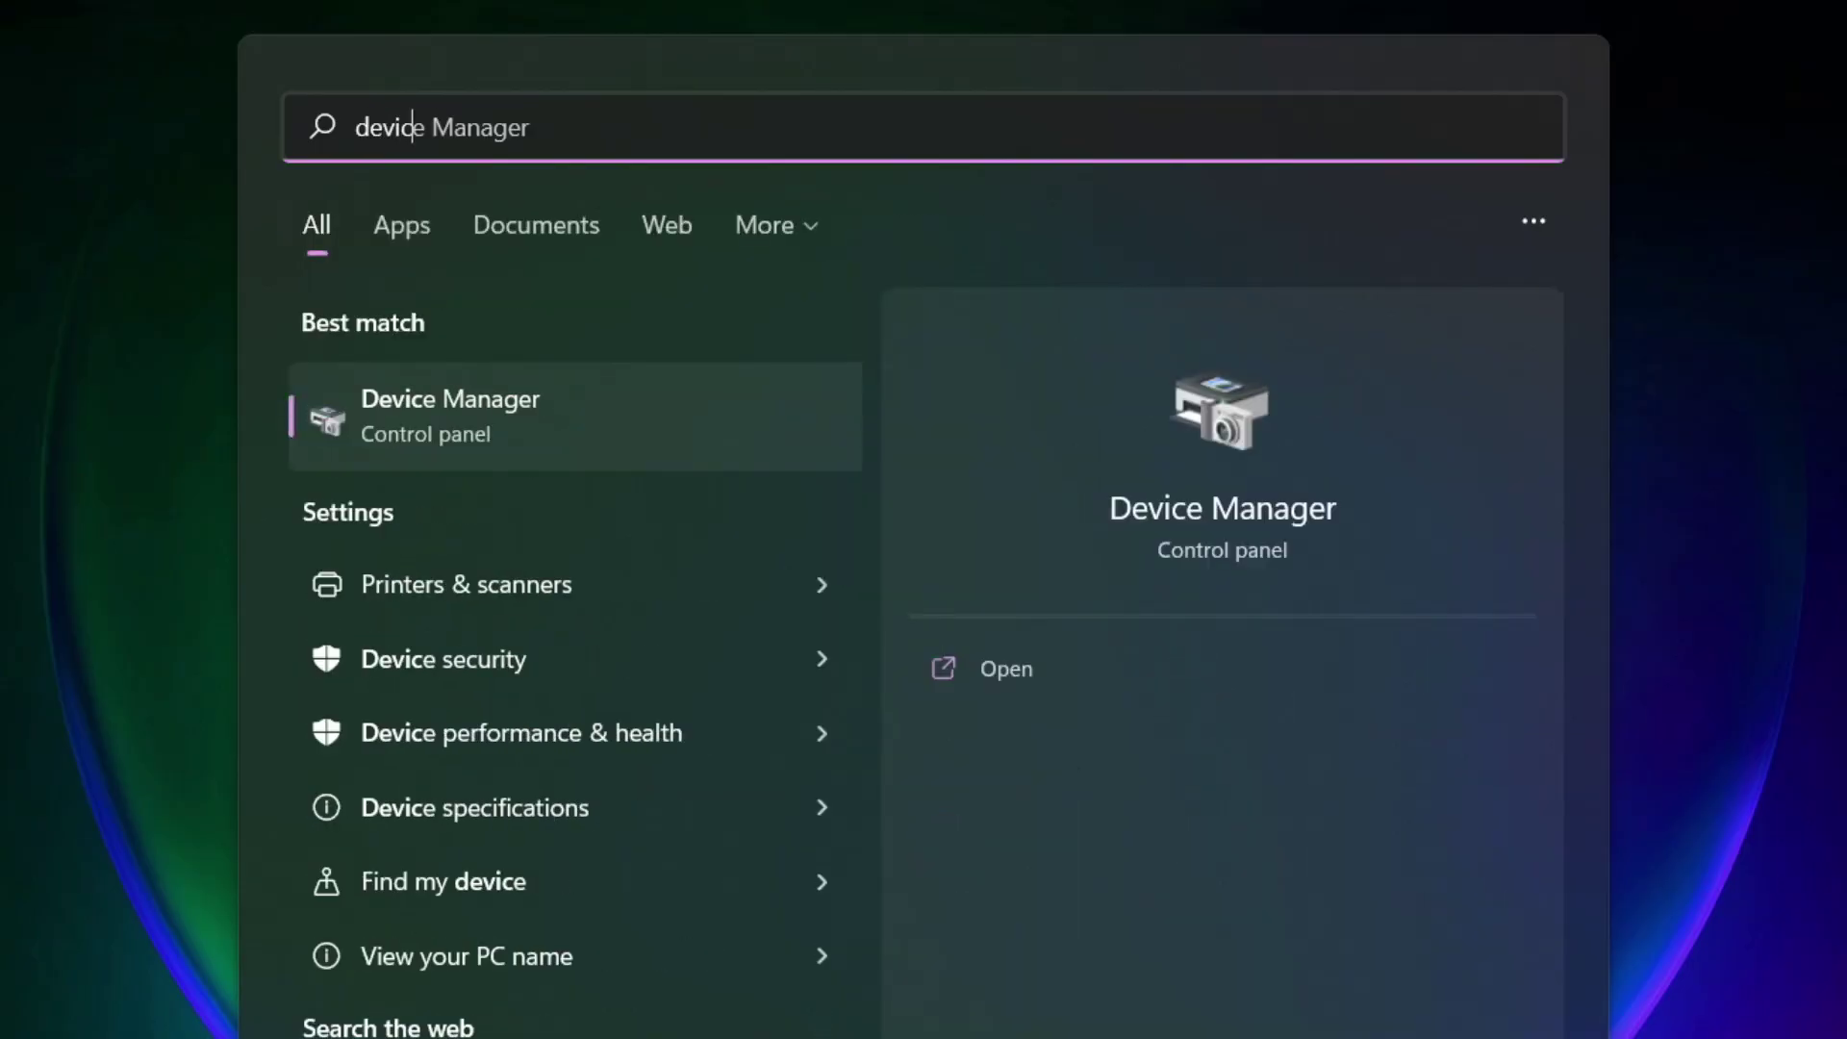
text(e manager)
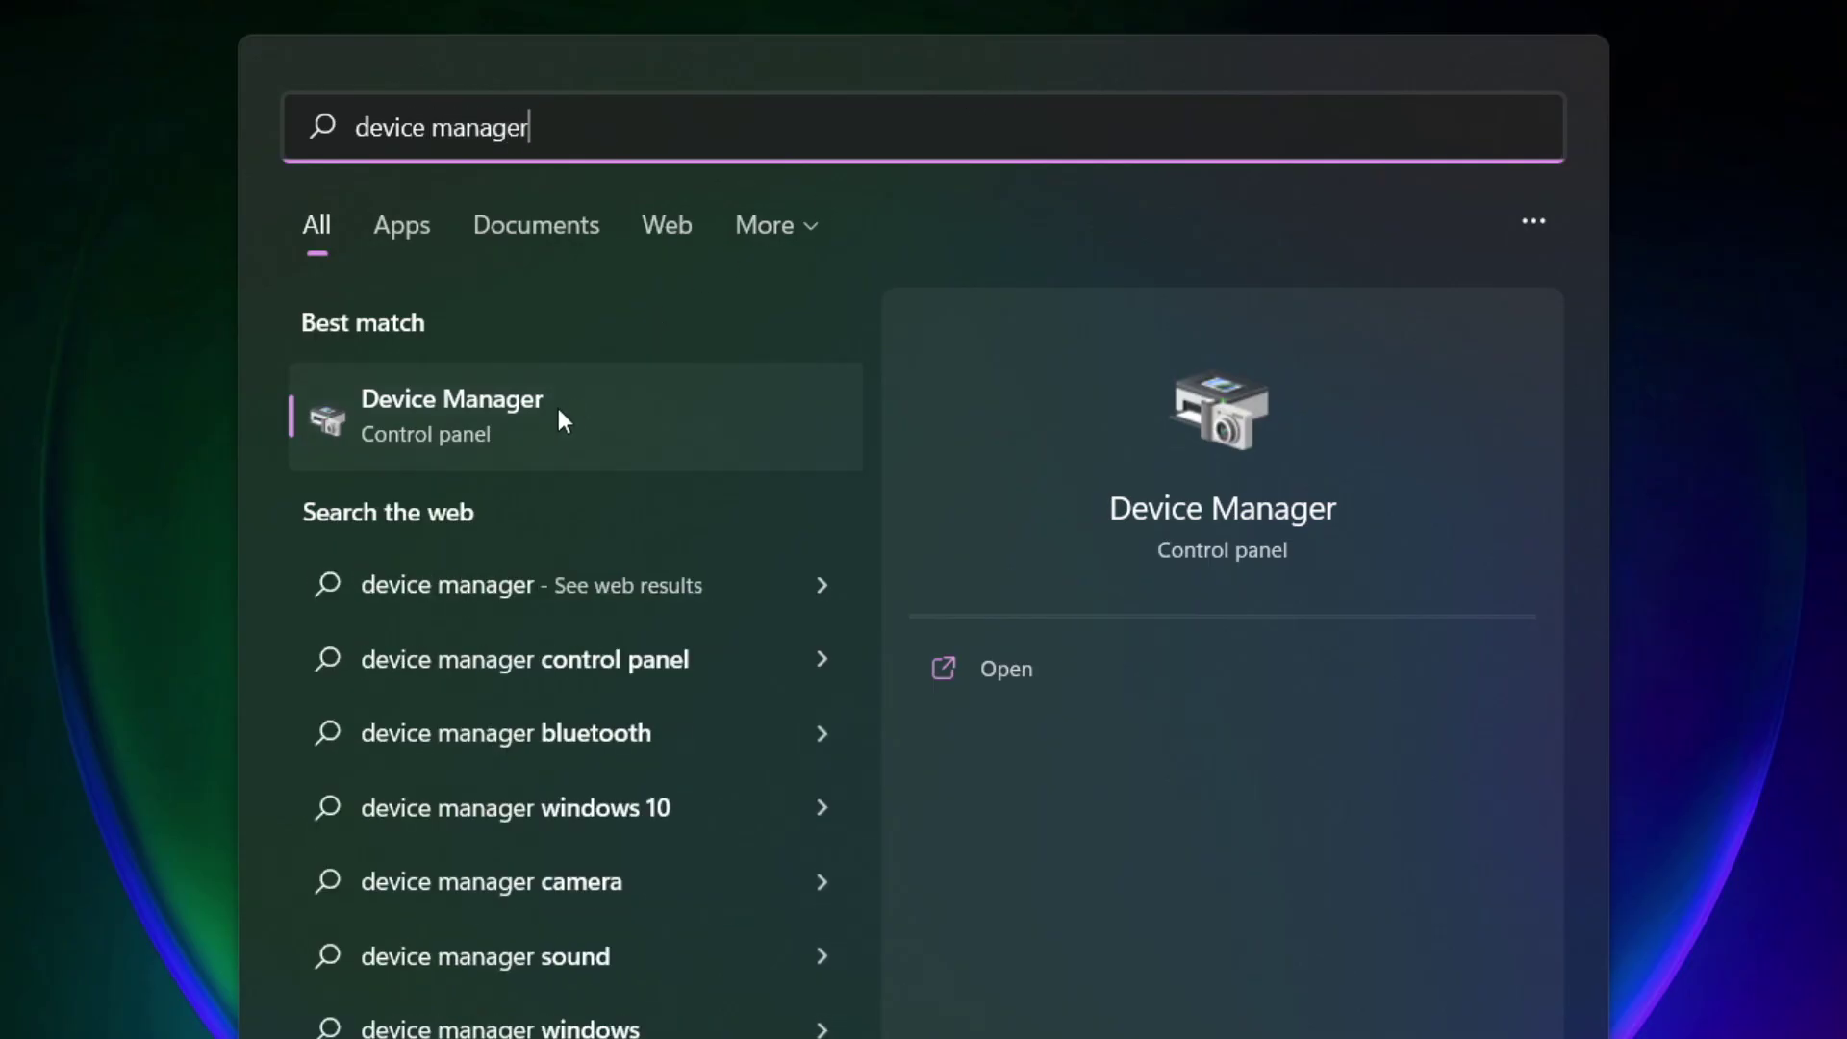
Launch and maximize Device Manager, then auto-search VMware SVGA 3D drivers; the best is already installed.
click(678, 421)
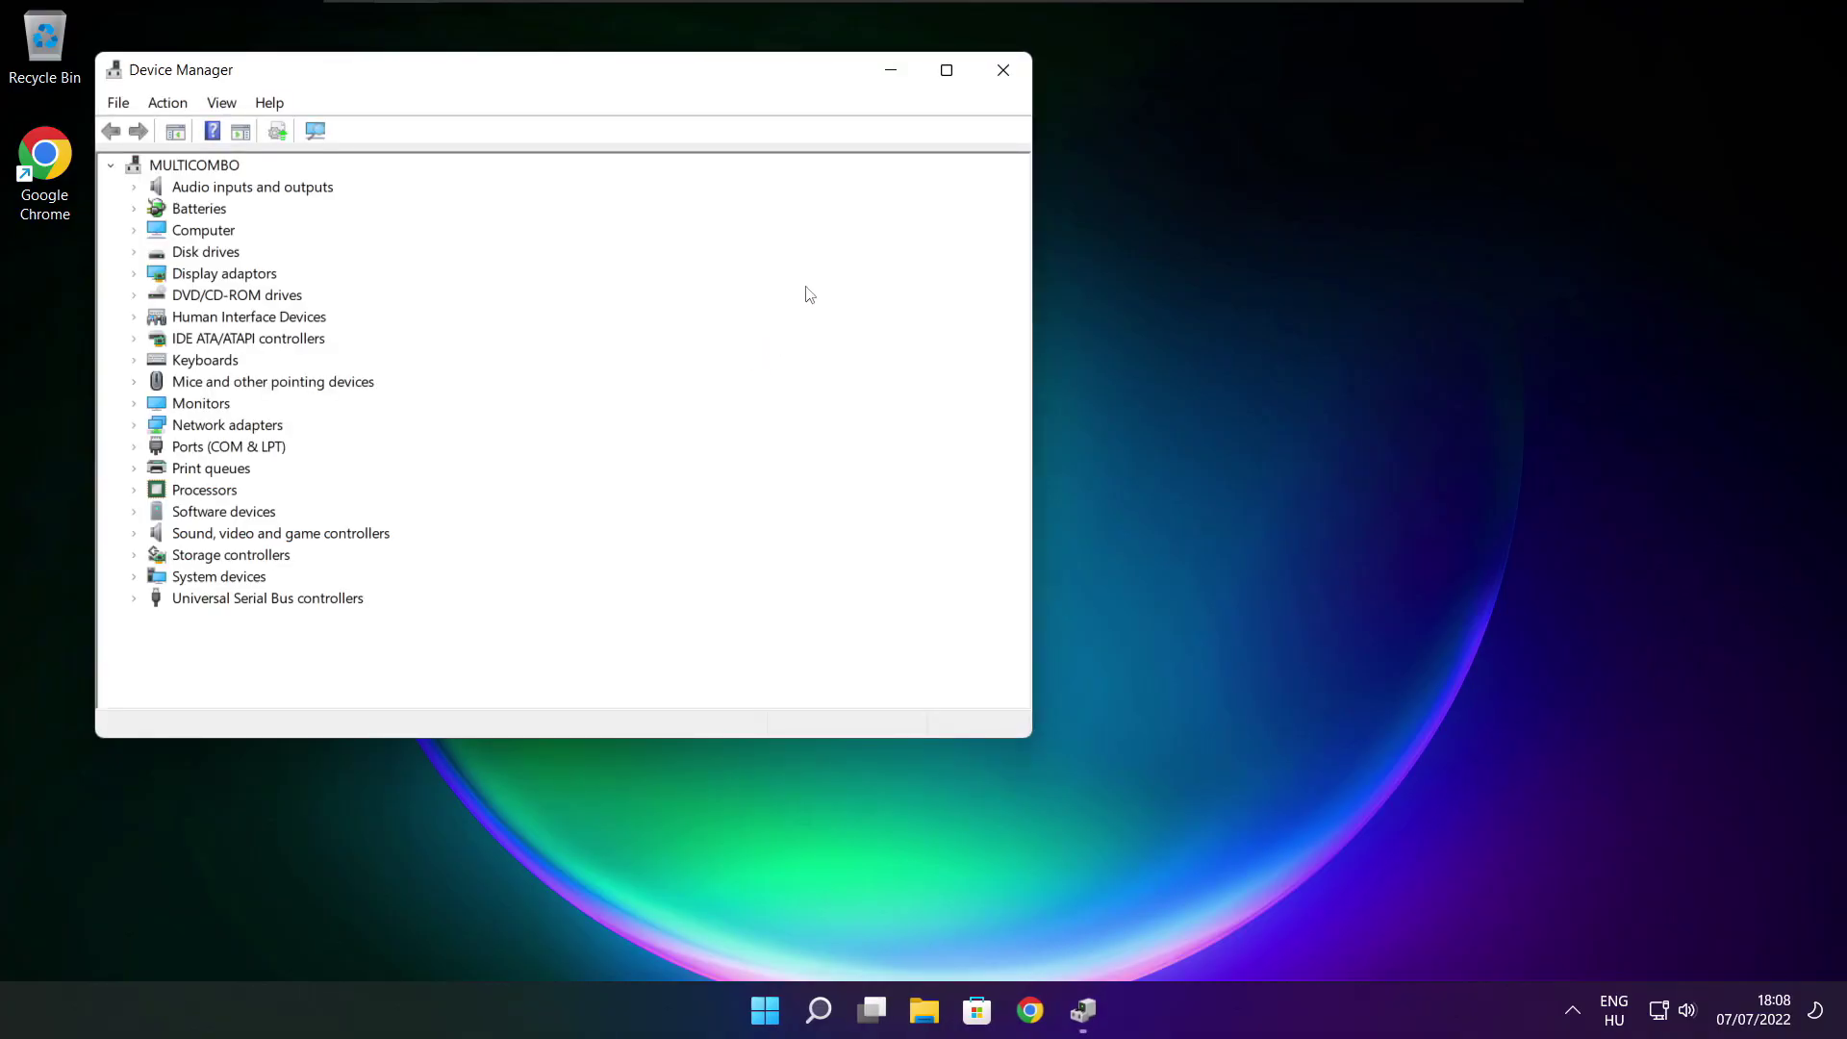
click(948, 73)
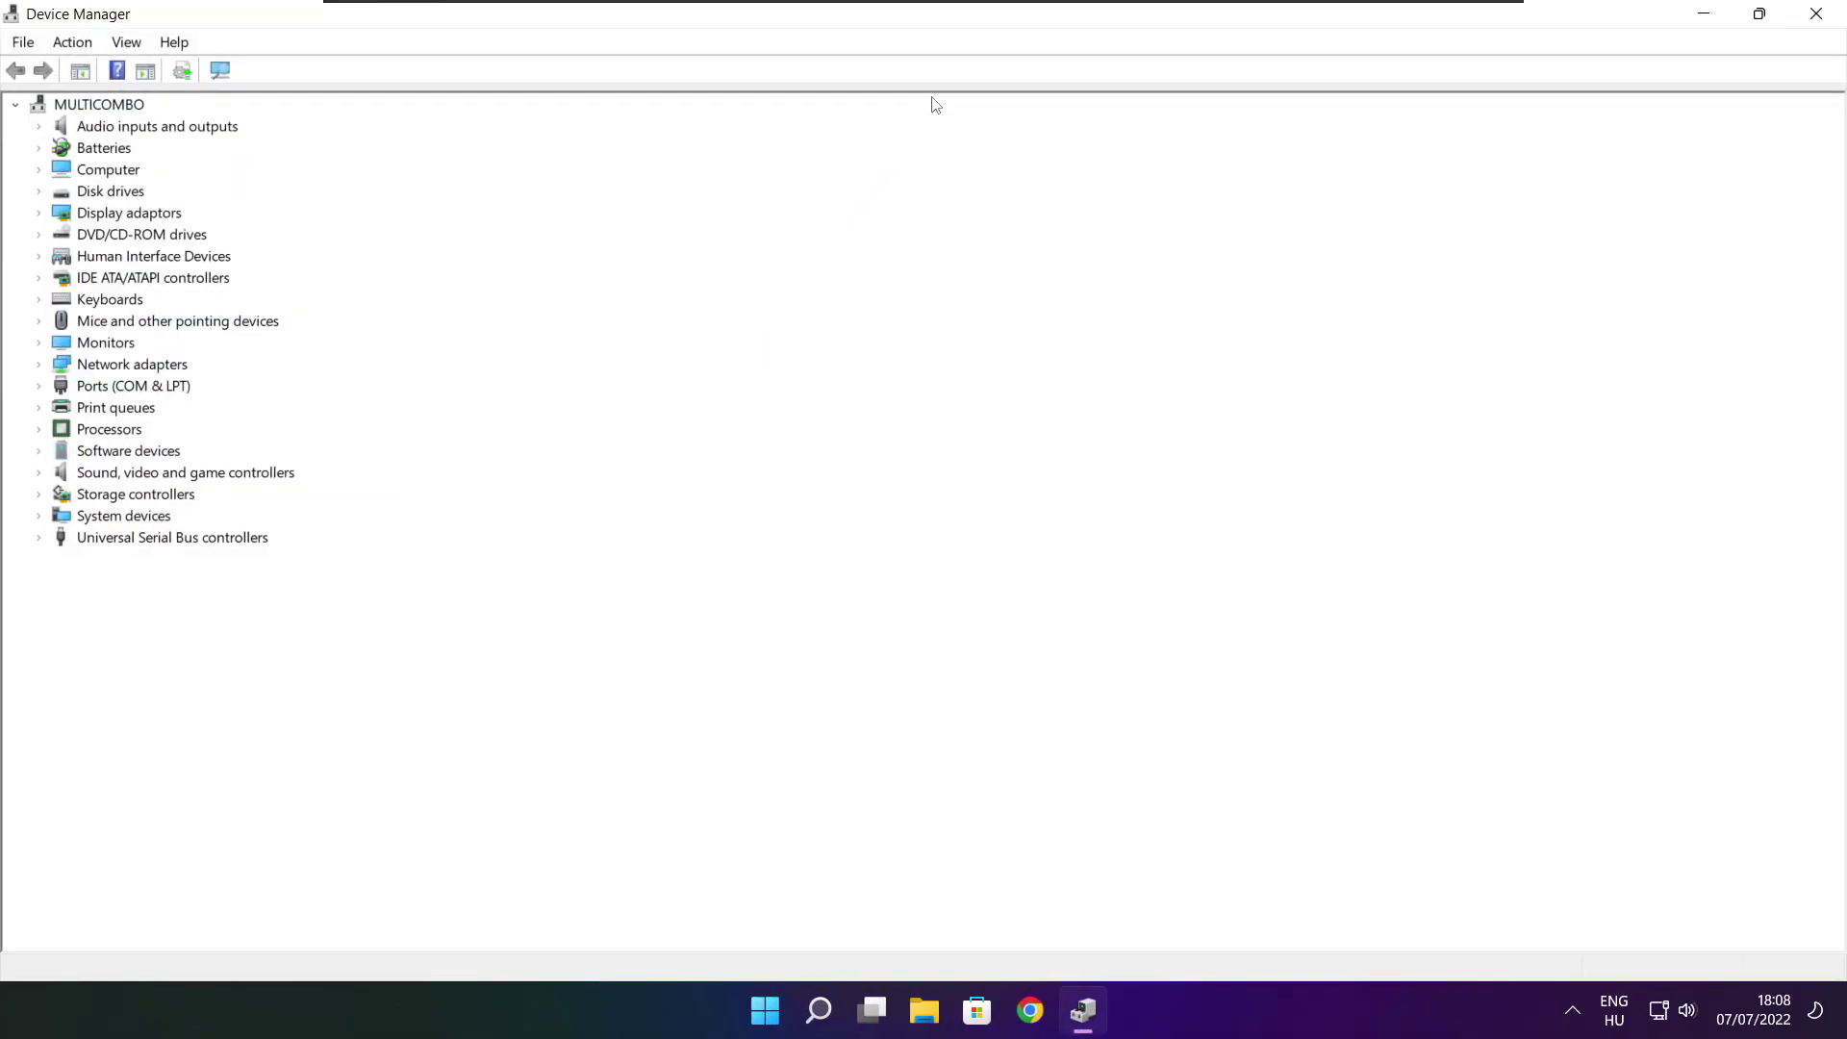
click(103, 217)
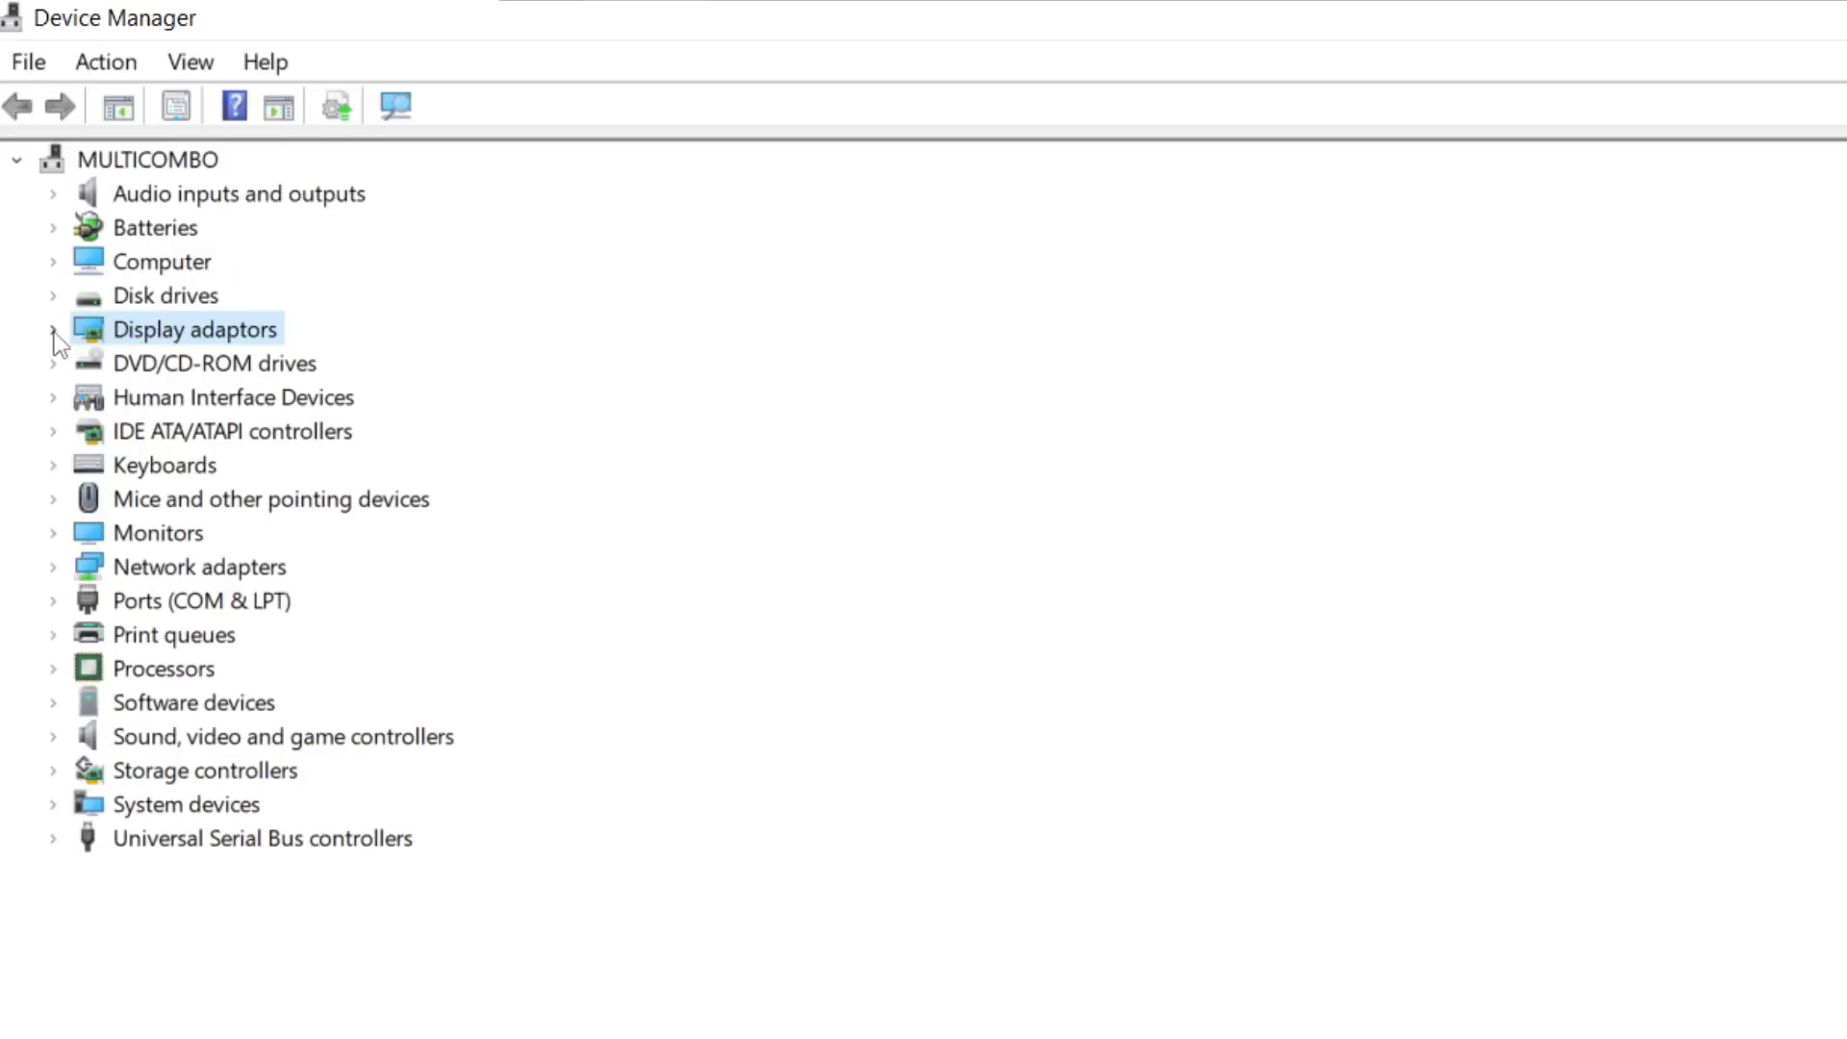
click(52, 332)
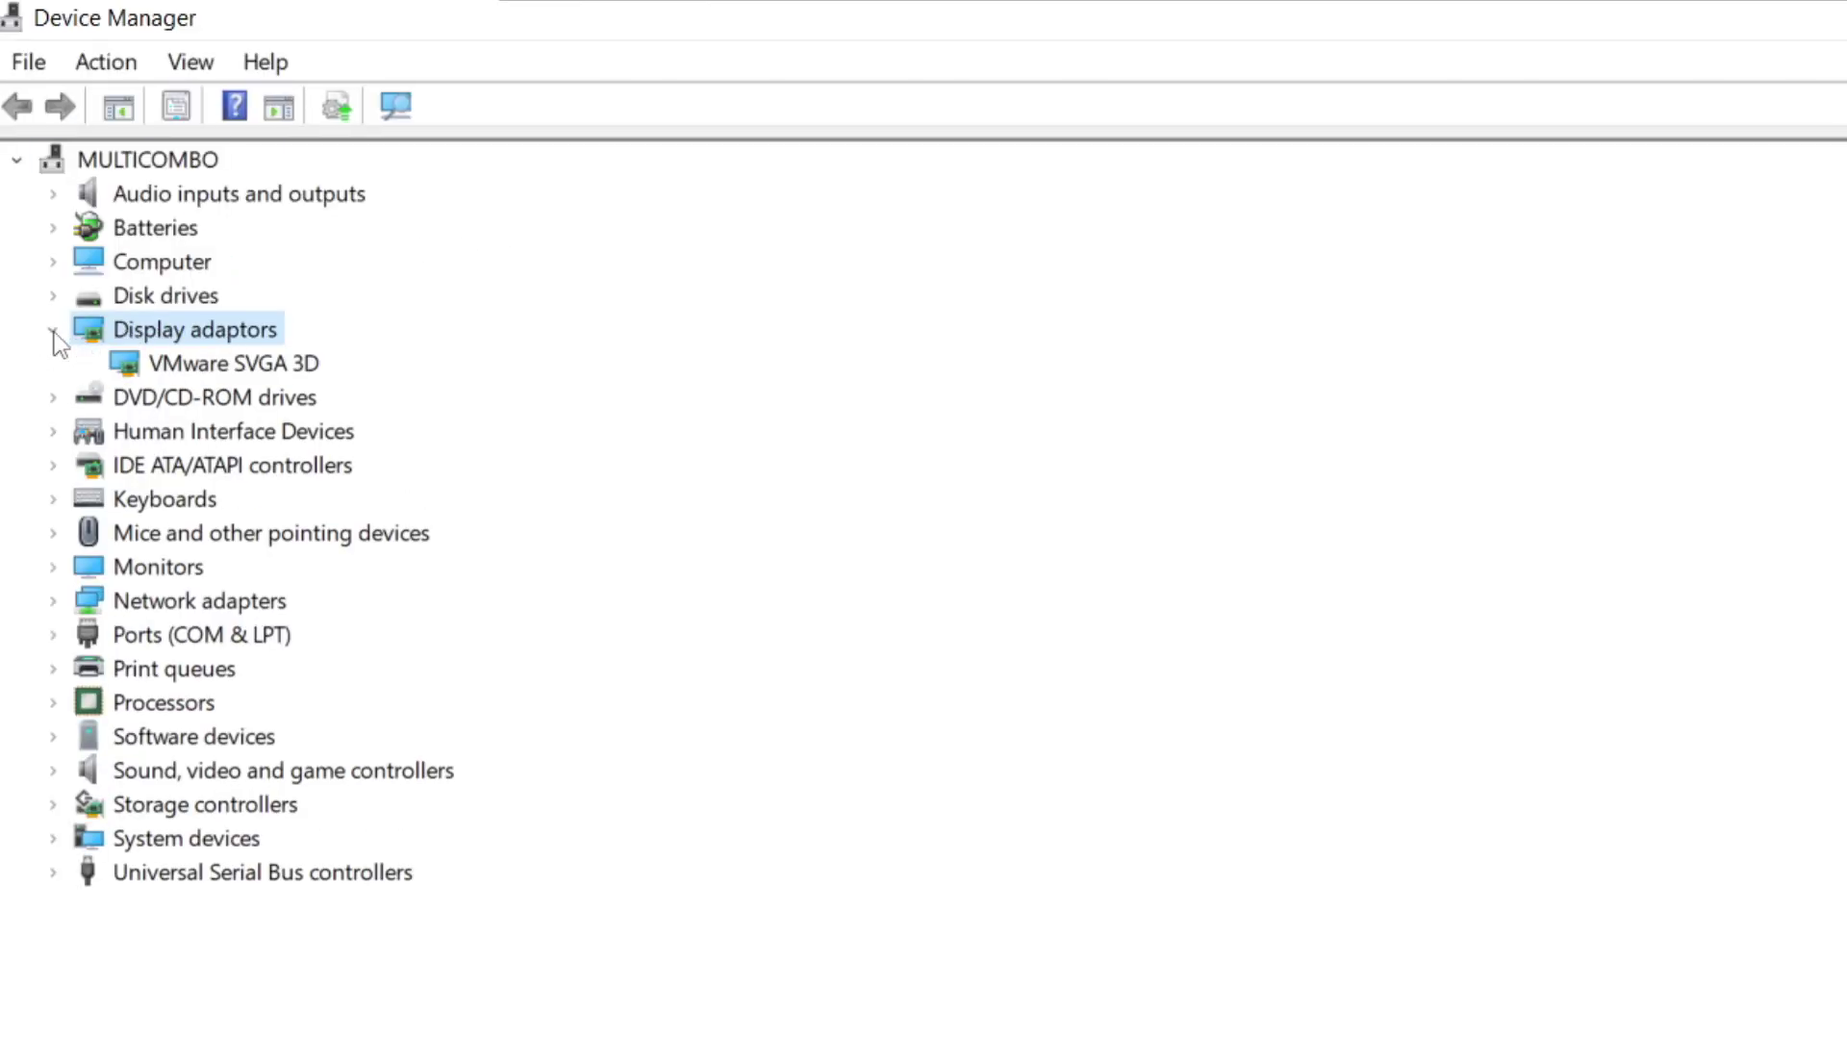
click(228, 370)
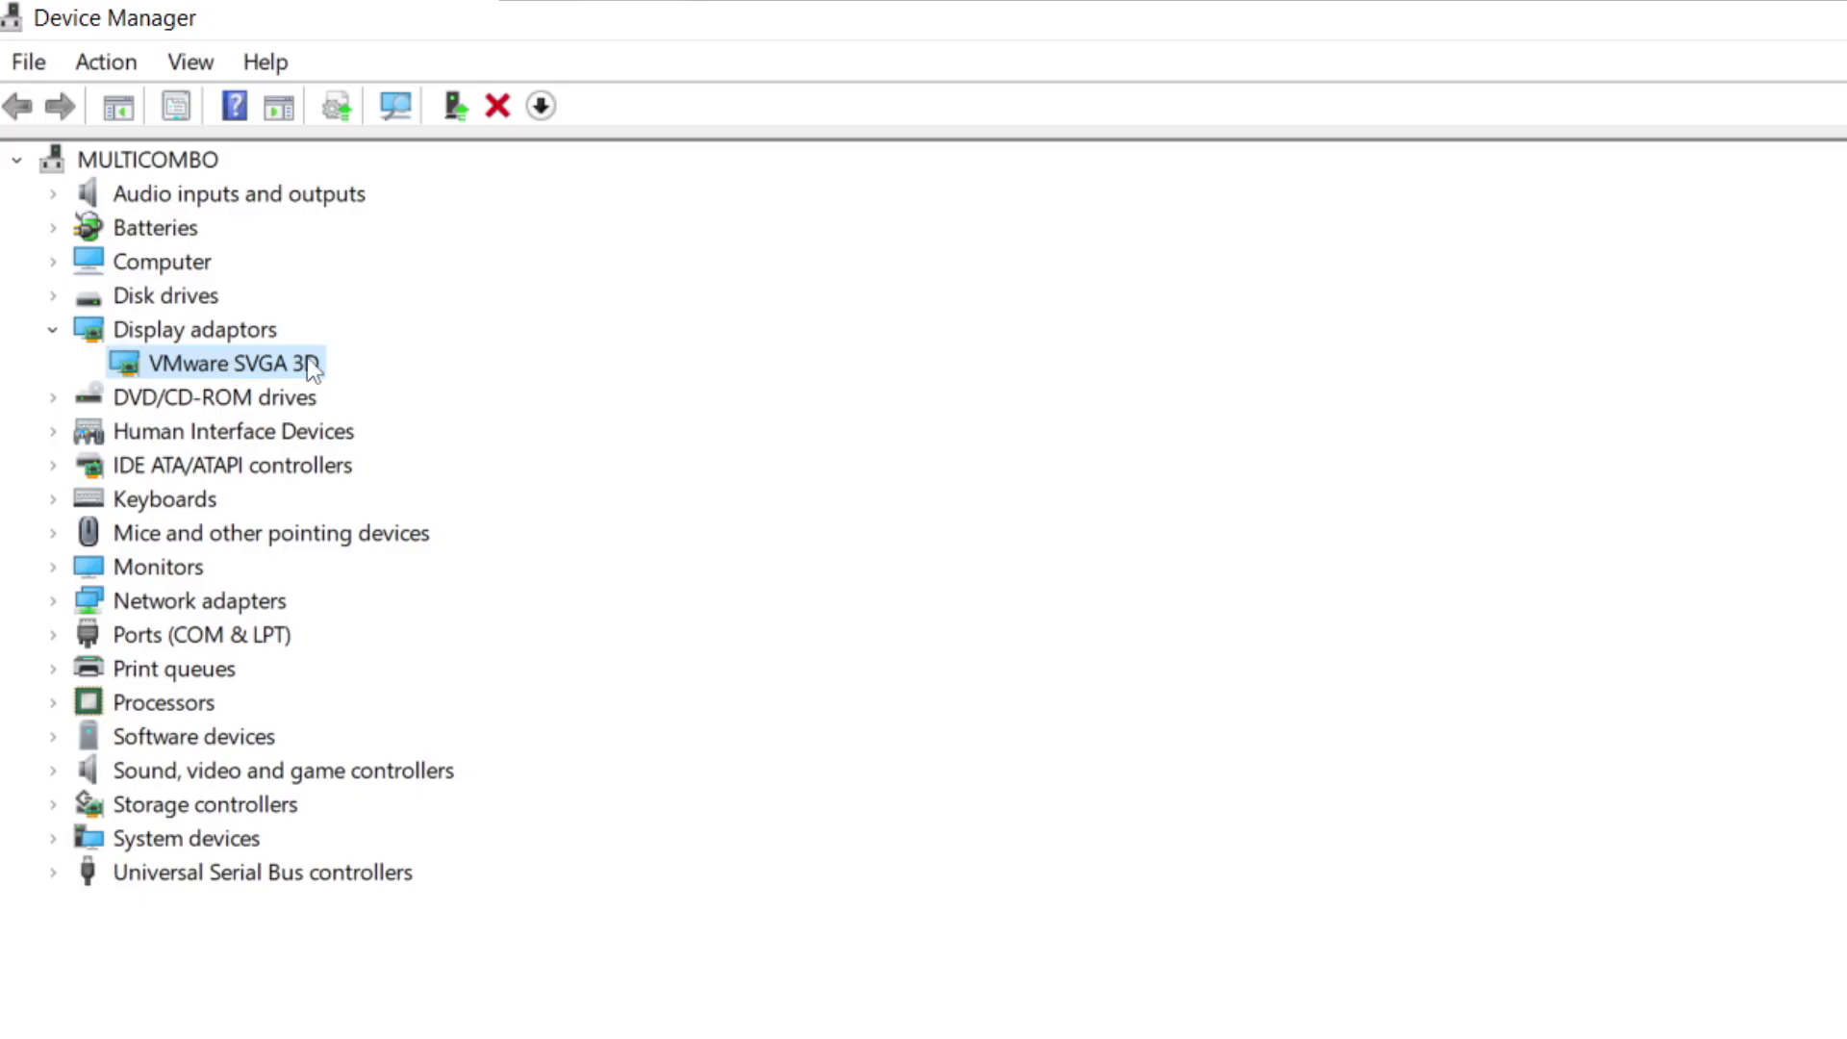
right_click(199, 367)
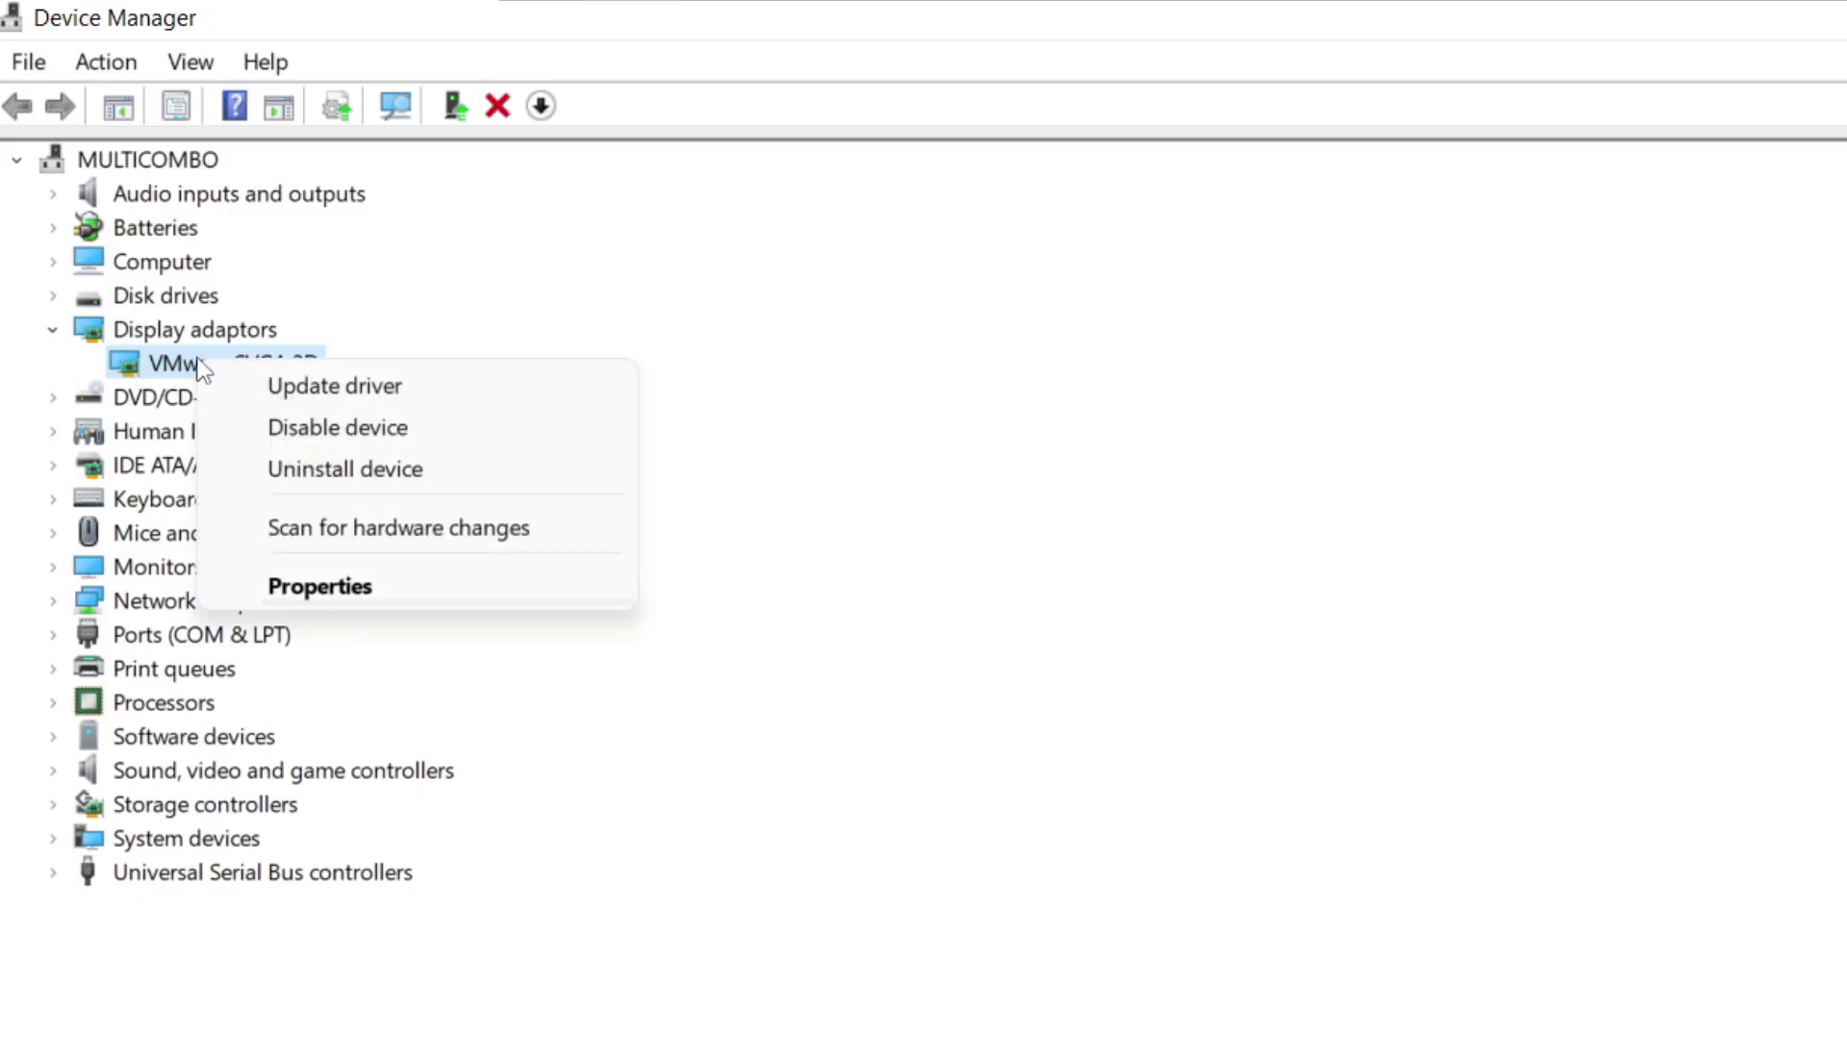
click(411, 389)
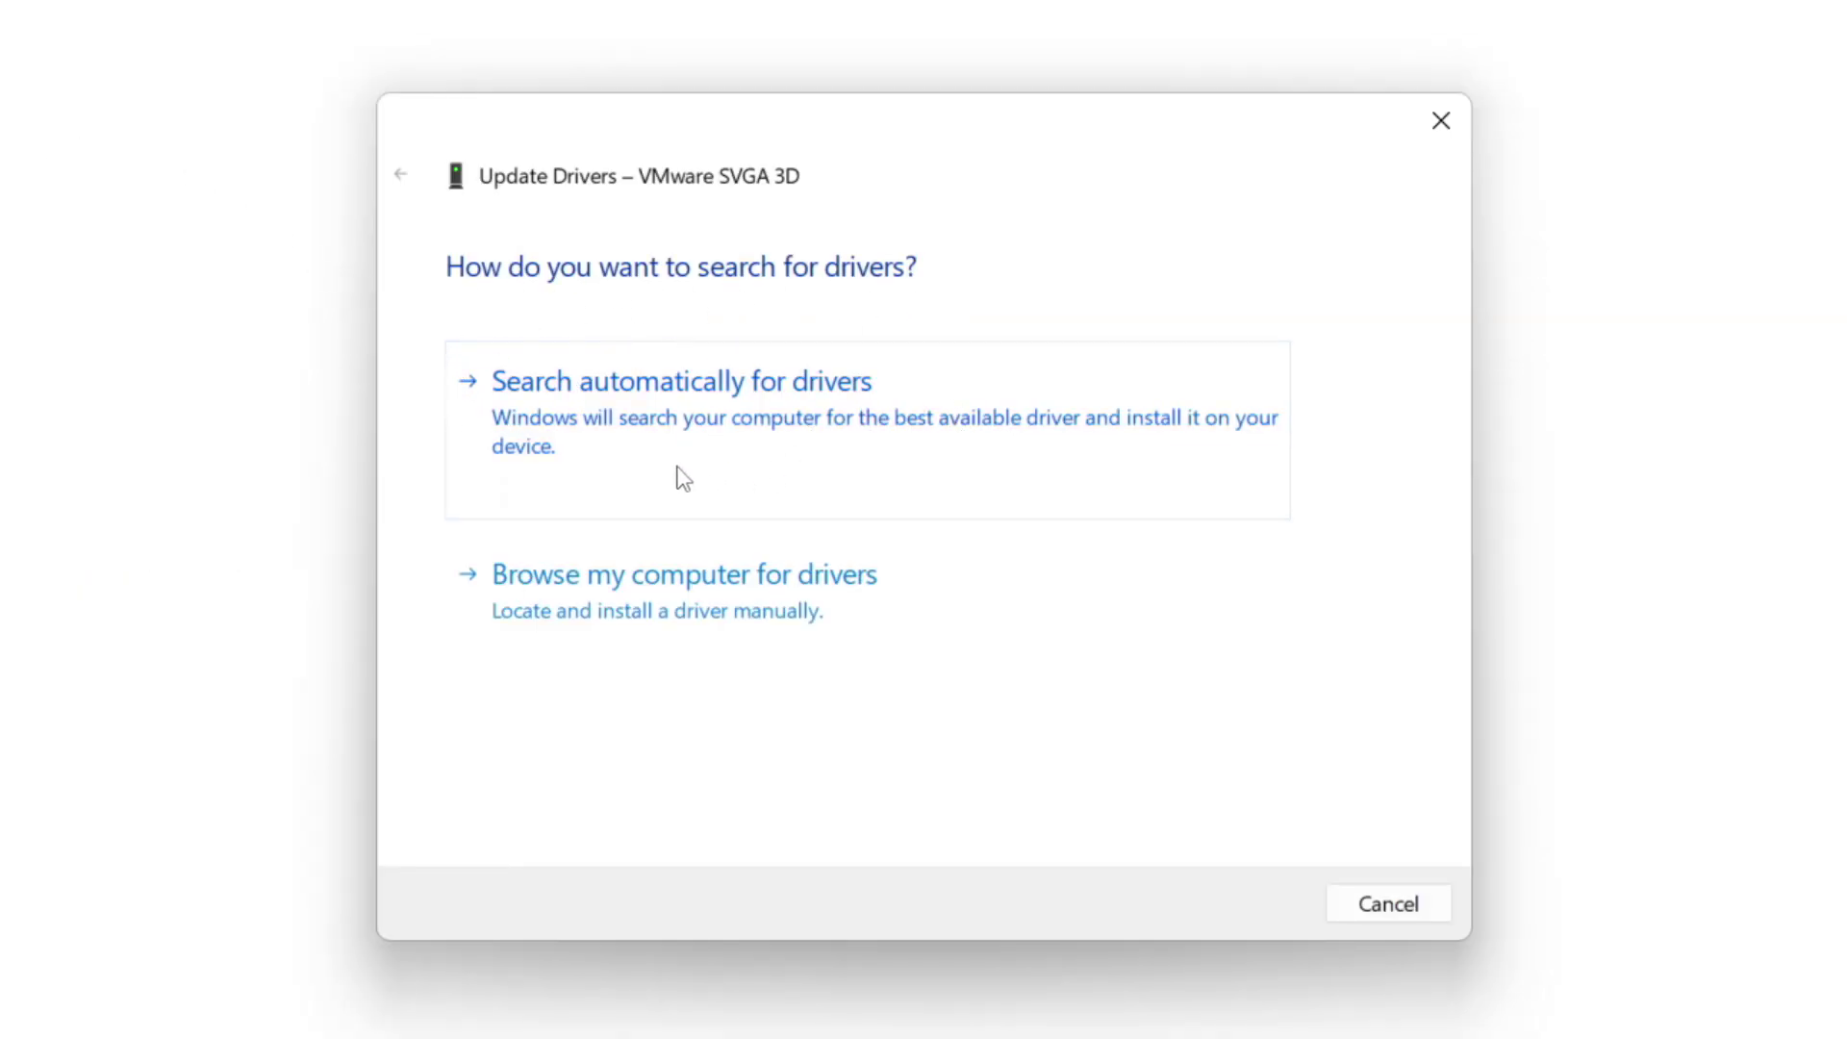
click(808, 430)
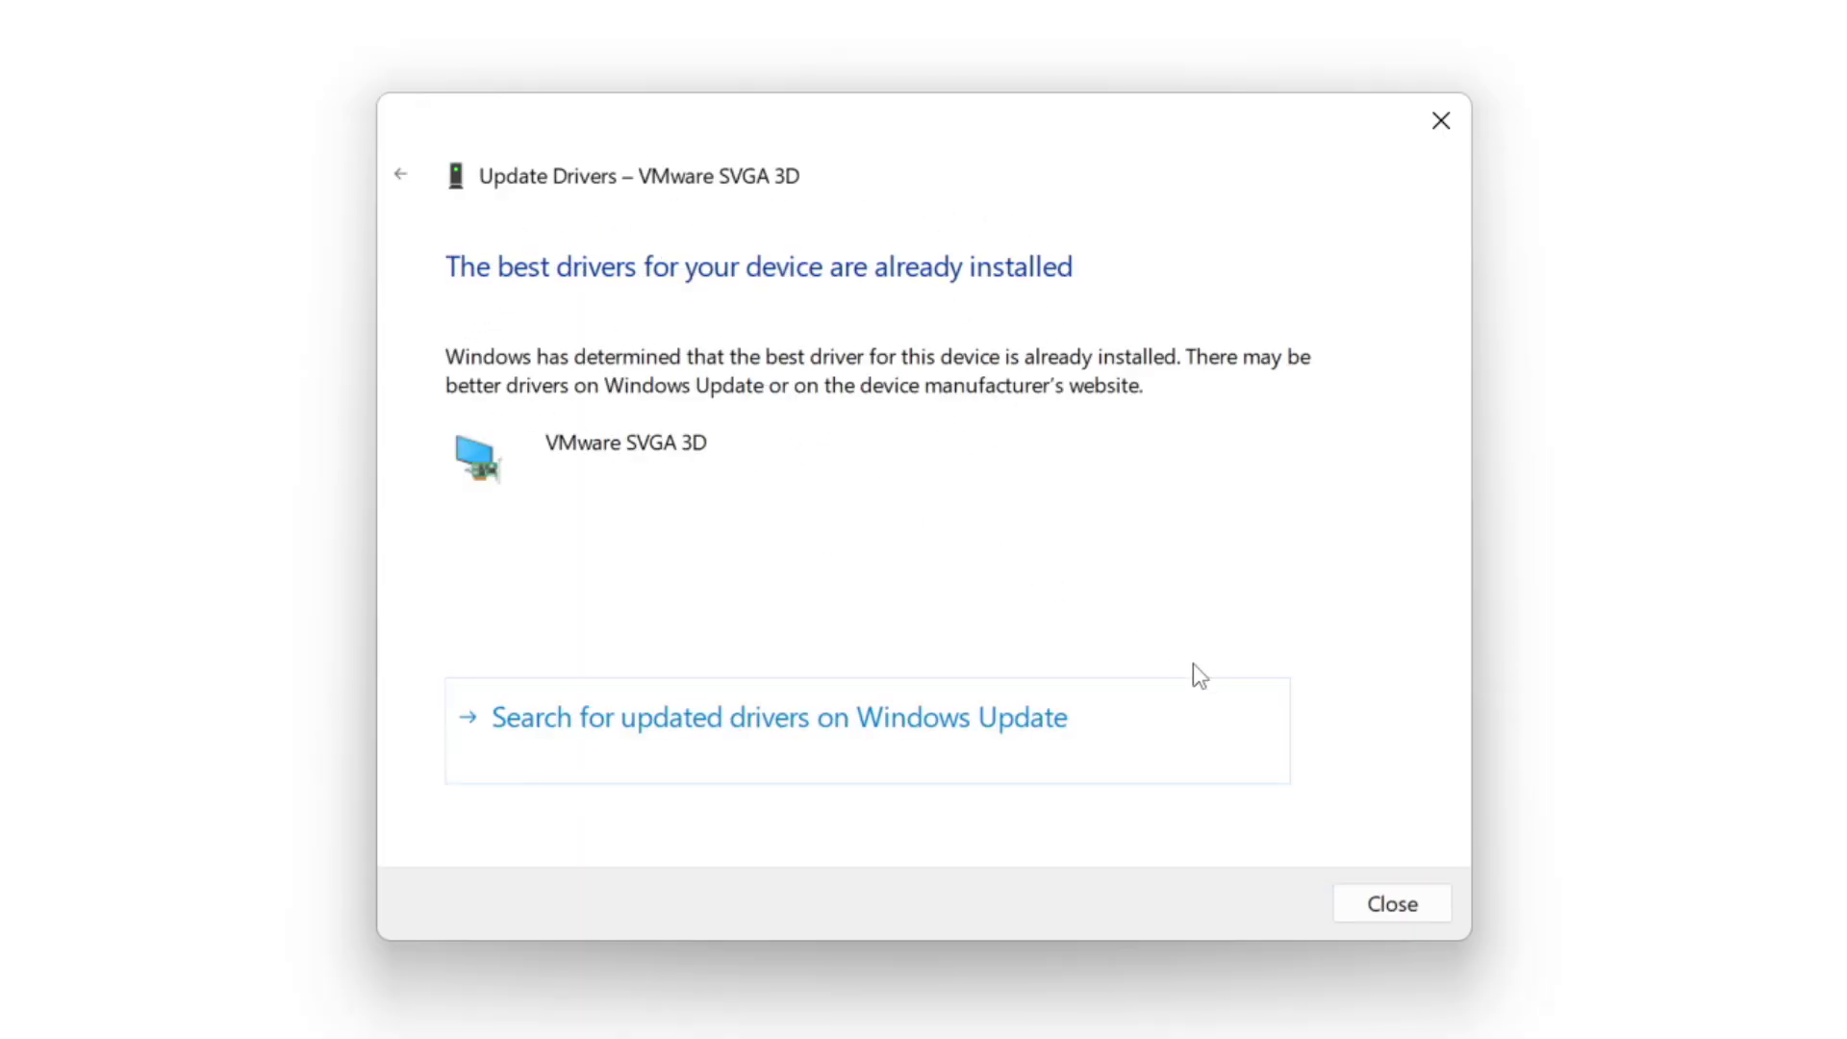
click(1390, 907)
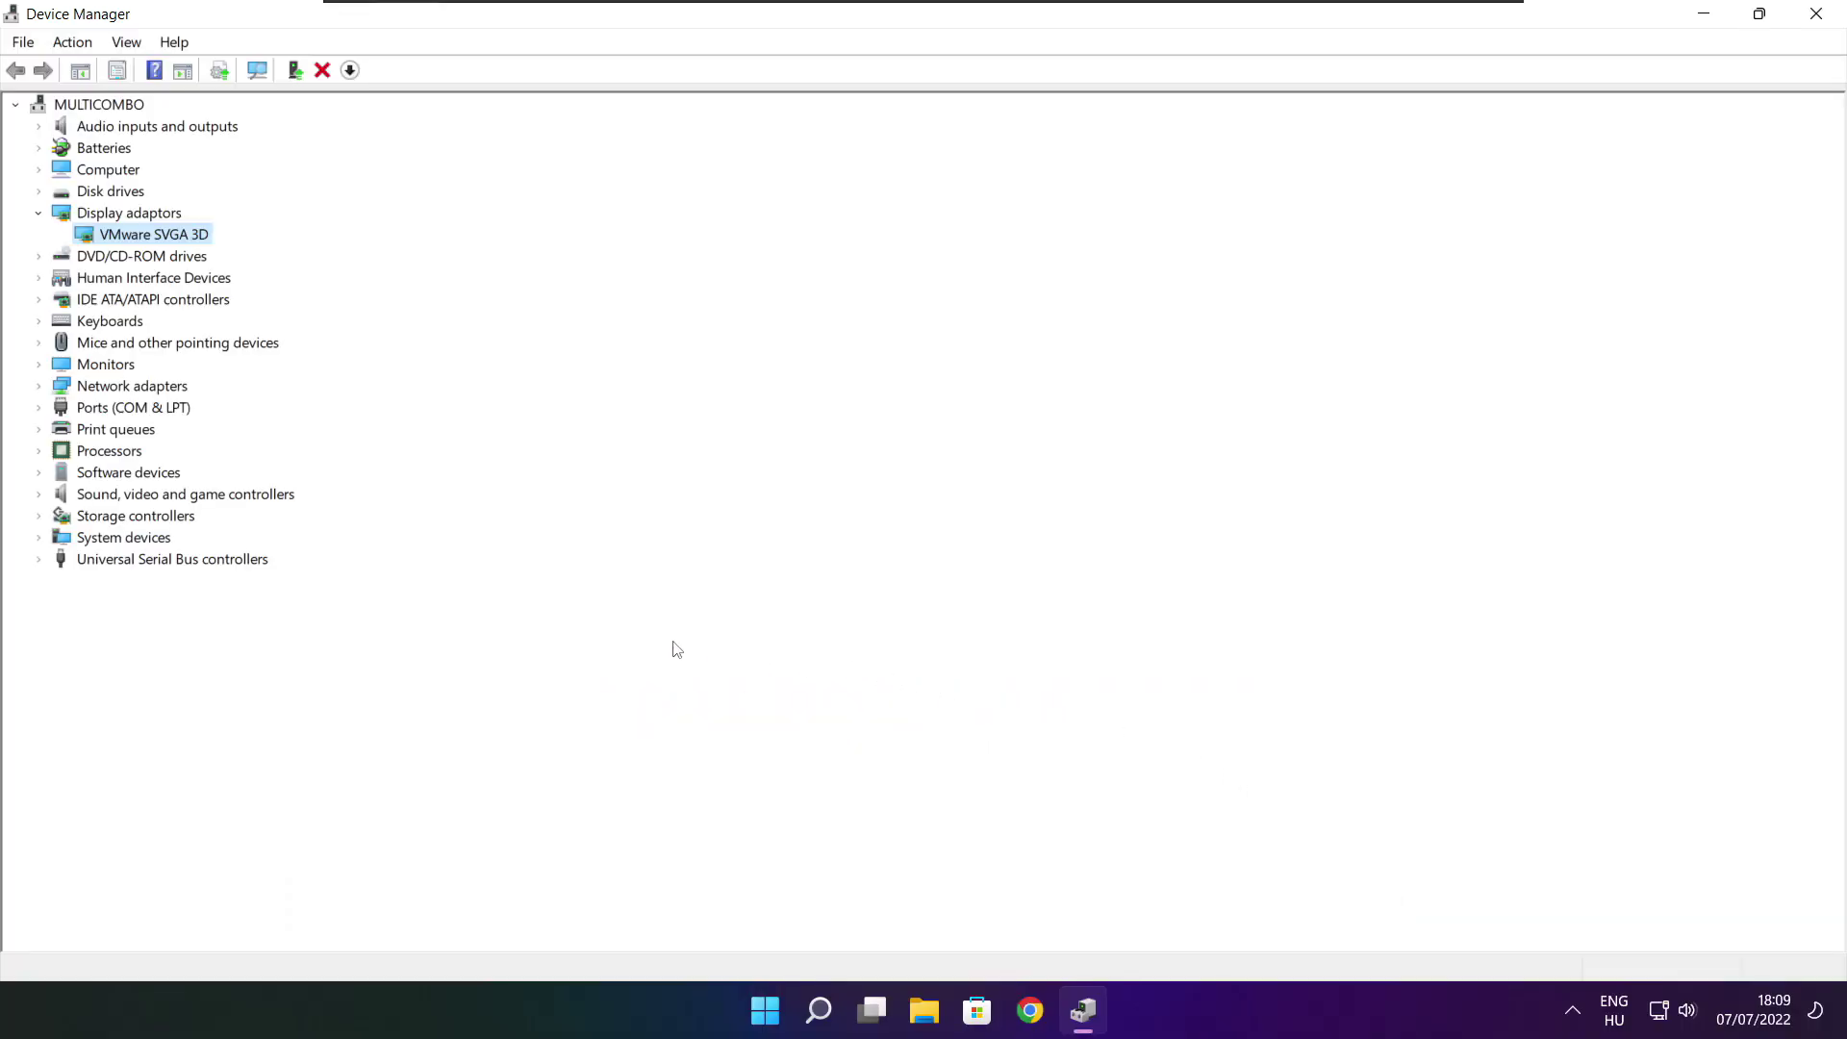
Auto-search High Definition Audio Device drivers, find them current, and close Device Manager.
click(72, 608)
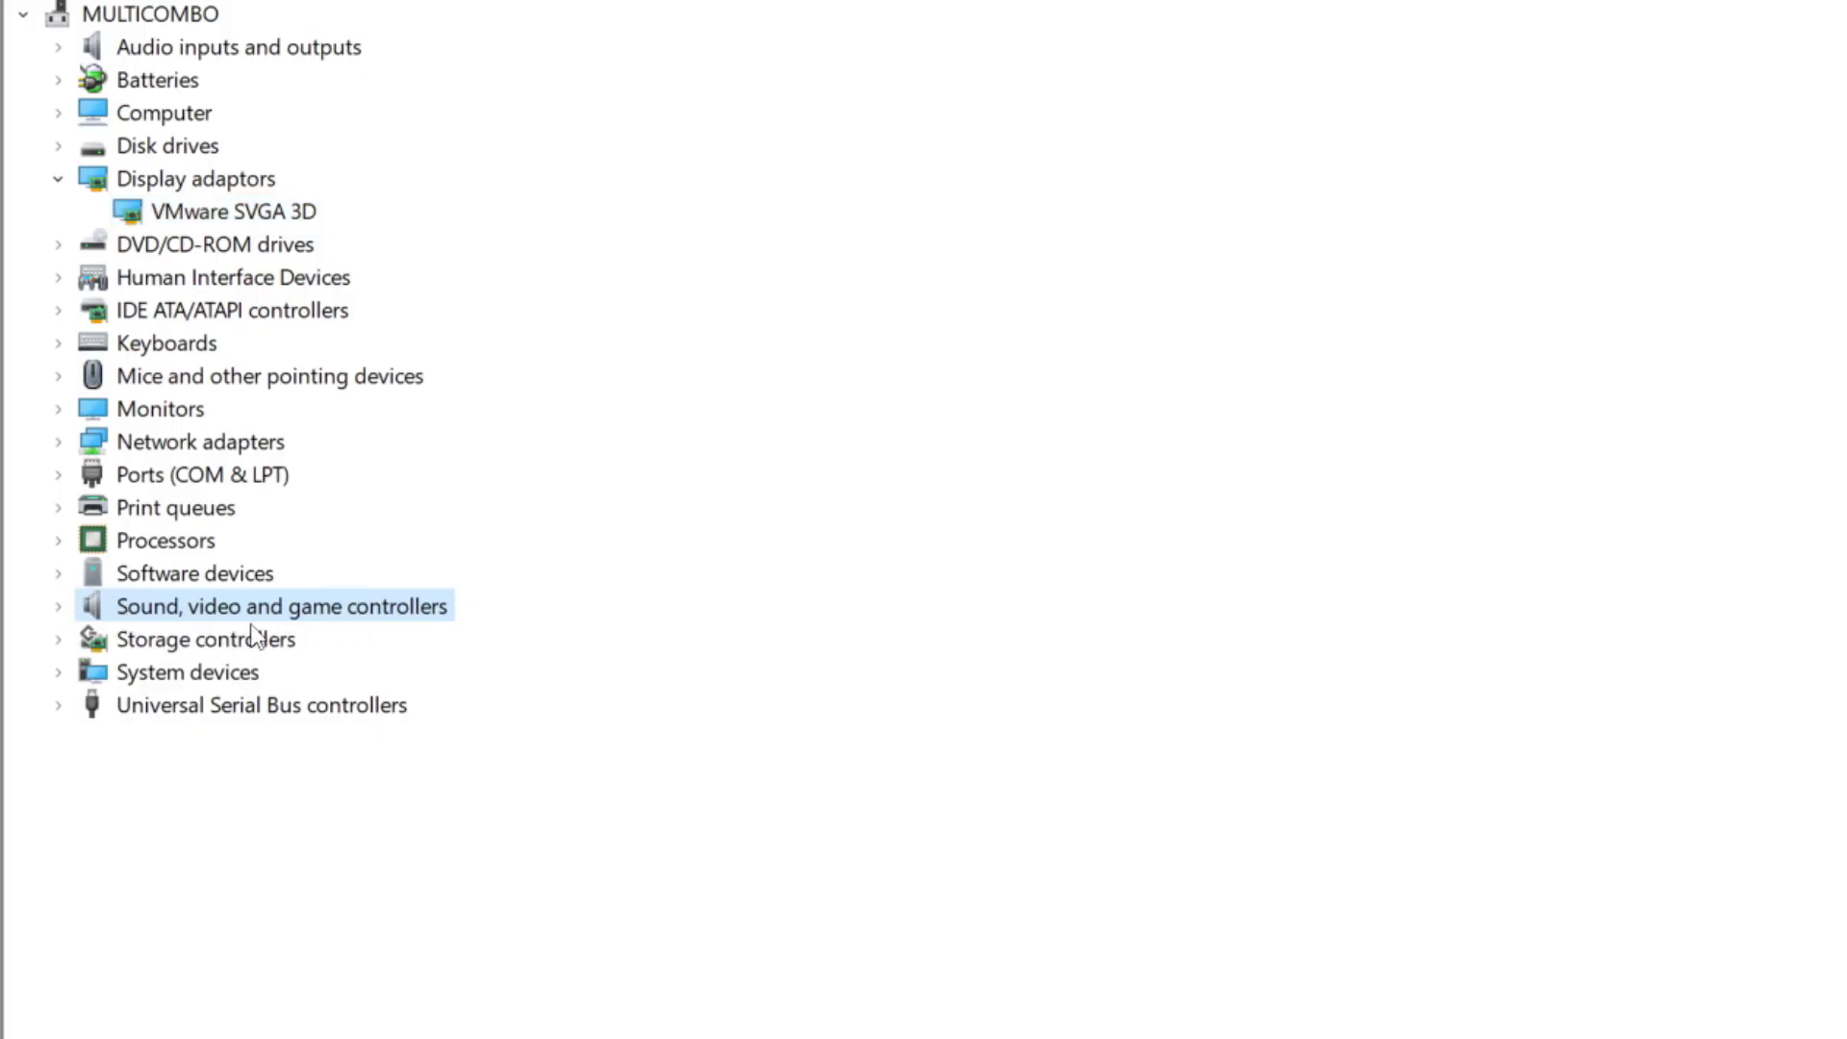
click(59, 611)
click(317, 644)
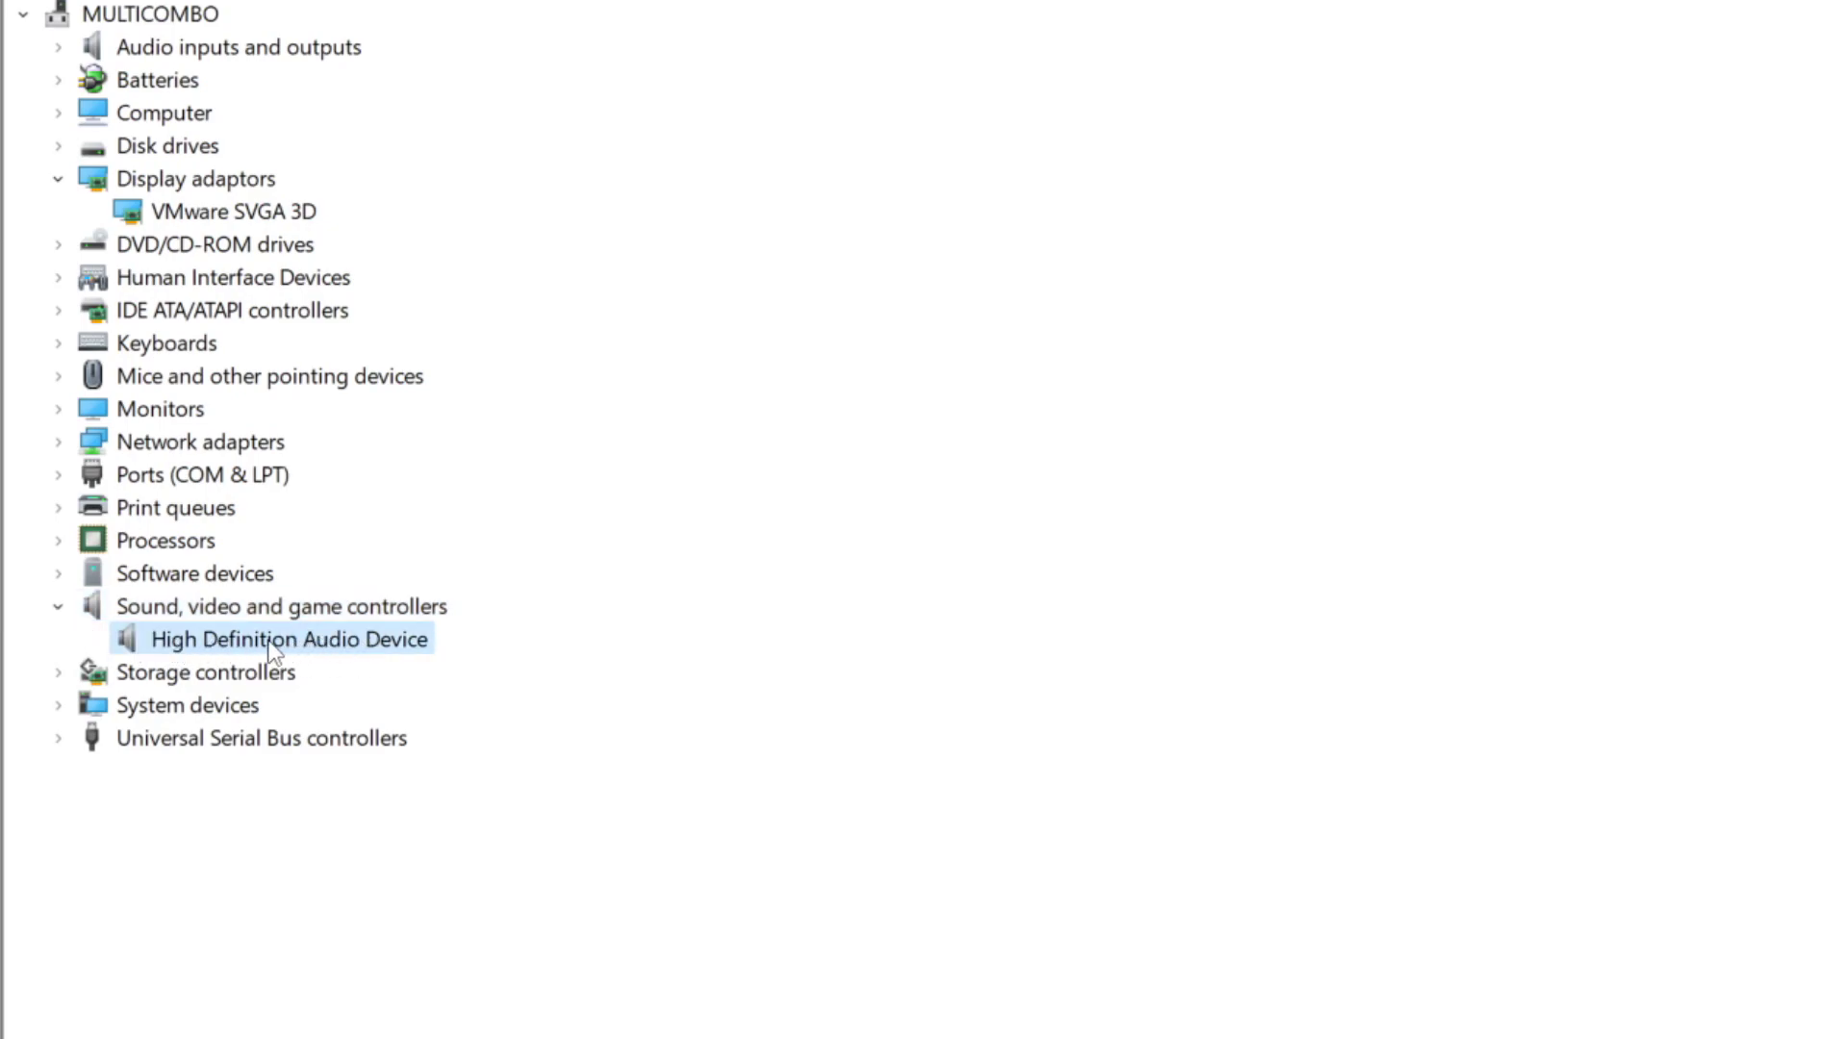
right_click(269, 649)
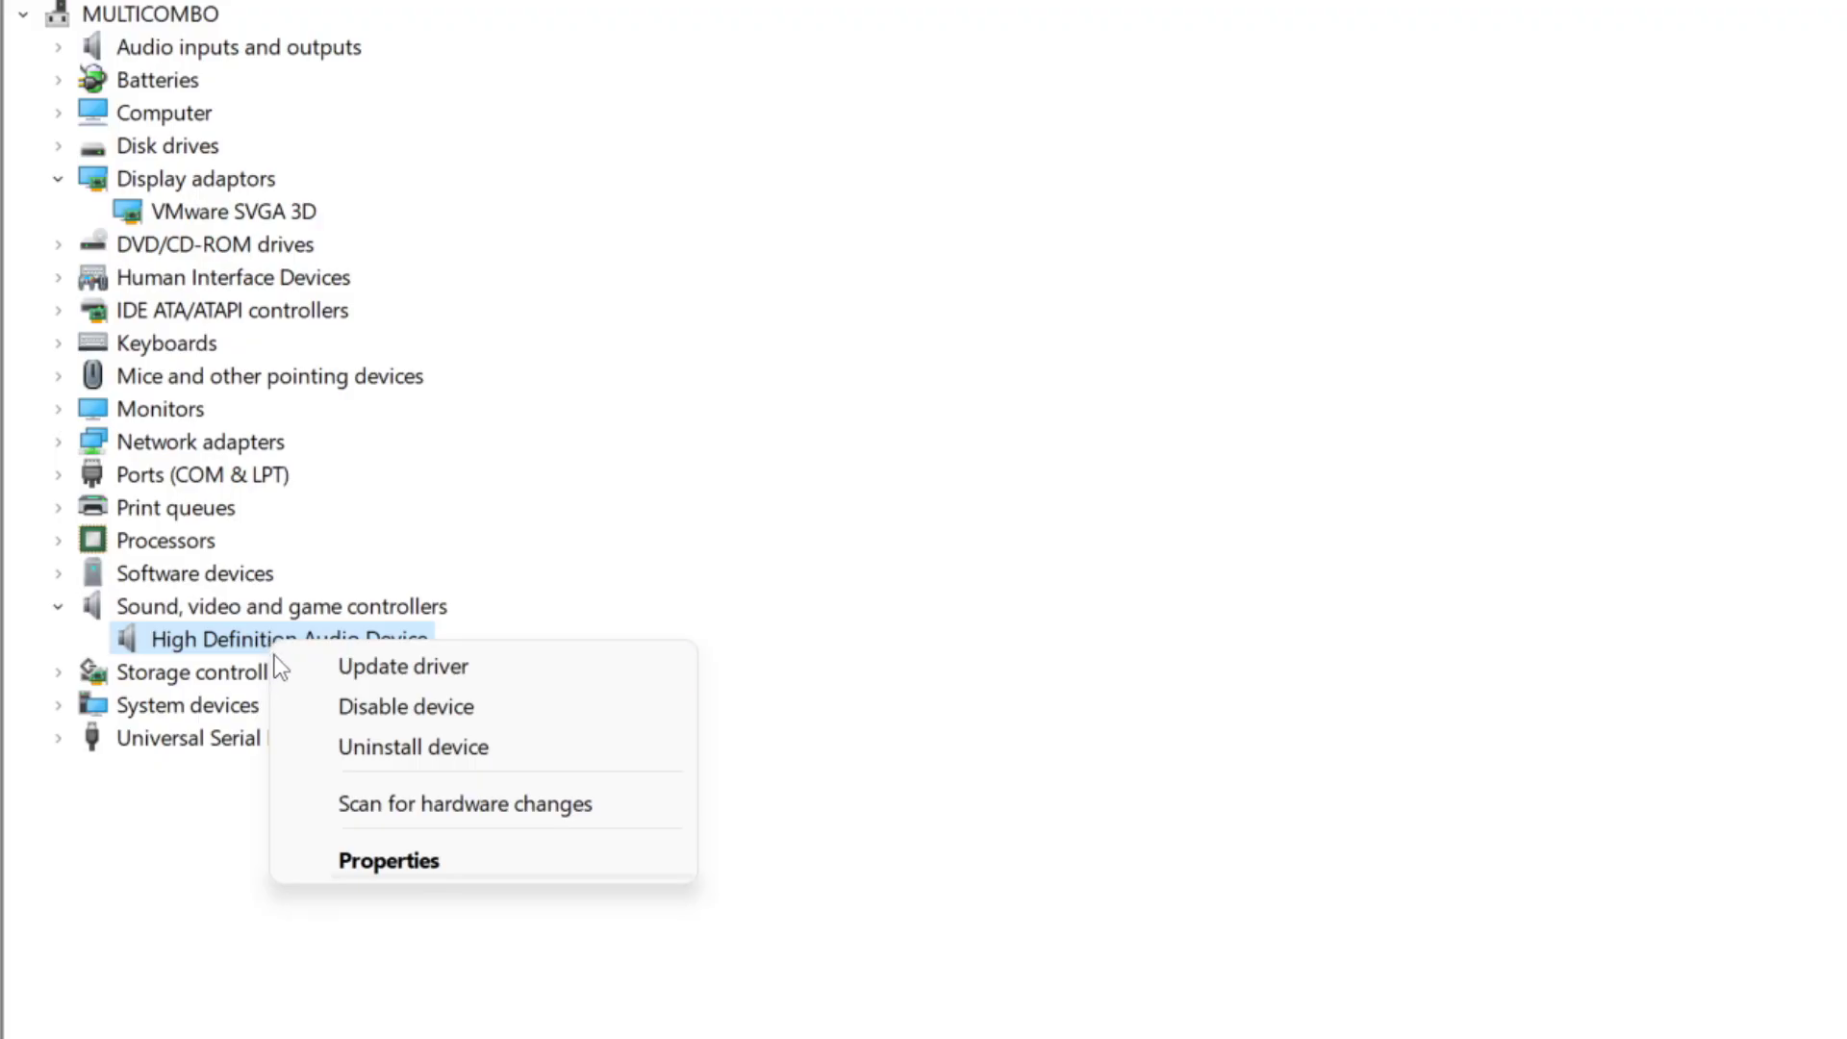
click(548, 672)
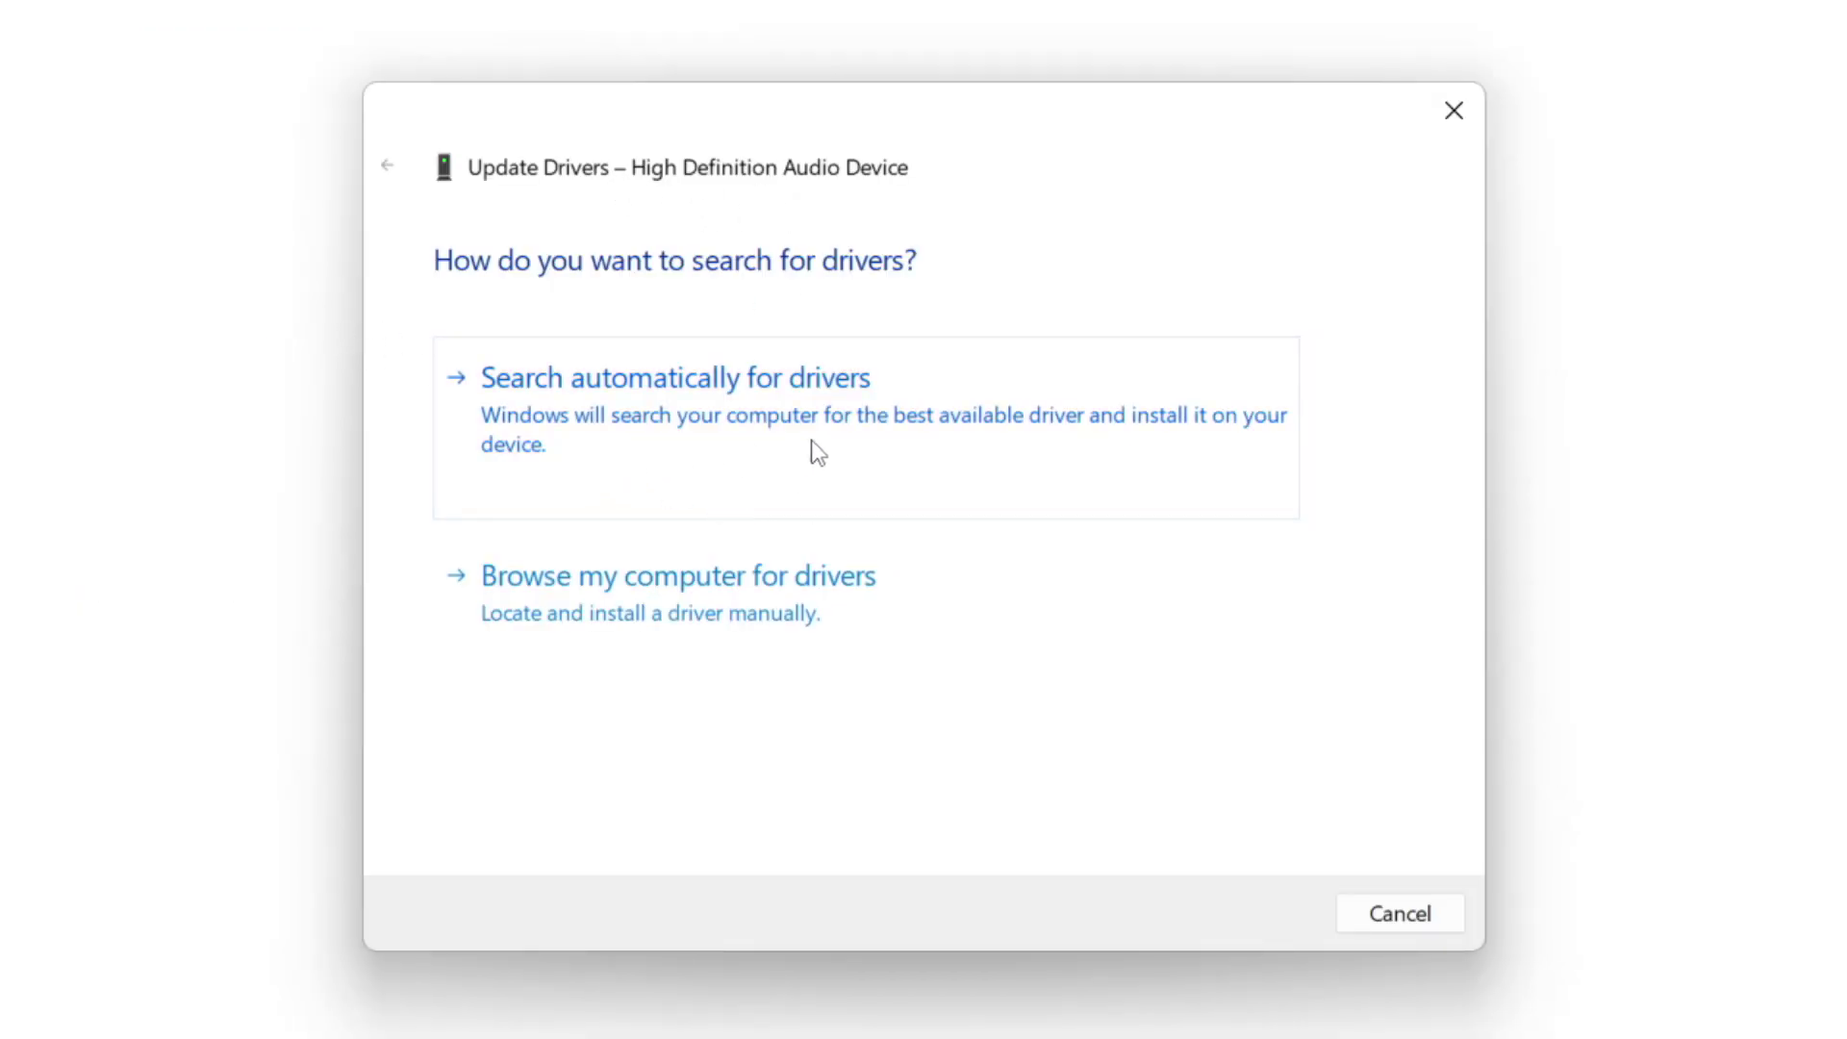
click(735, 414)
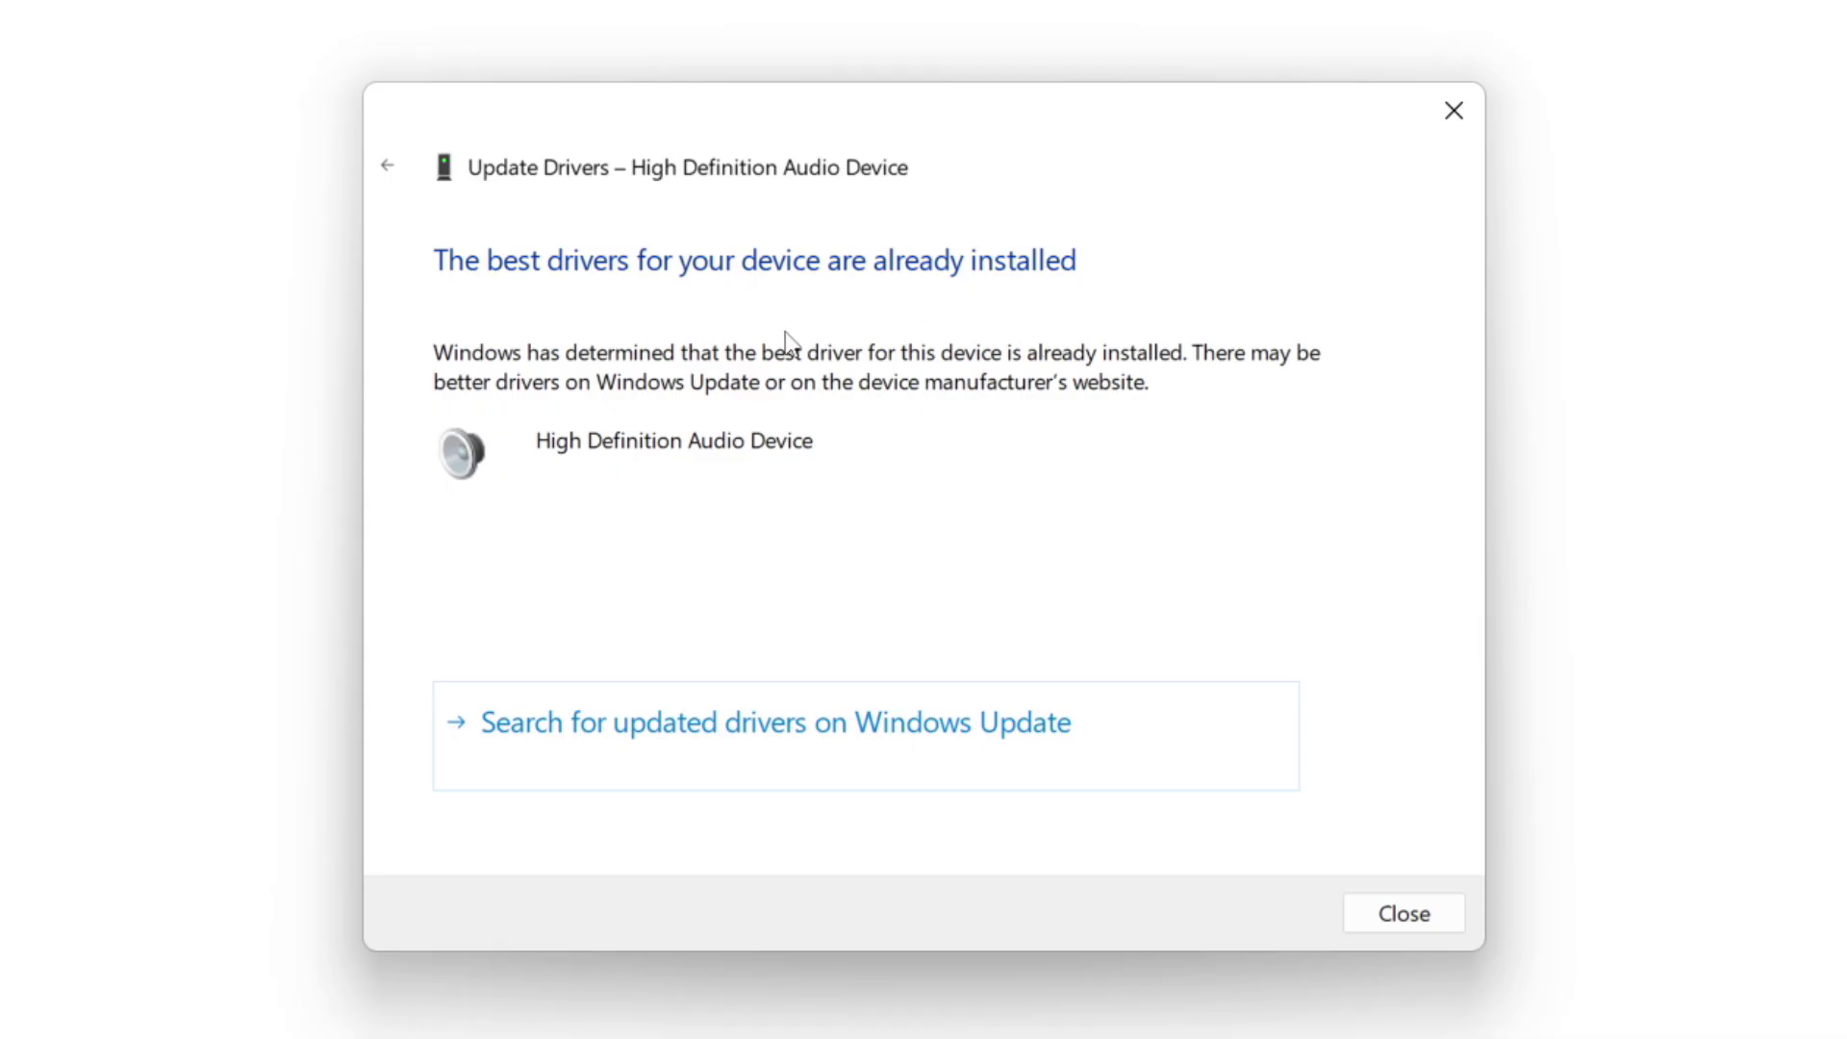
click(1407, 914)
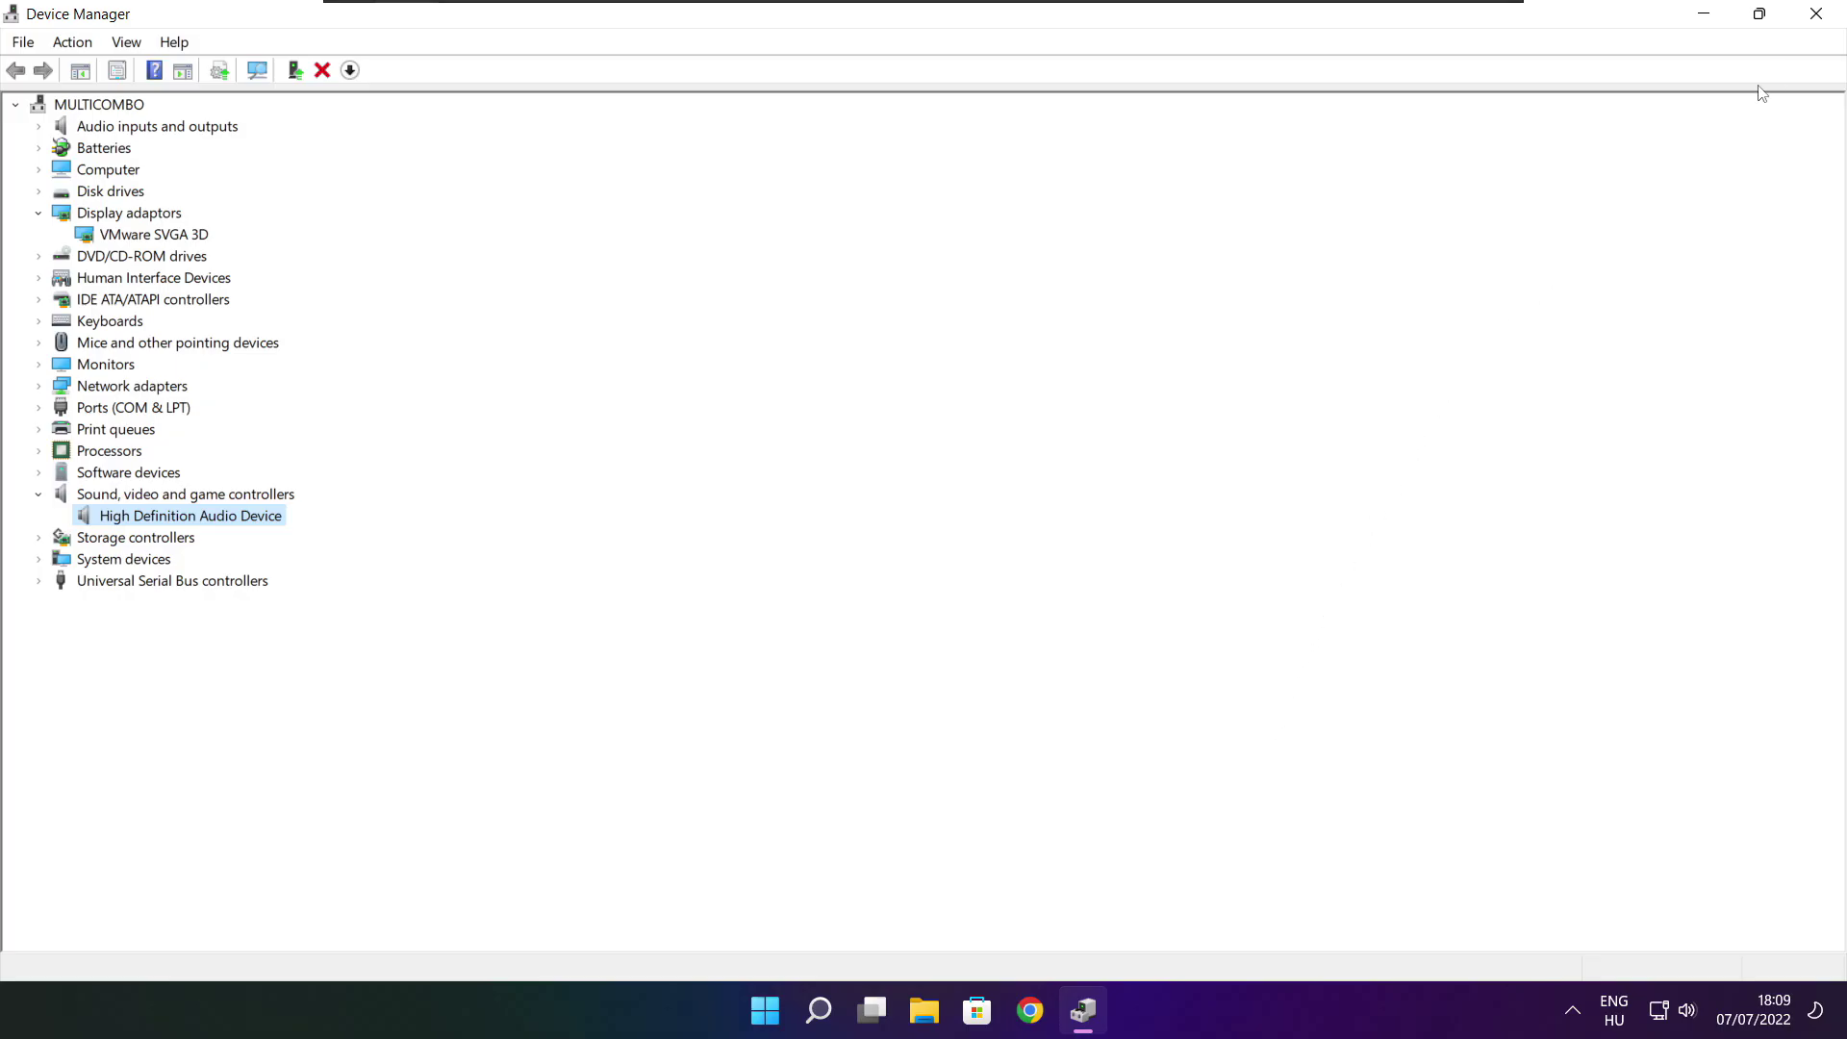
click(1819, 19)
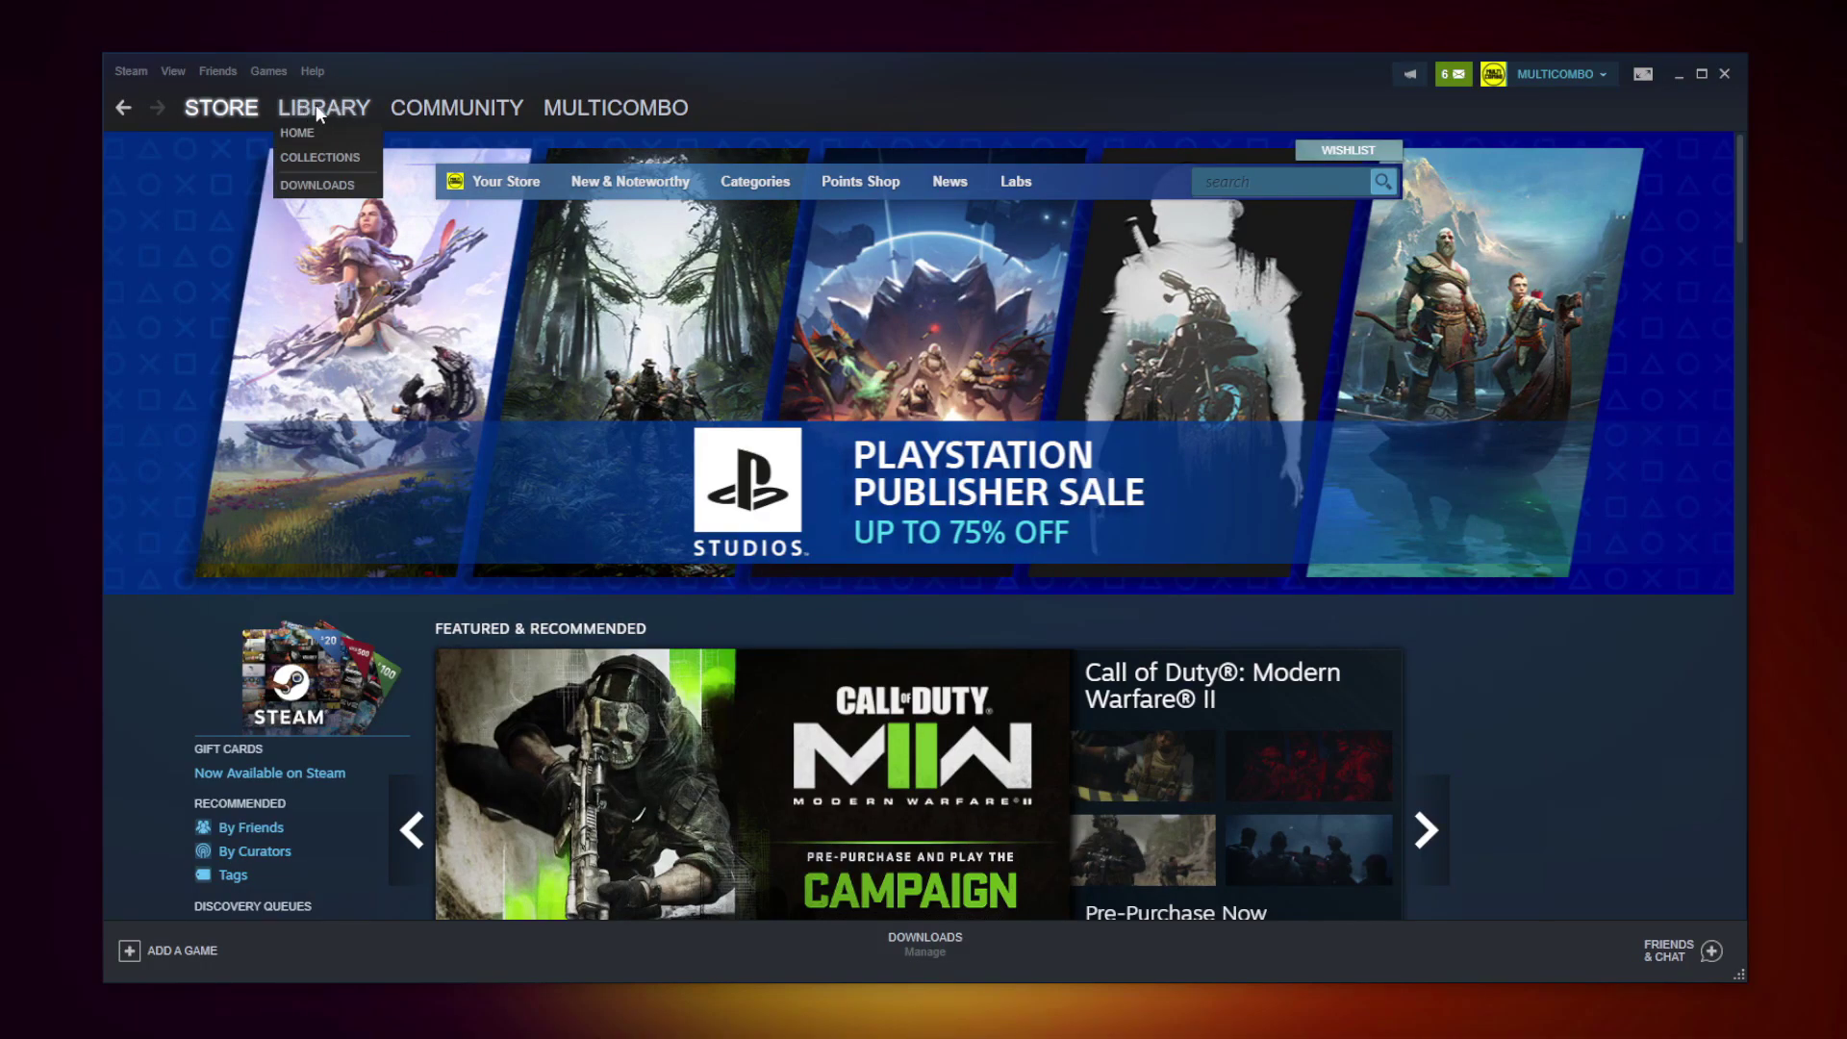
Open Properties for Counter-Strike: Global Offensive from the Steam library Favorites.
click(316, 105)
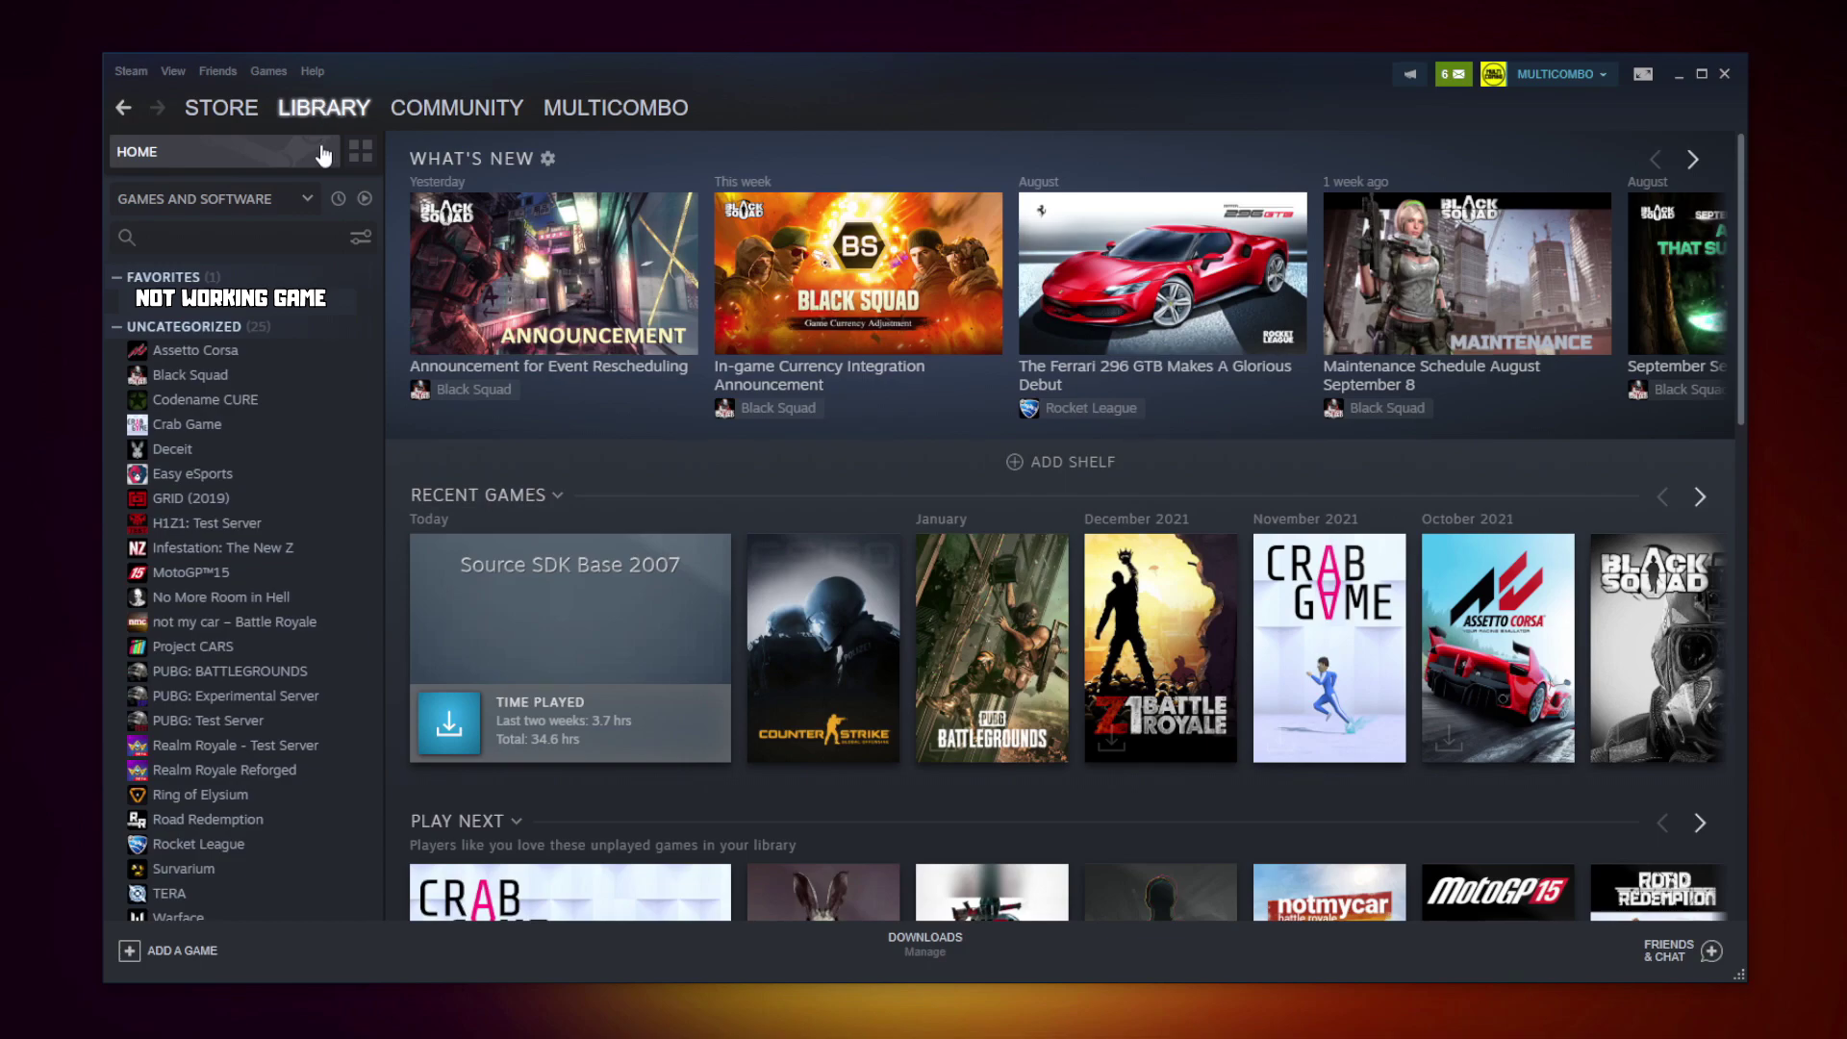
right_click(360, 307)
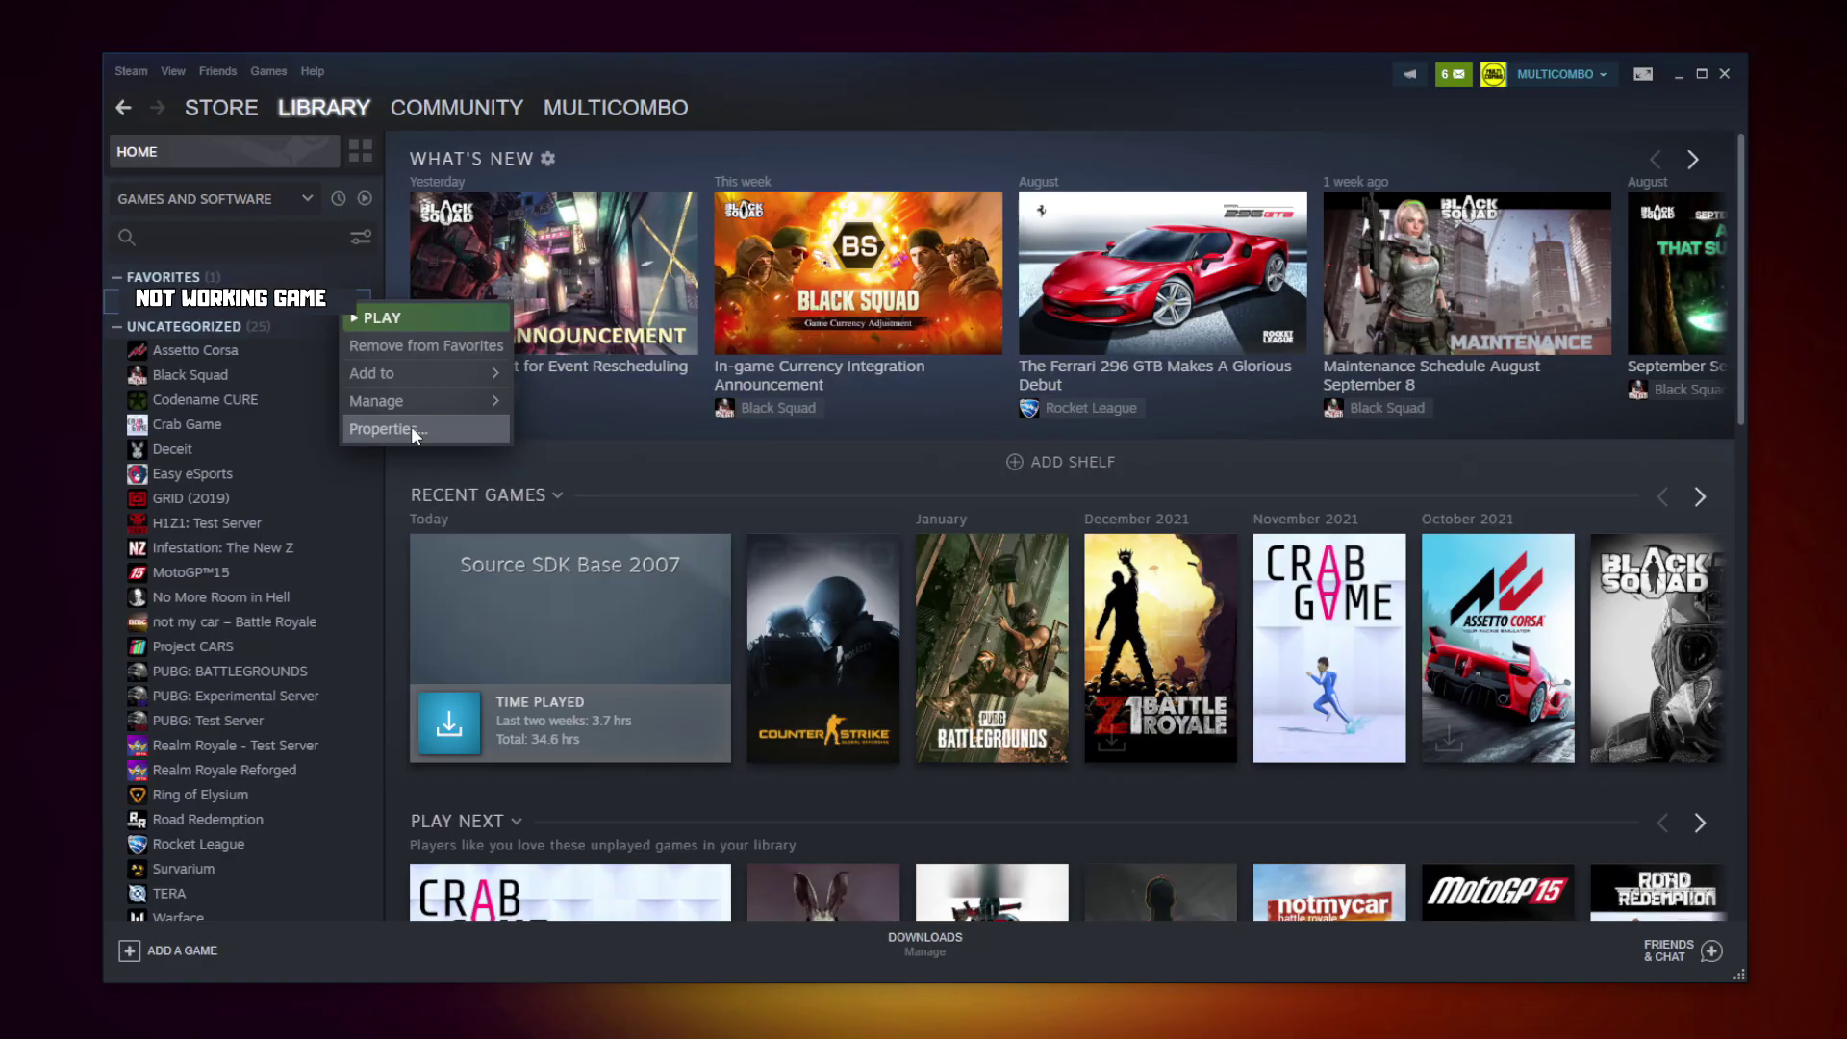
click(412, 426)
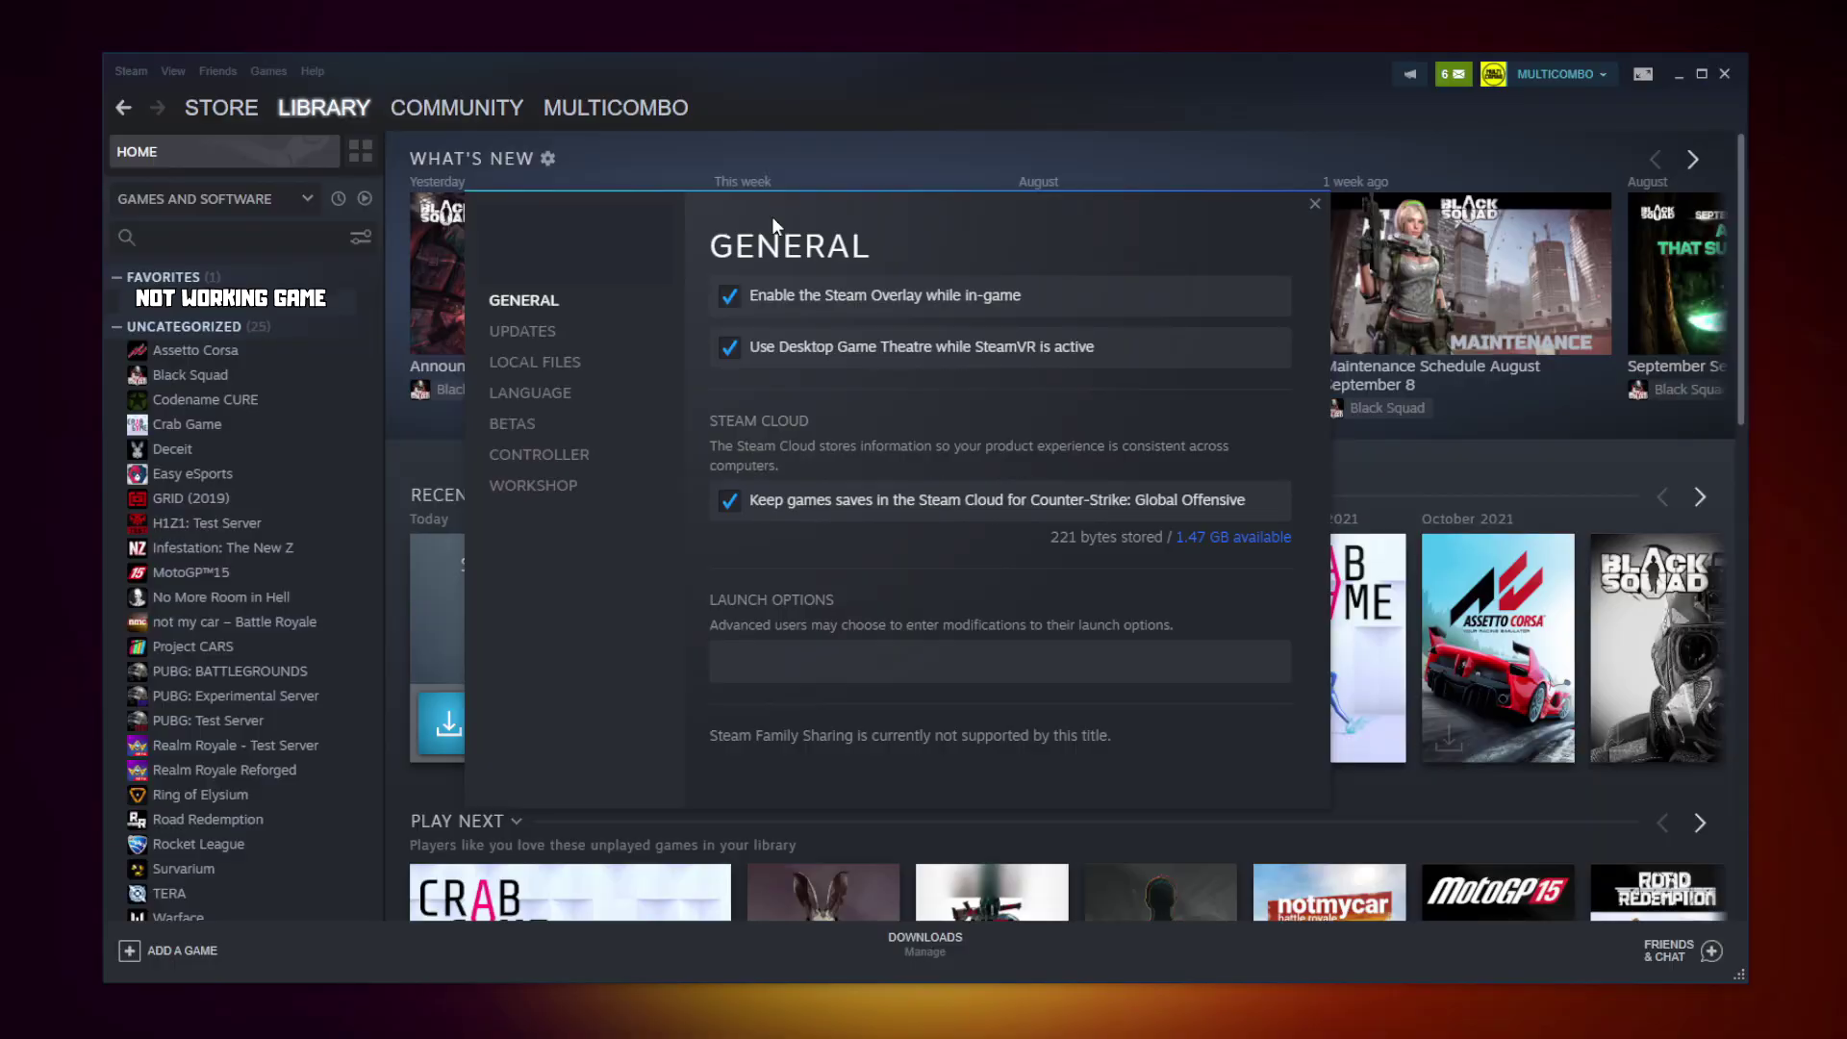
Verify Counter-Strike: Global Offensive's local files until all 3367 files validate.
click(543, 370)
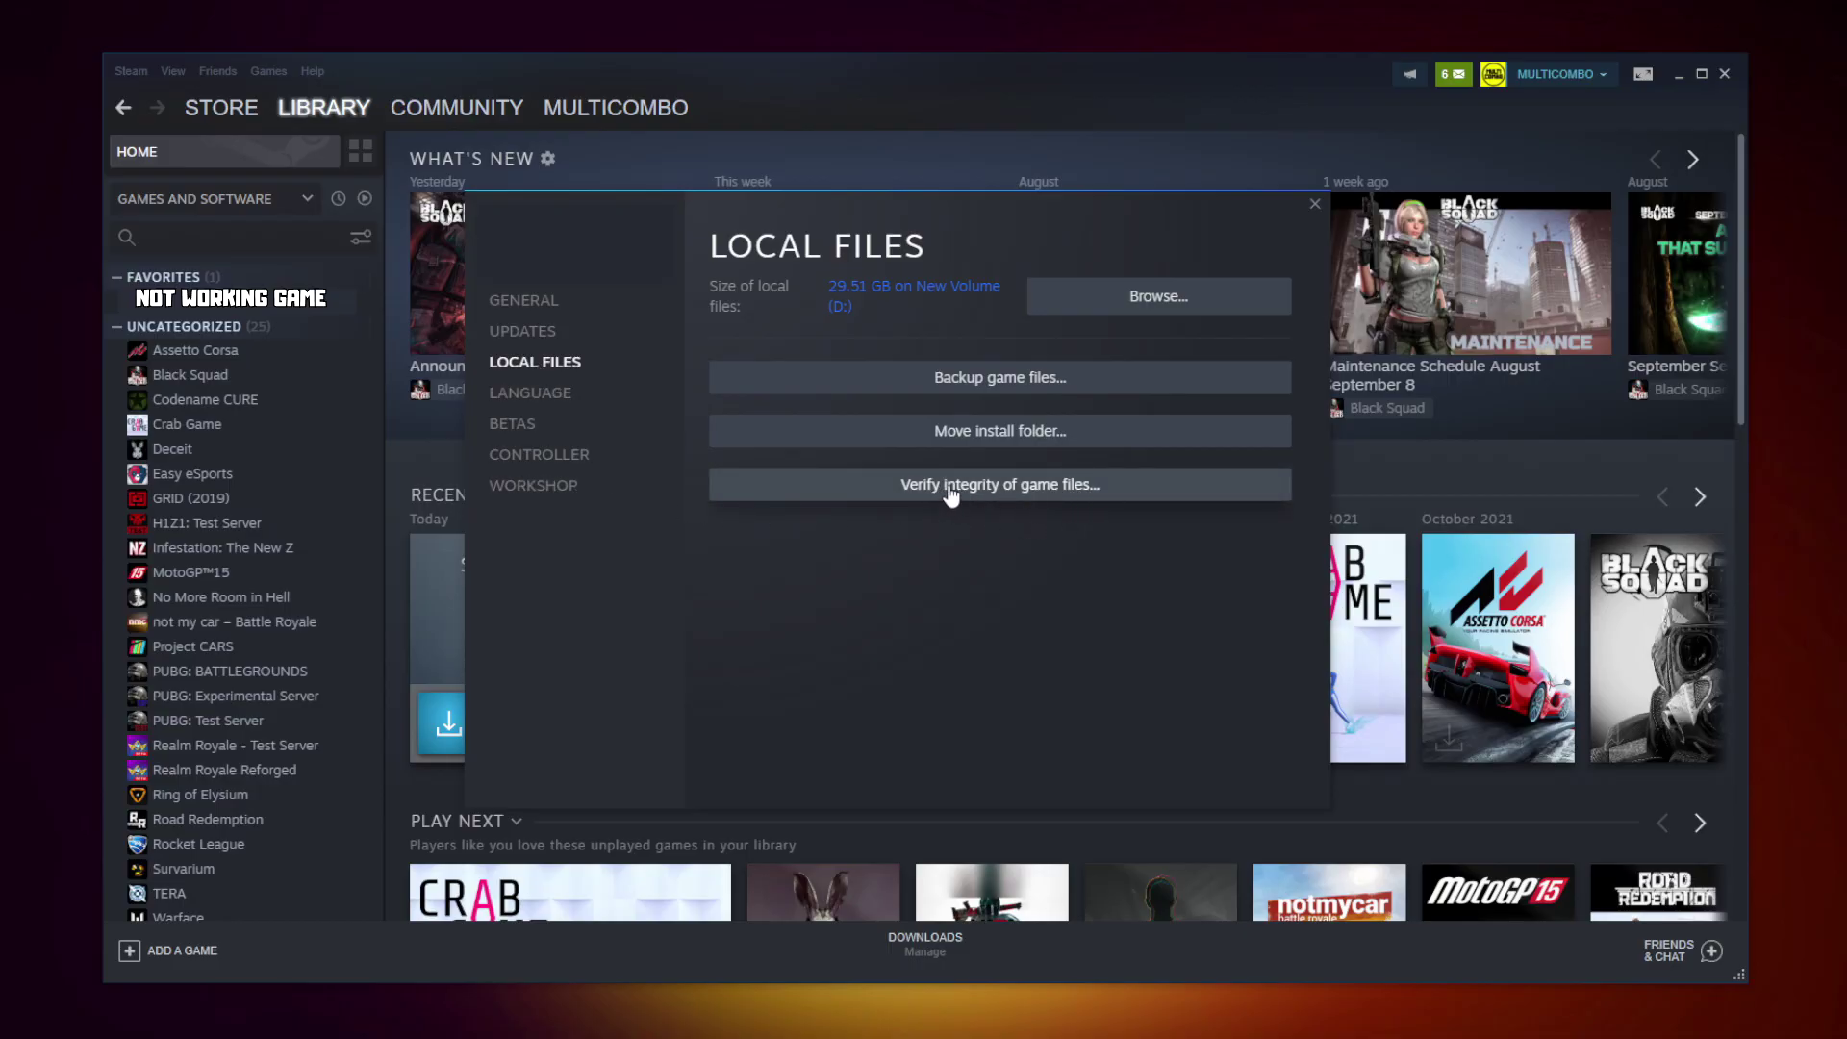
click(1006, 489)
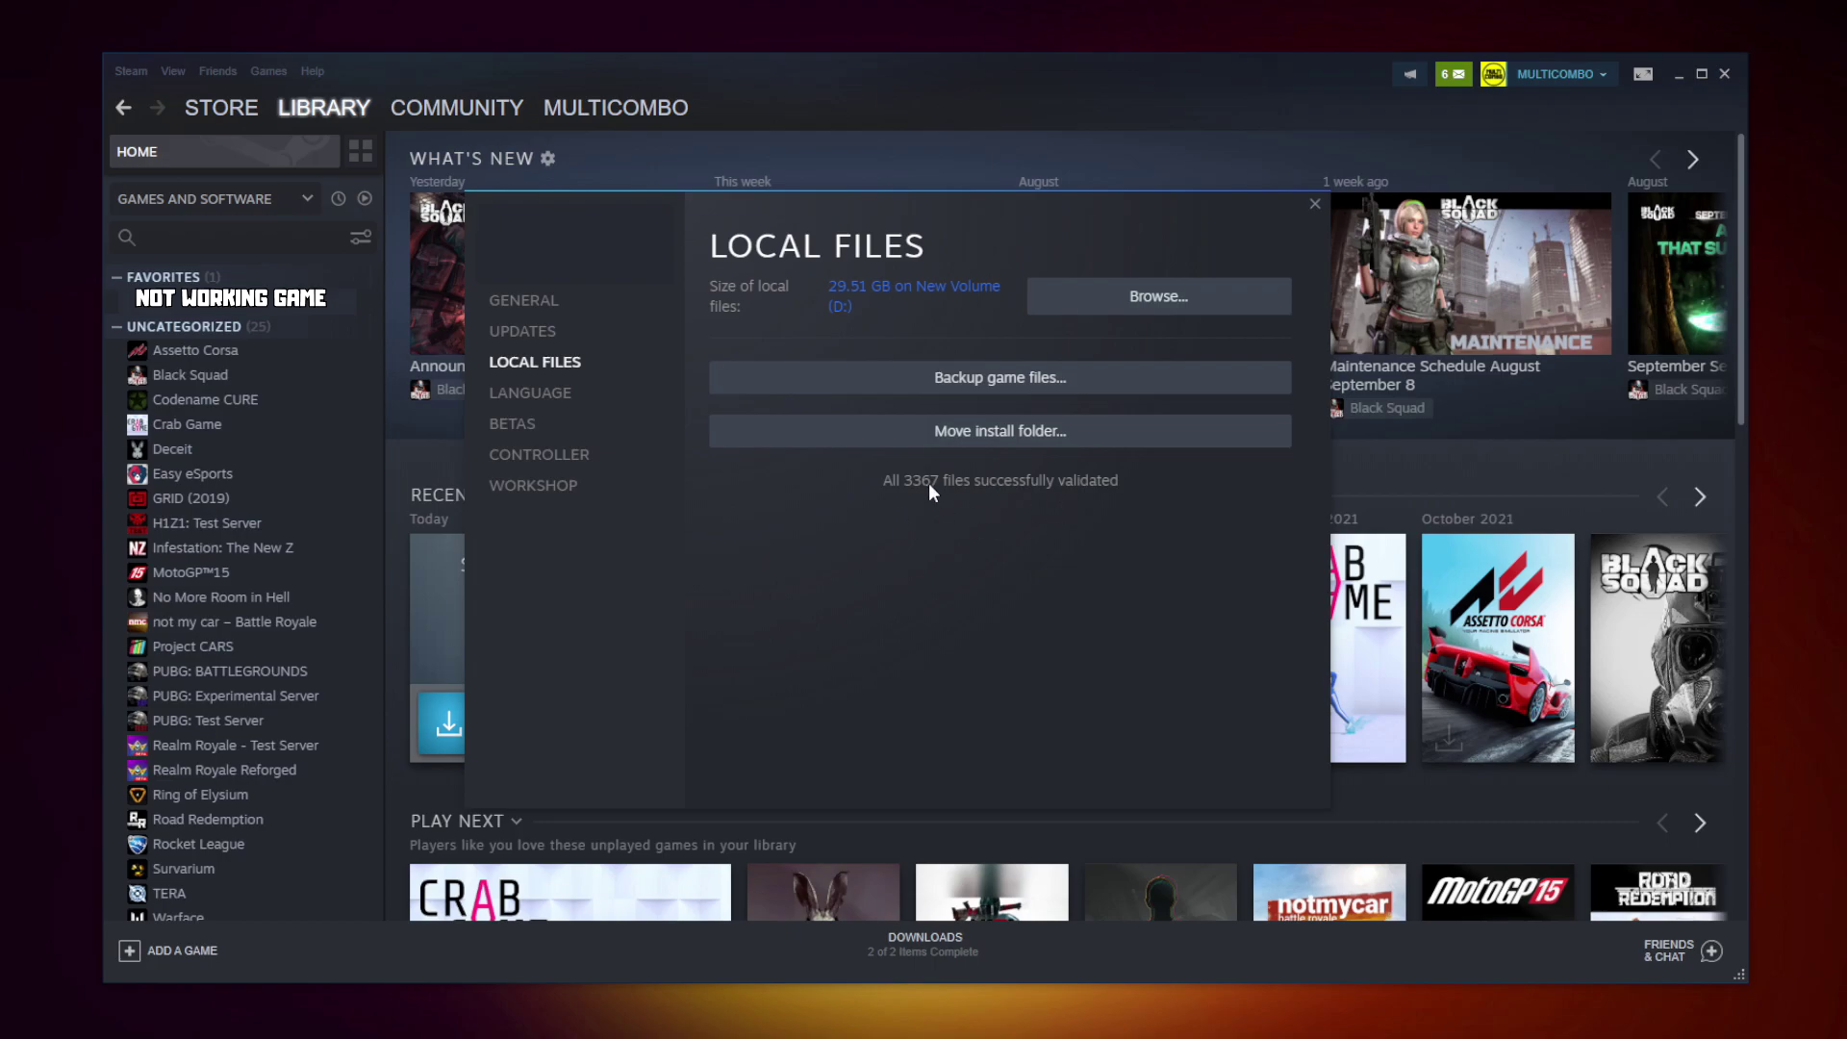
Open Properties for the game executable in the Counter-Strike Global Offensive install folder.
click(1105, 306)
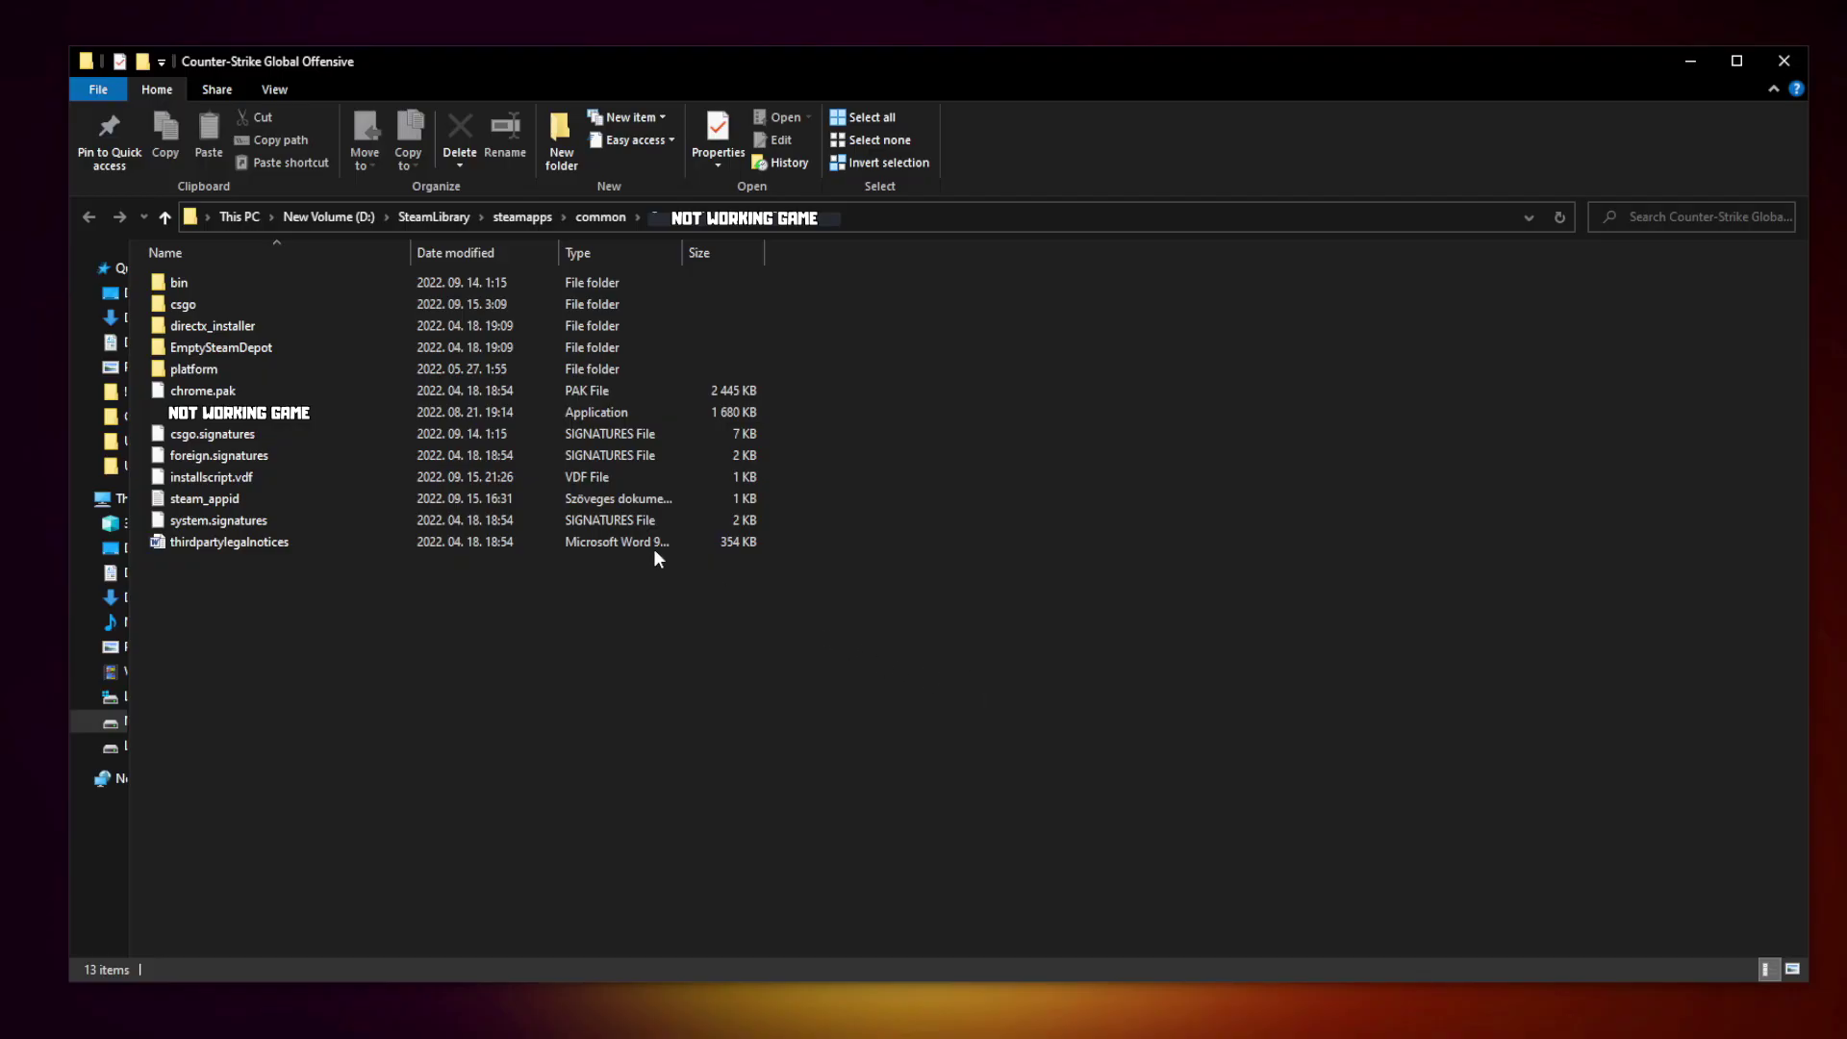
click(303, 415)
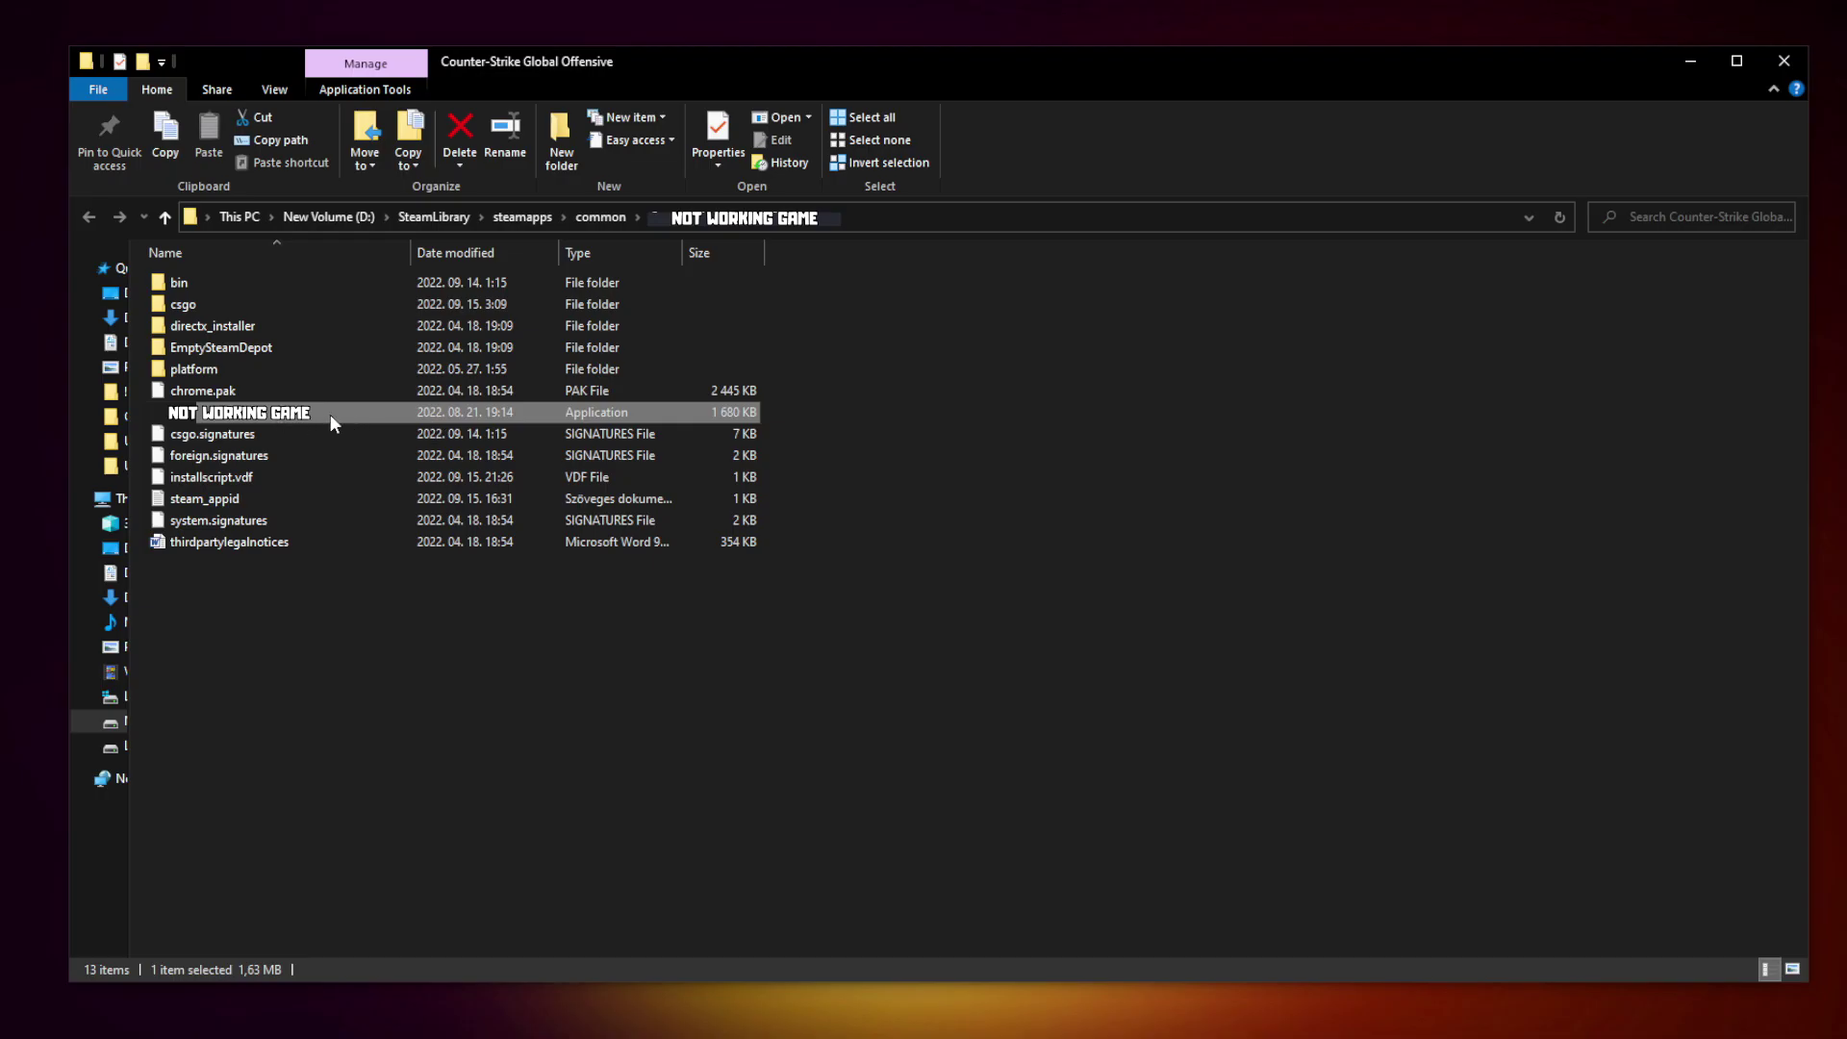
right_click(370, 420)
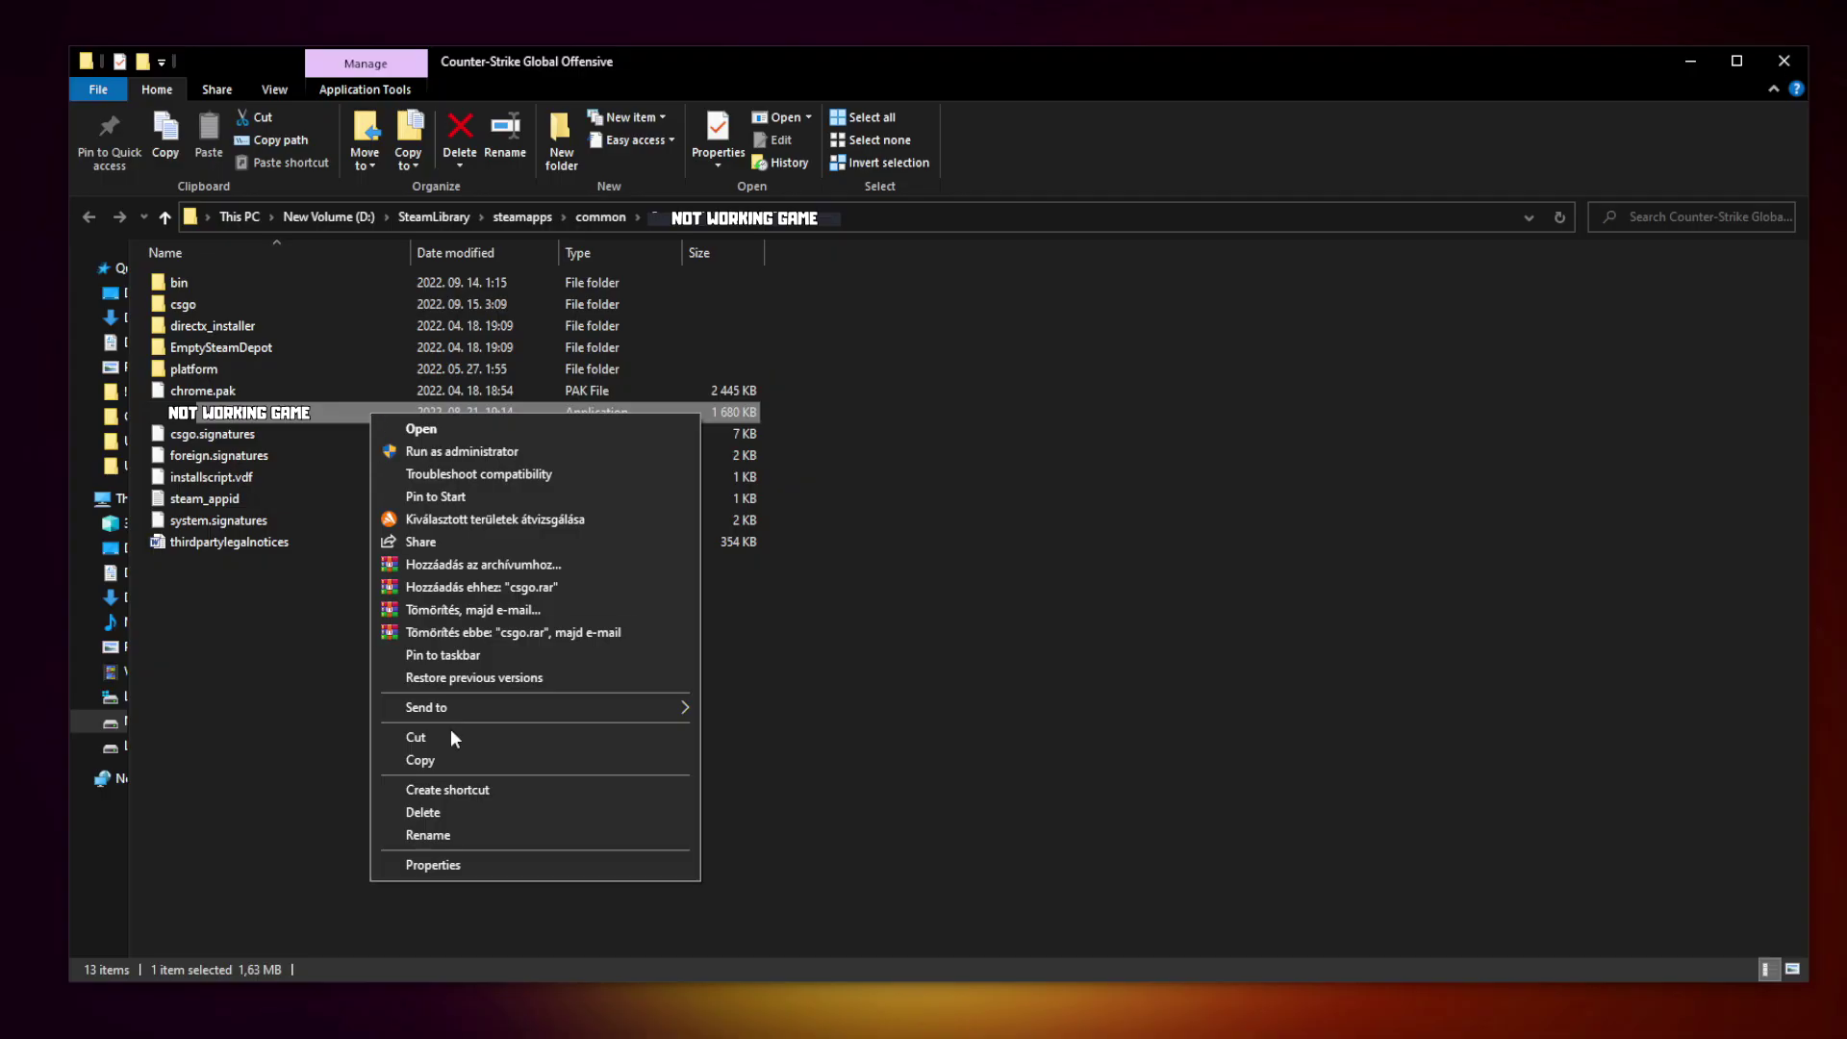
click(532, 862)
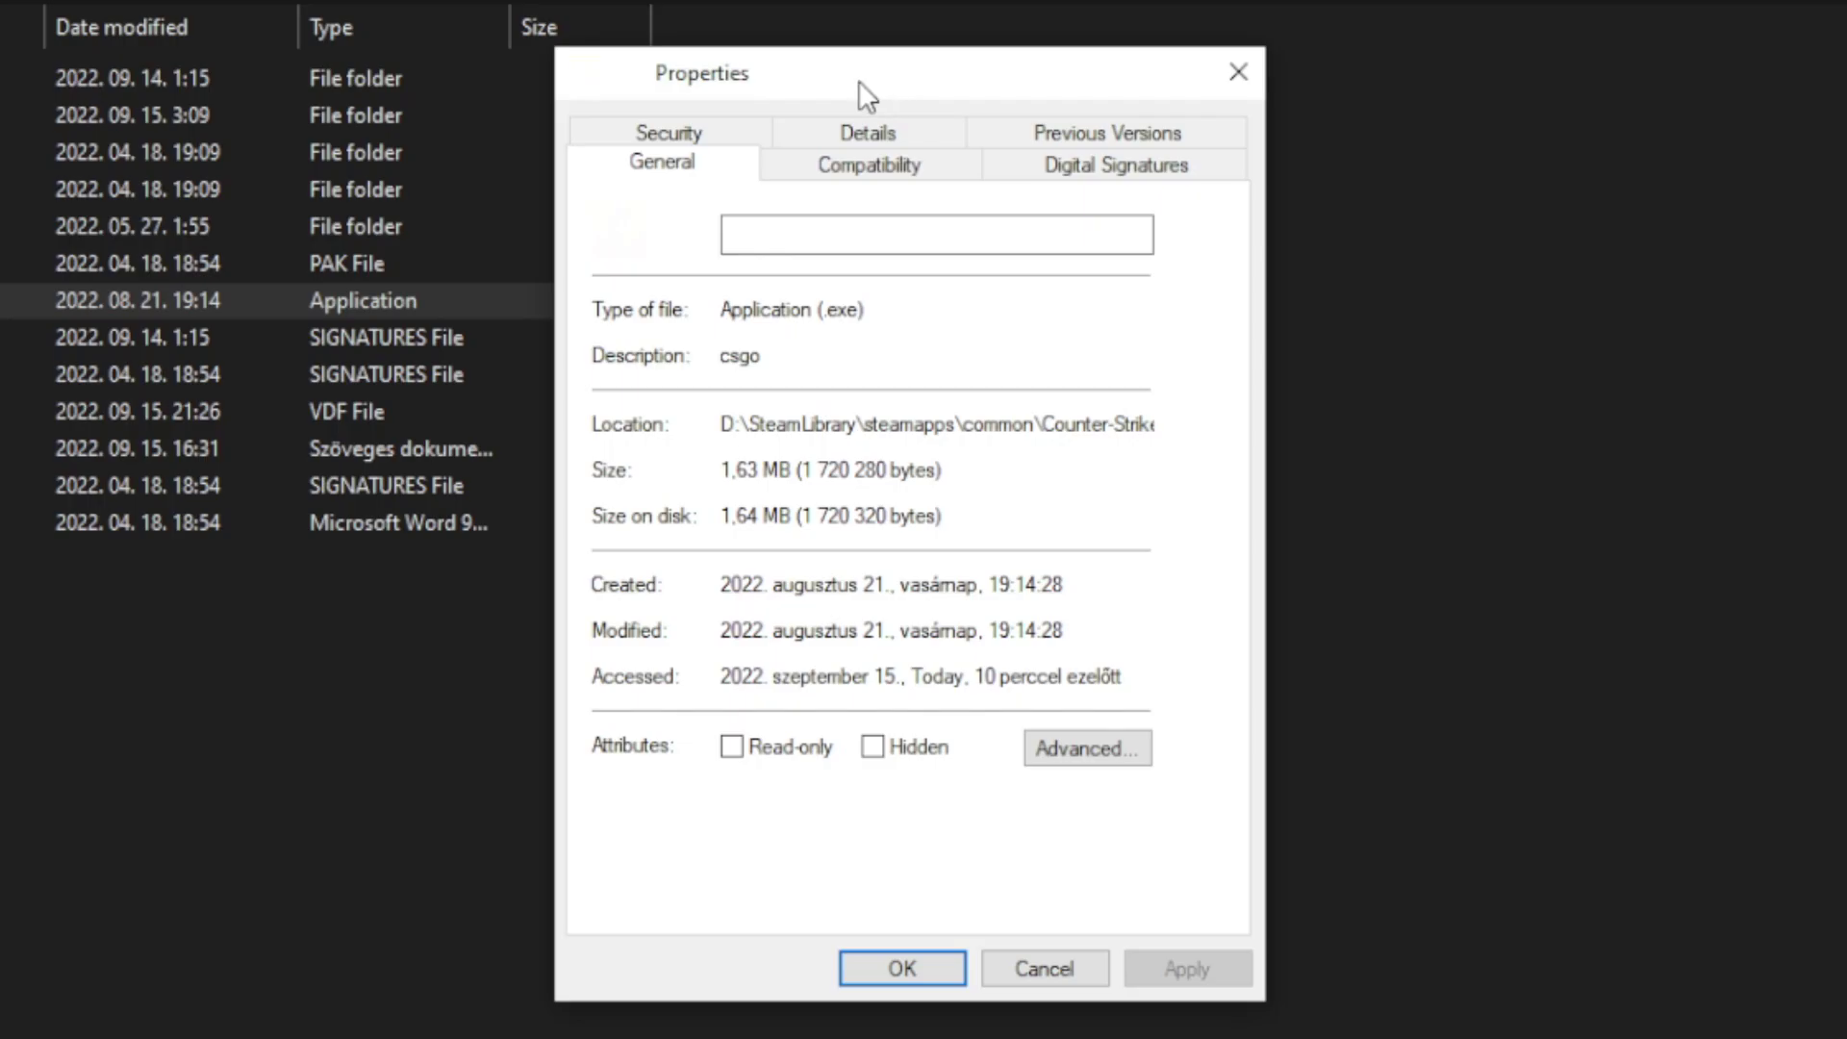
Apply Windows 8 compatibility mode, disabled fullscreen optimizations and run-as-administrator to the executable.
click(887, 179)
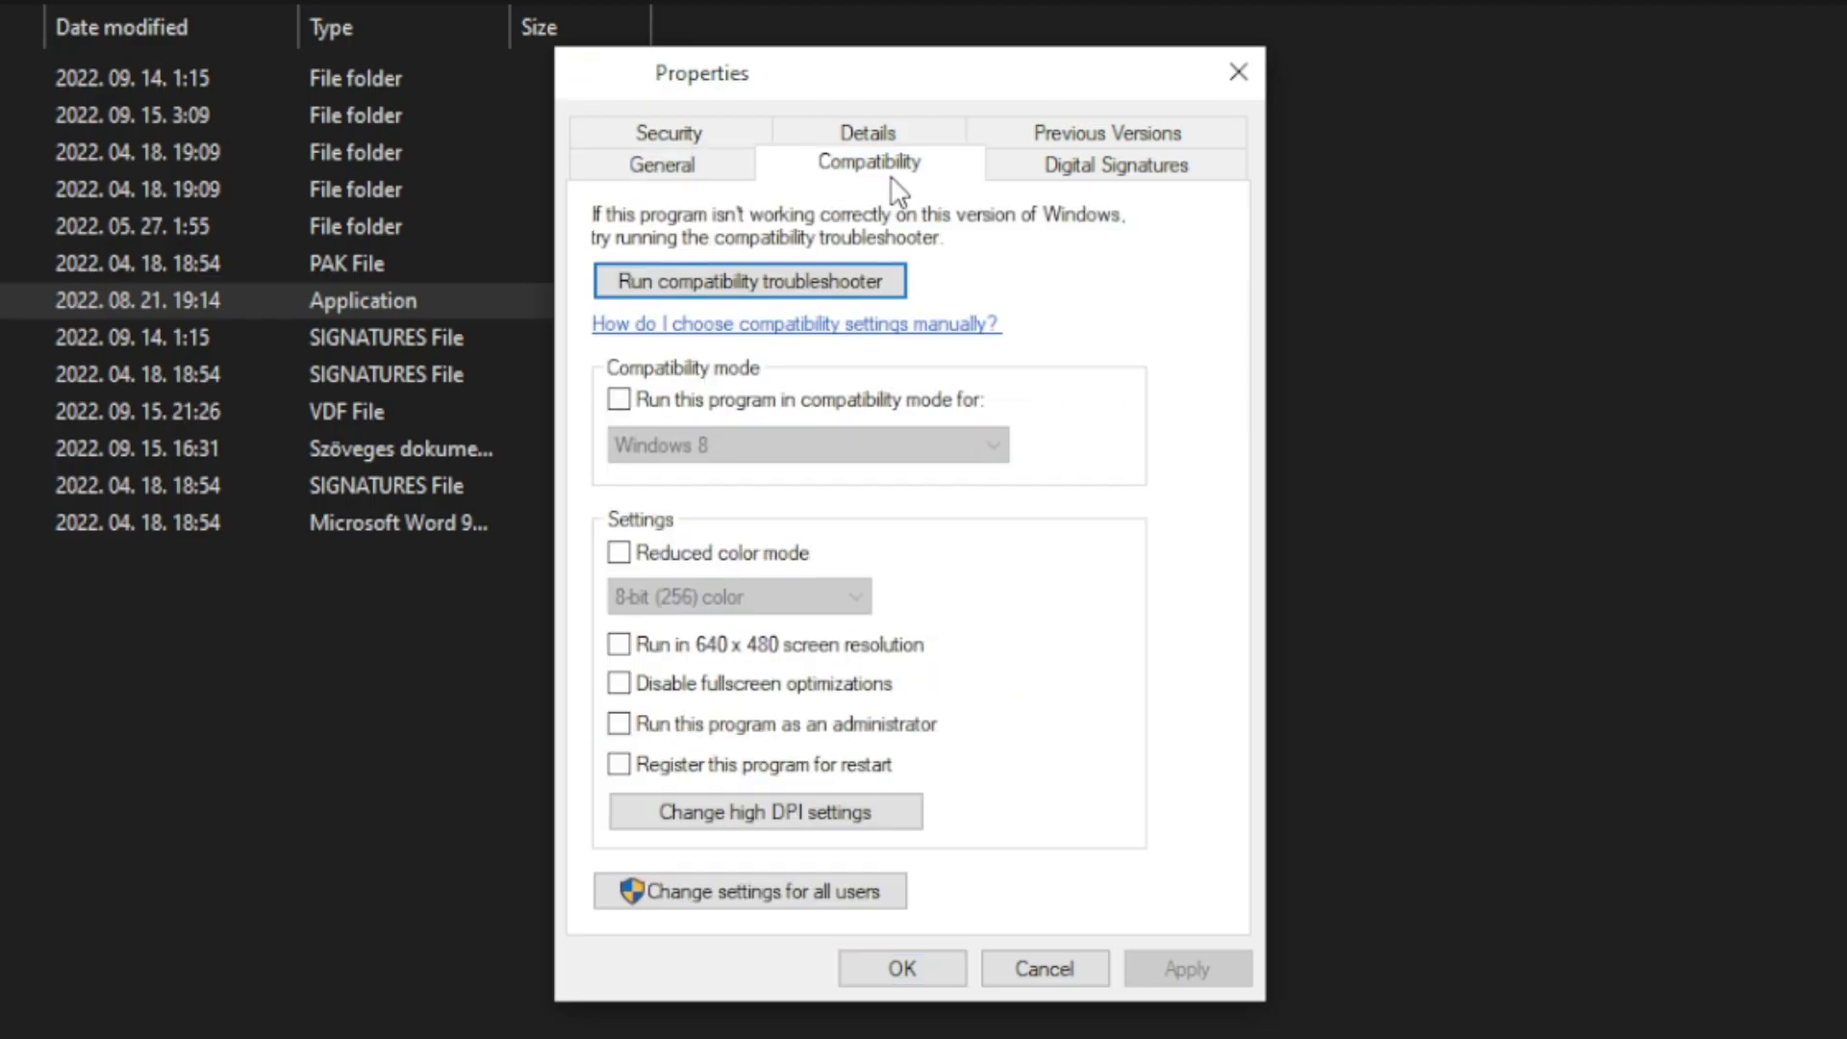
click(637, 406)
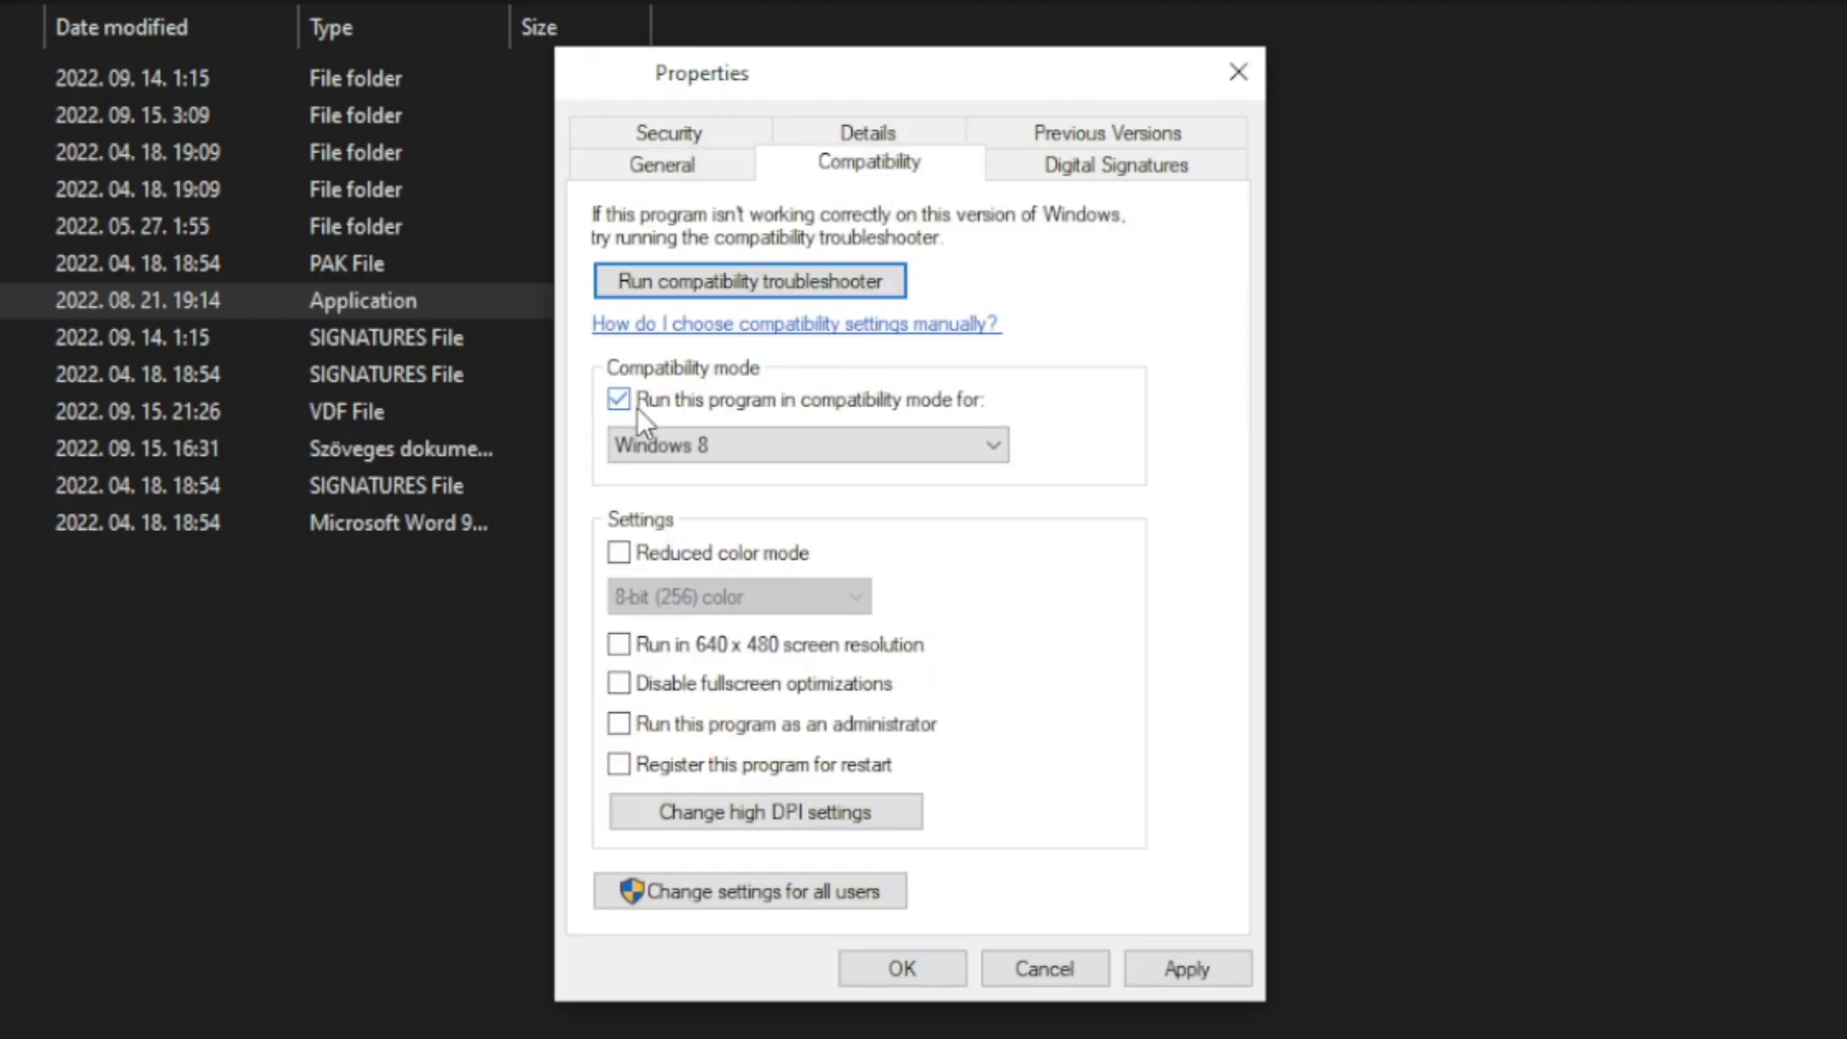
click(714, 433)
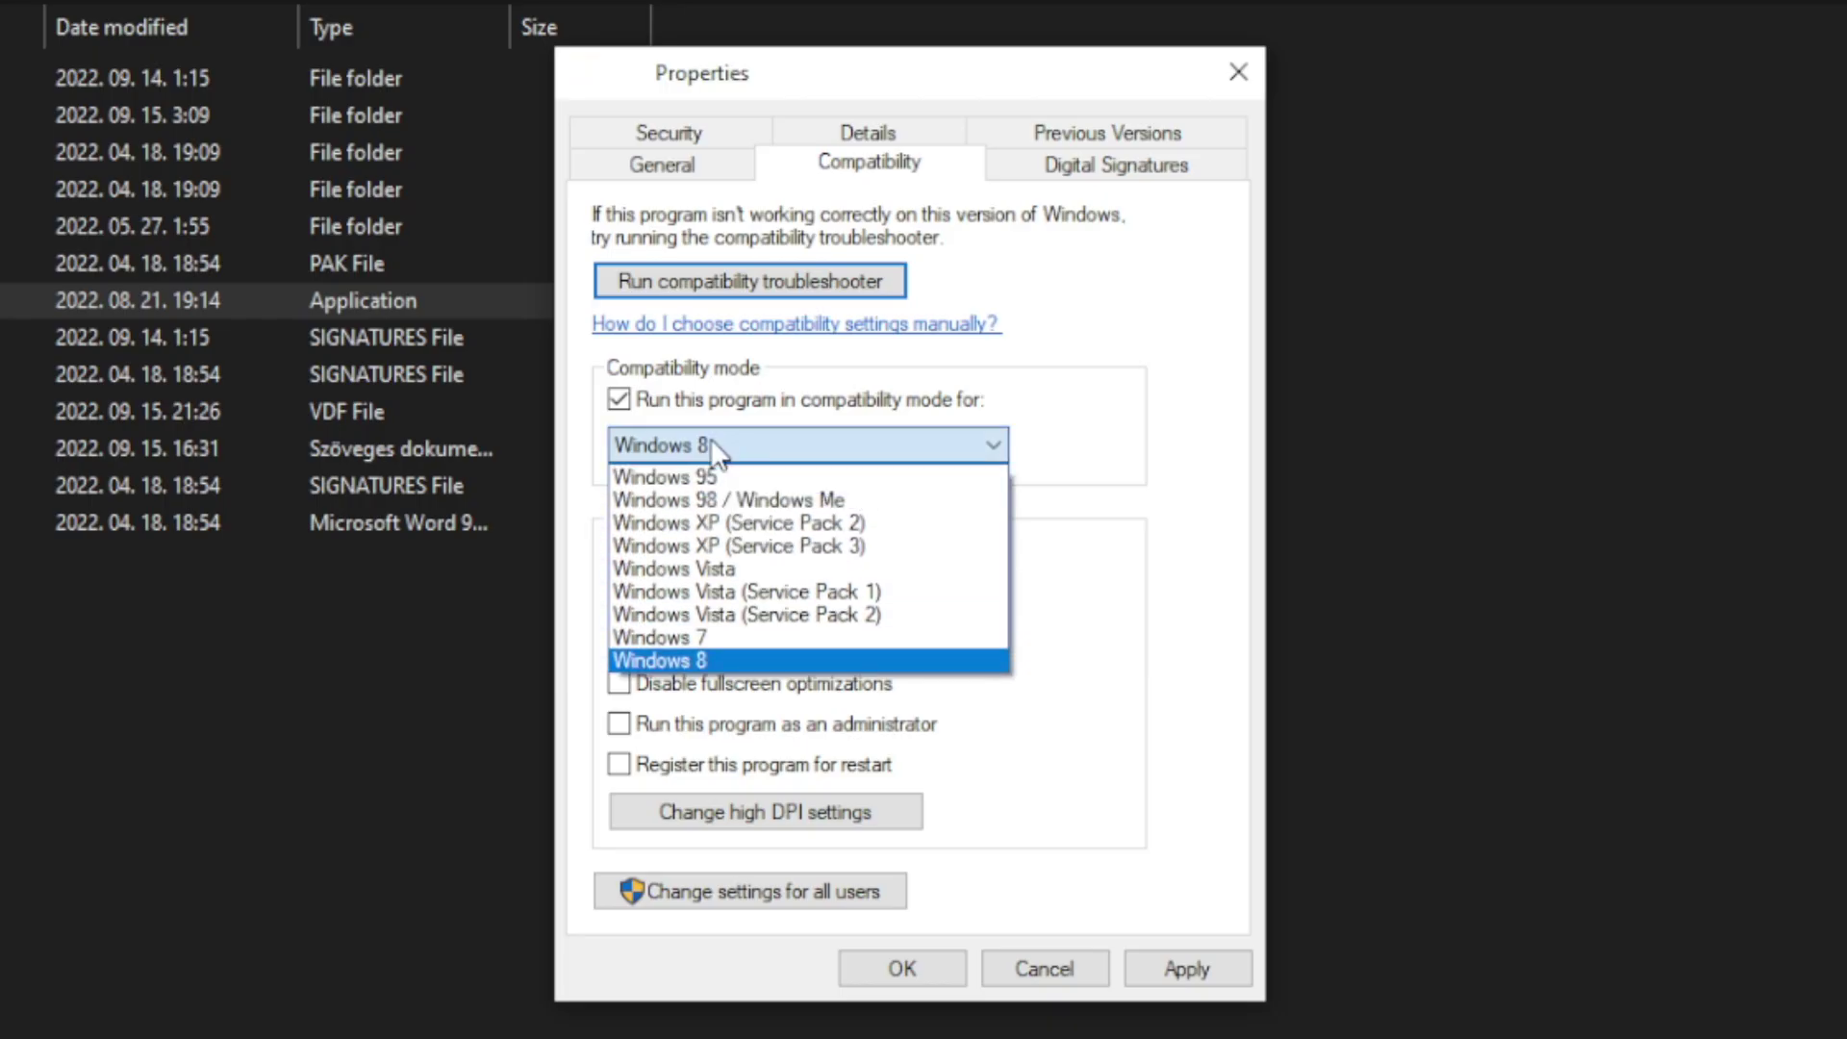
click(716, 658)
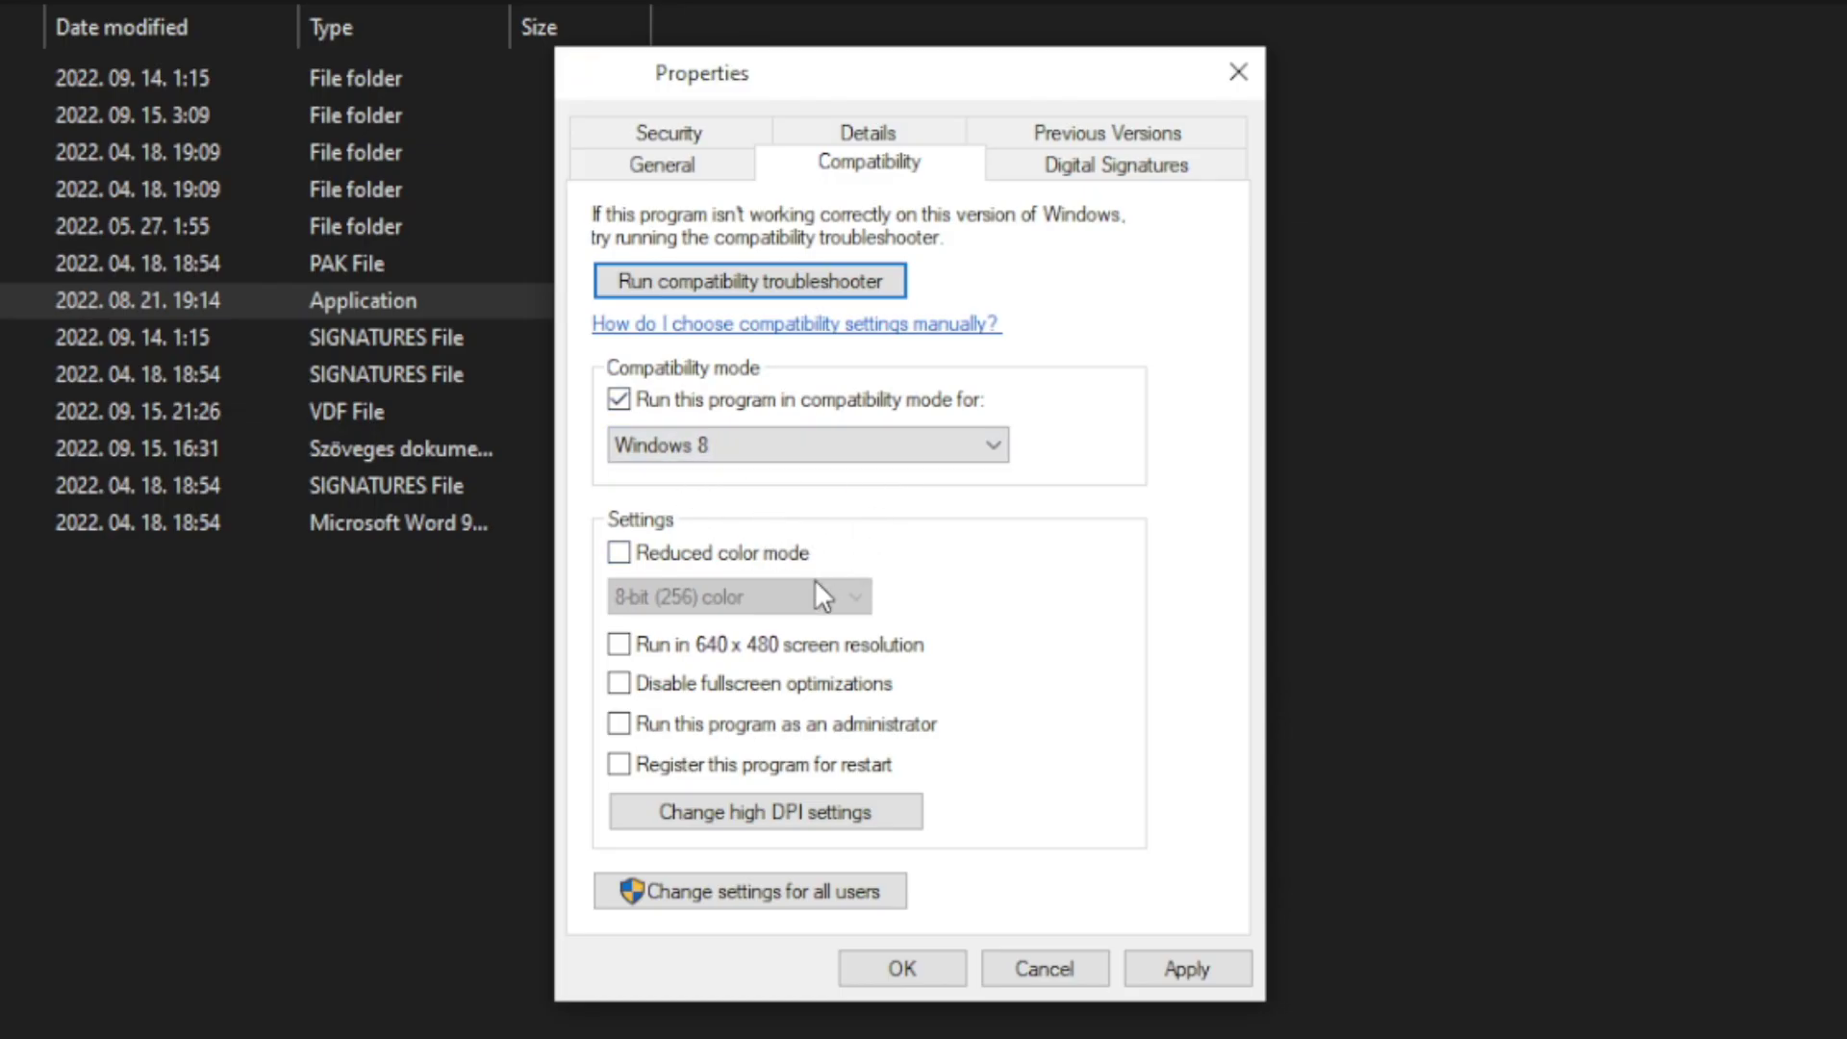
click(746, 694)
click(890, 733)
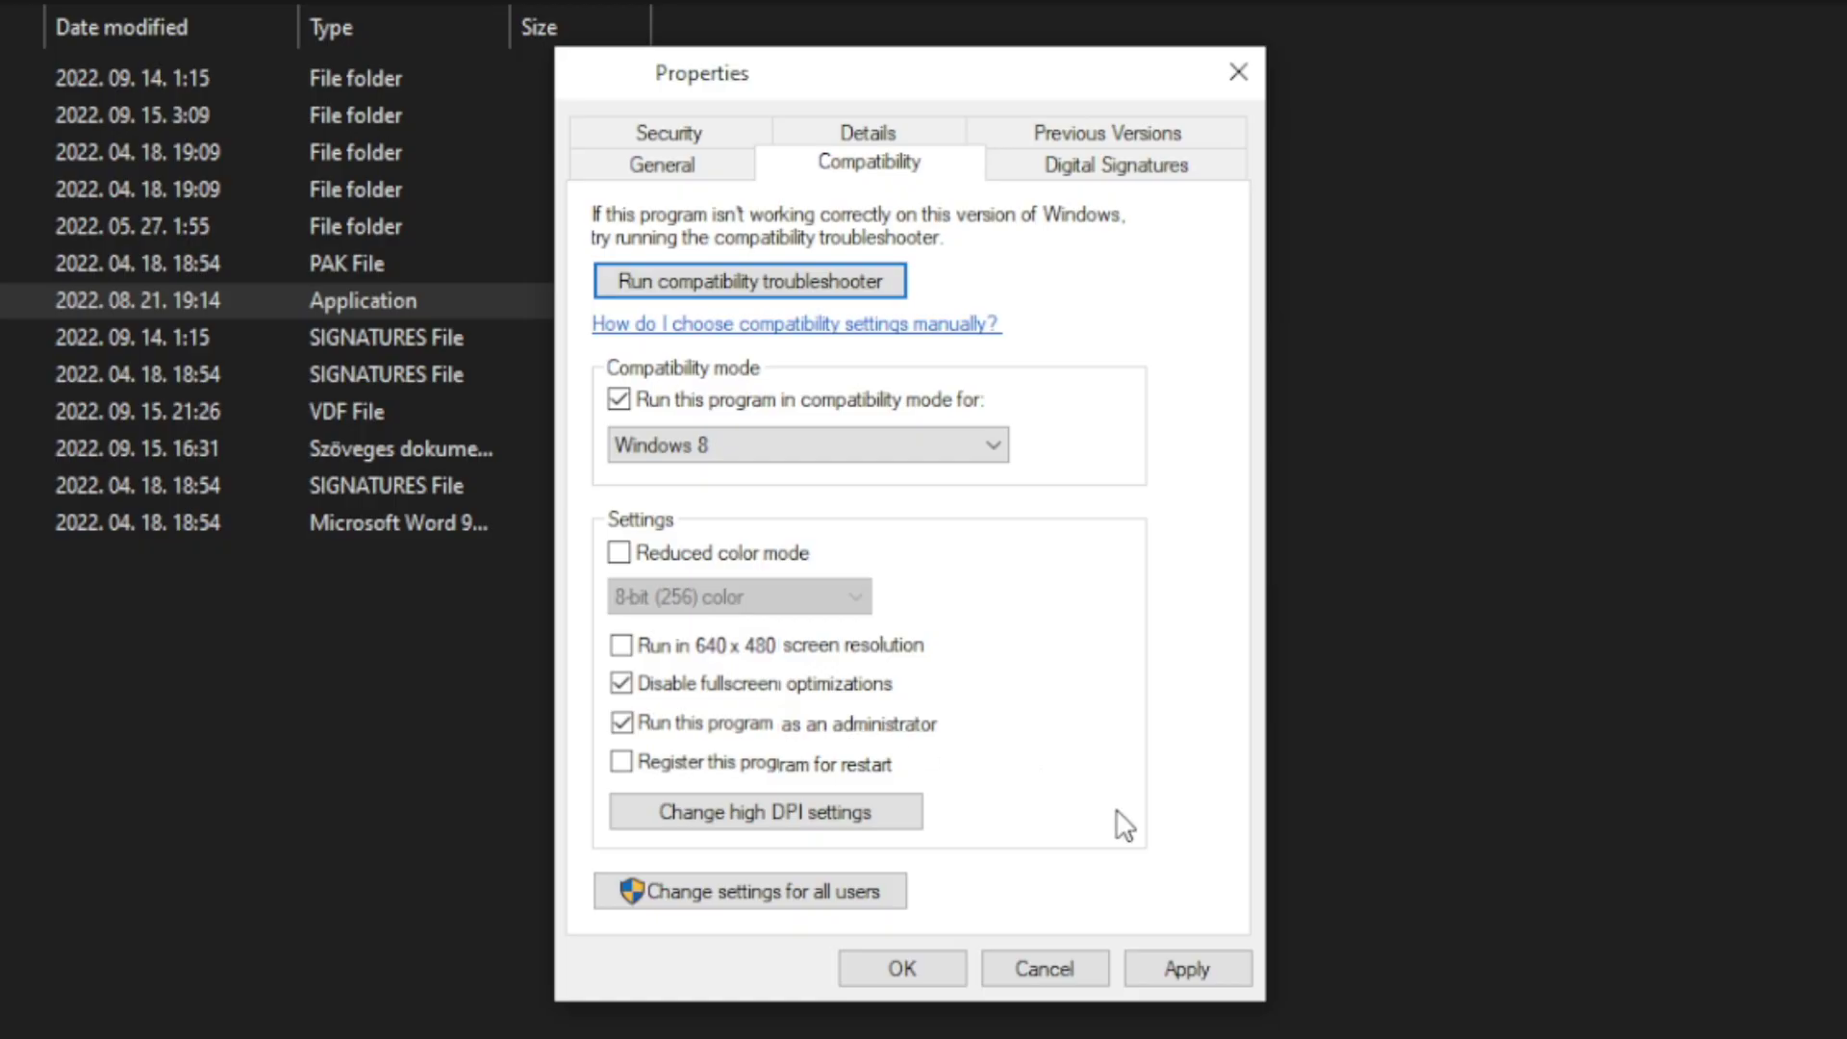
click(1195, 972)
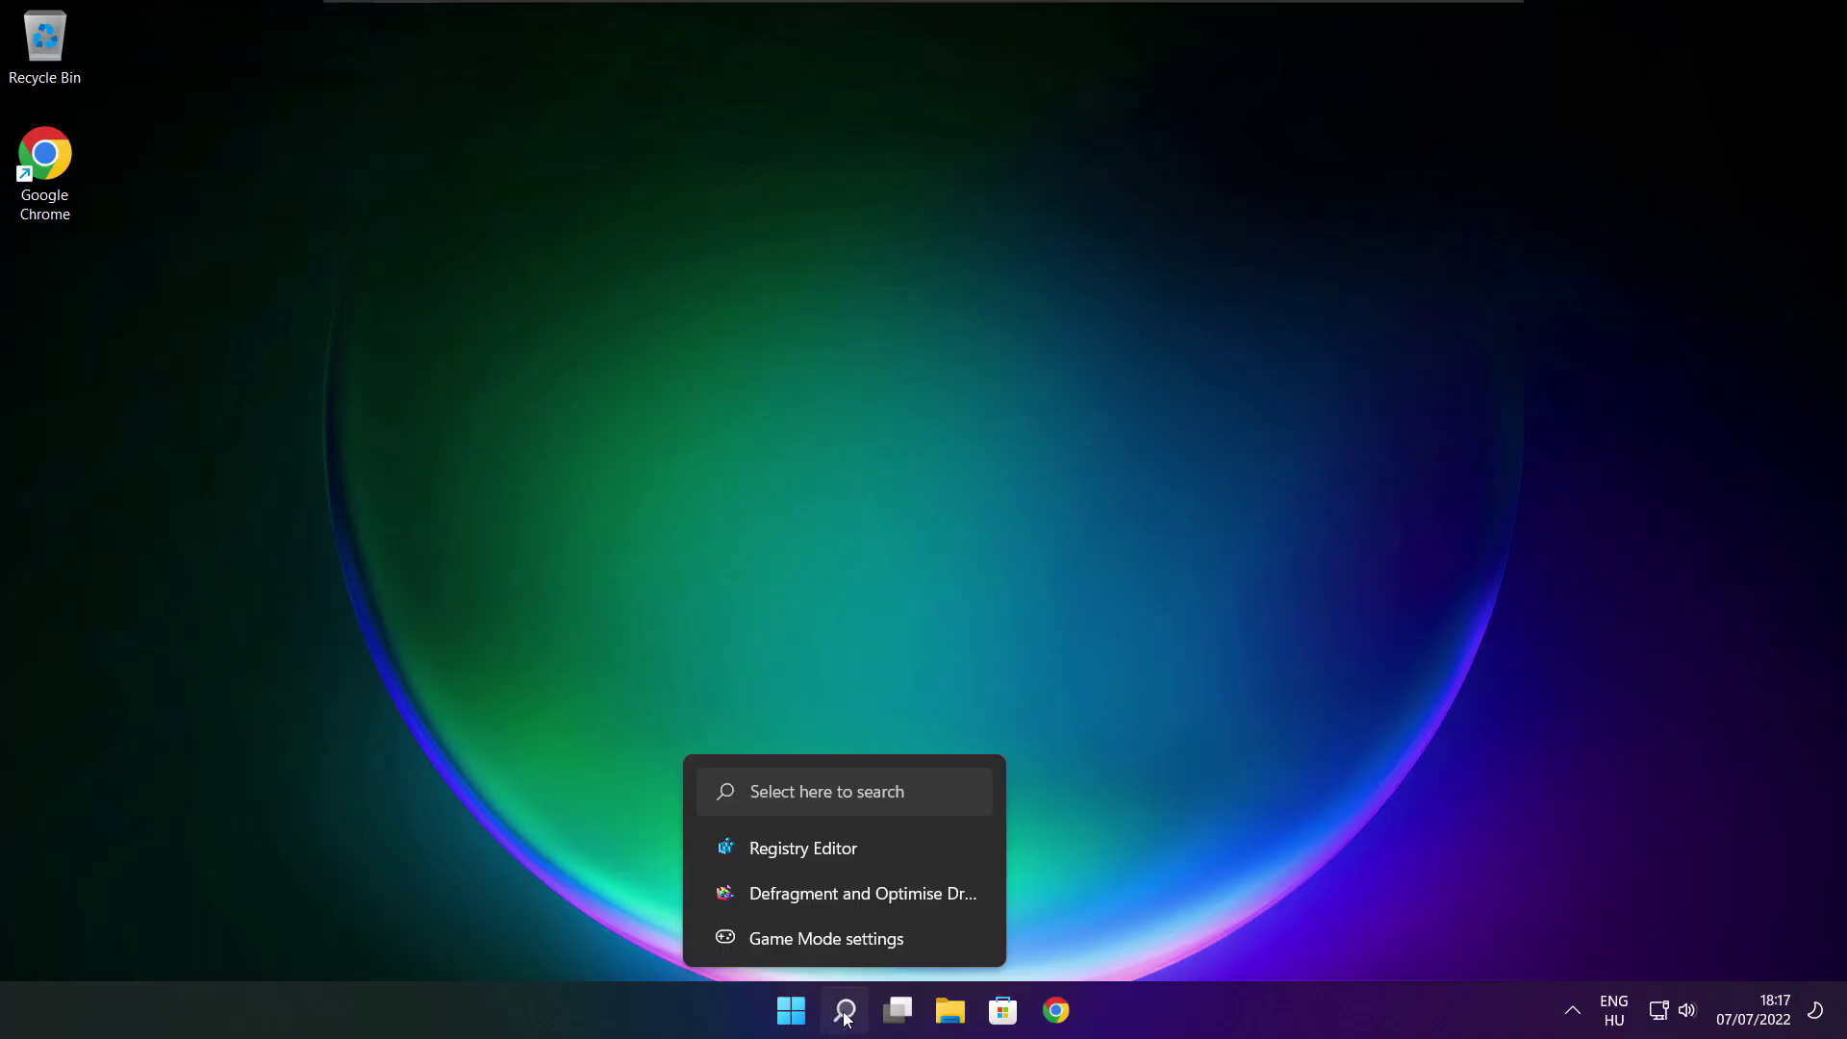
Find Windows Update via search and run a check, confirming the system is up to date.
click(846, 1010)
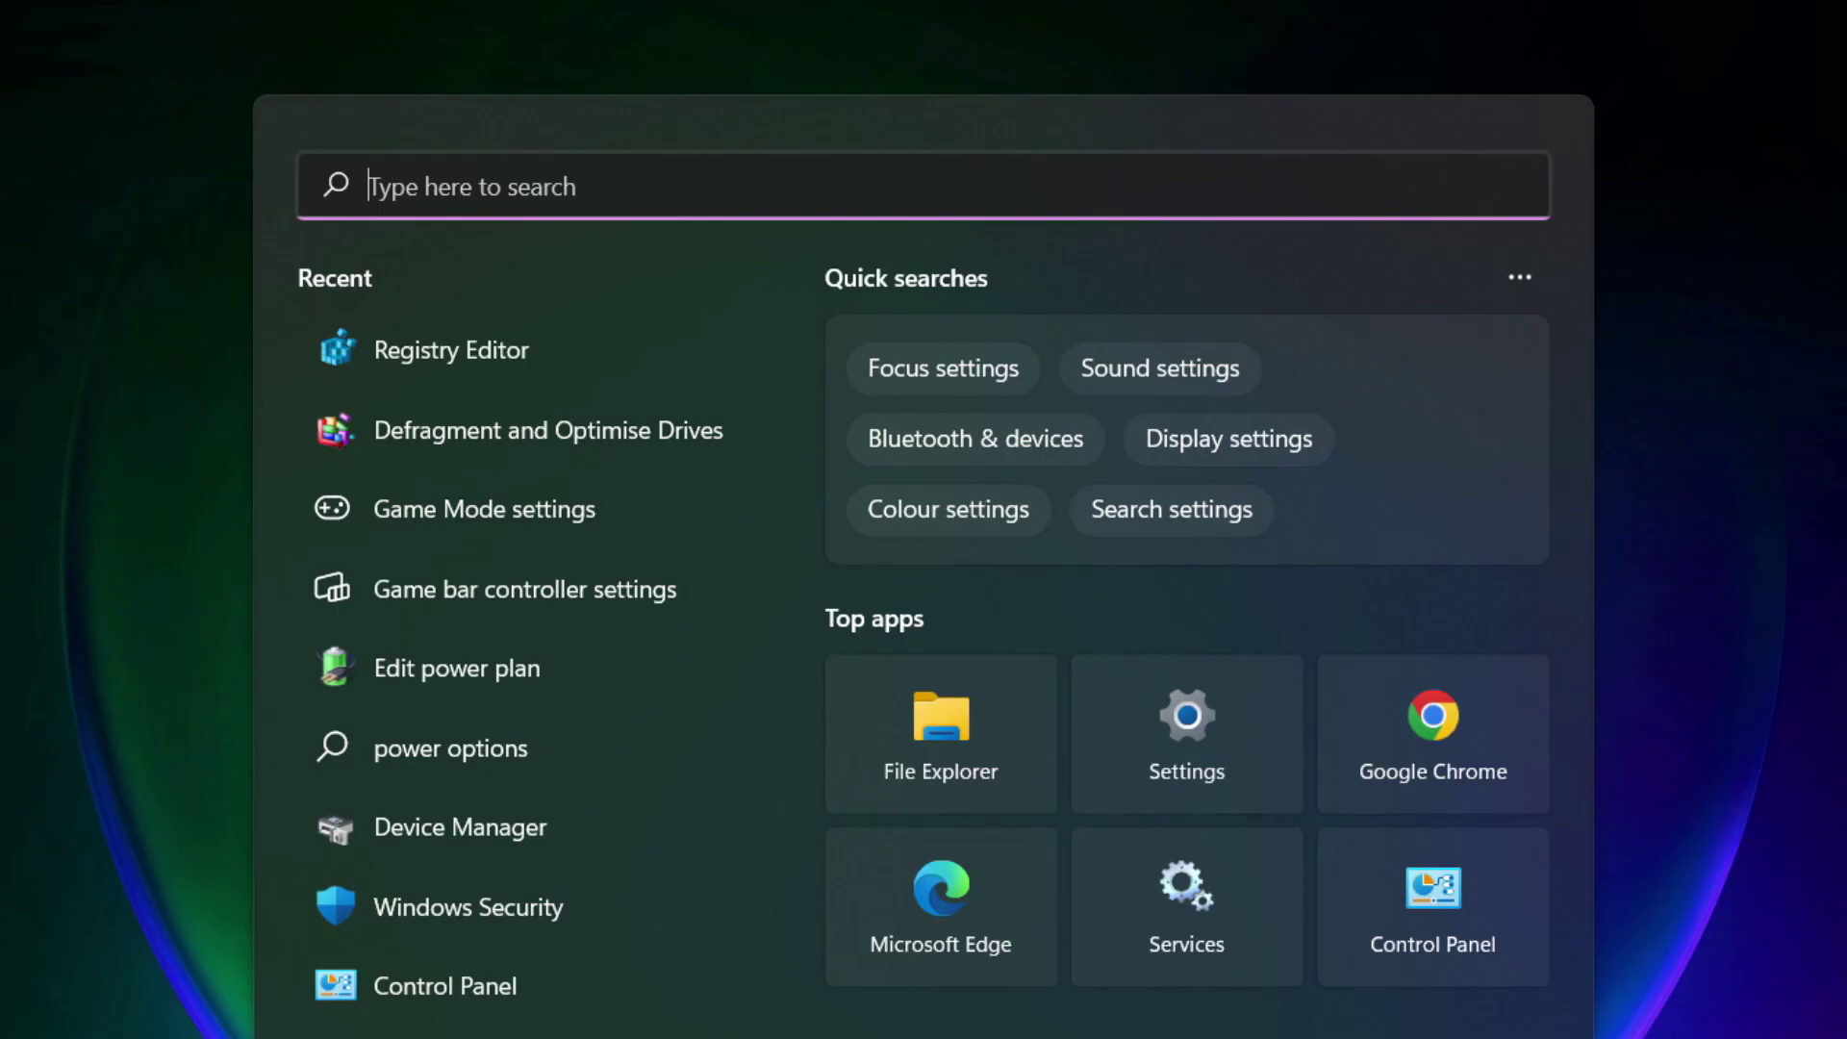
text(updates)
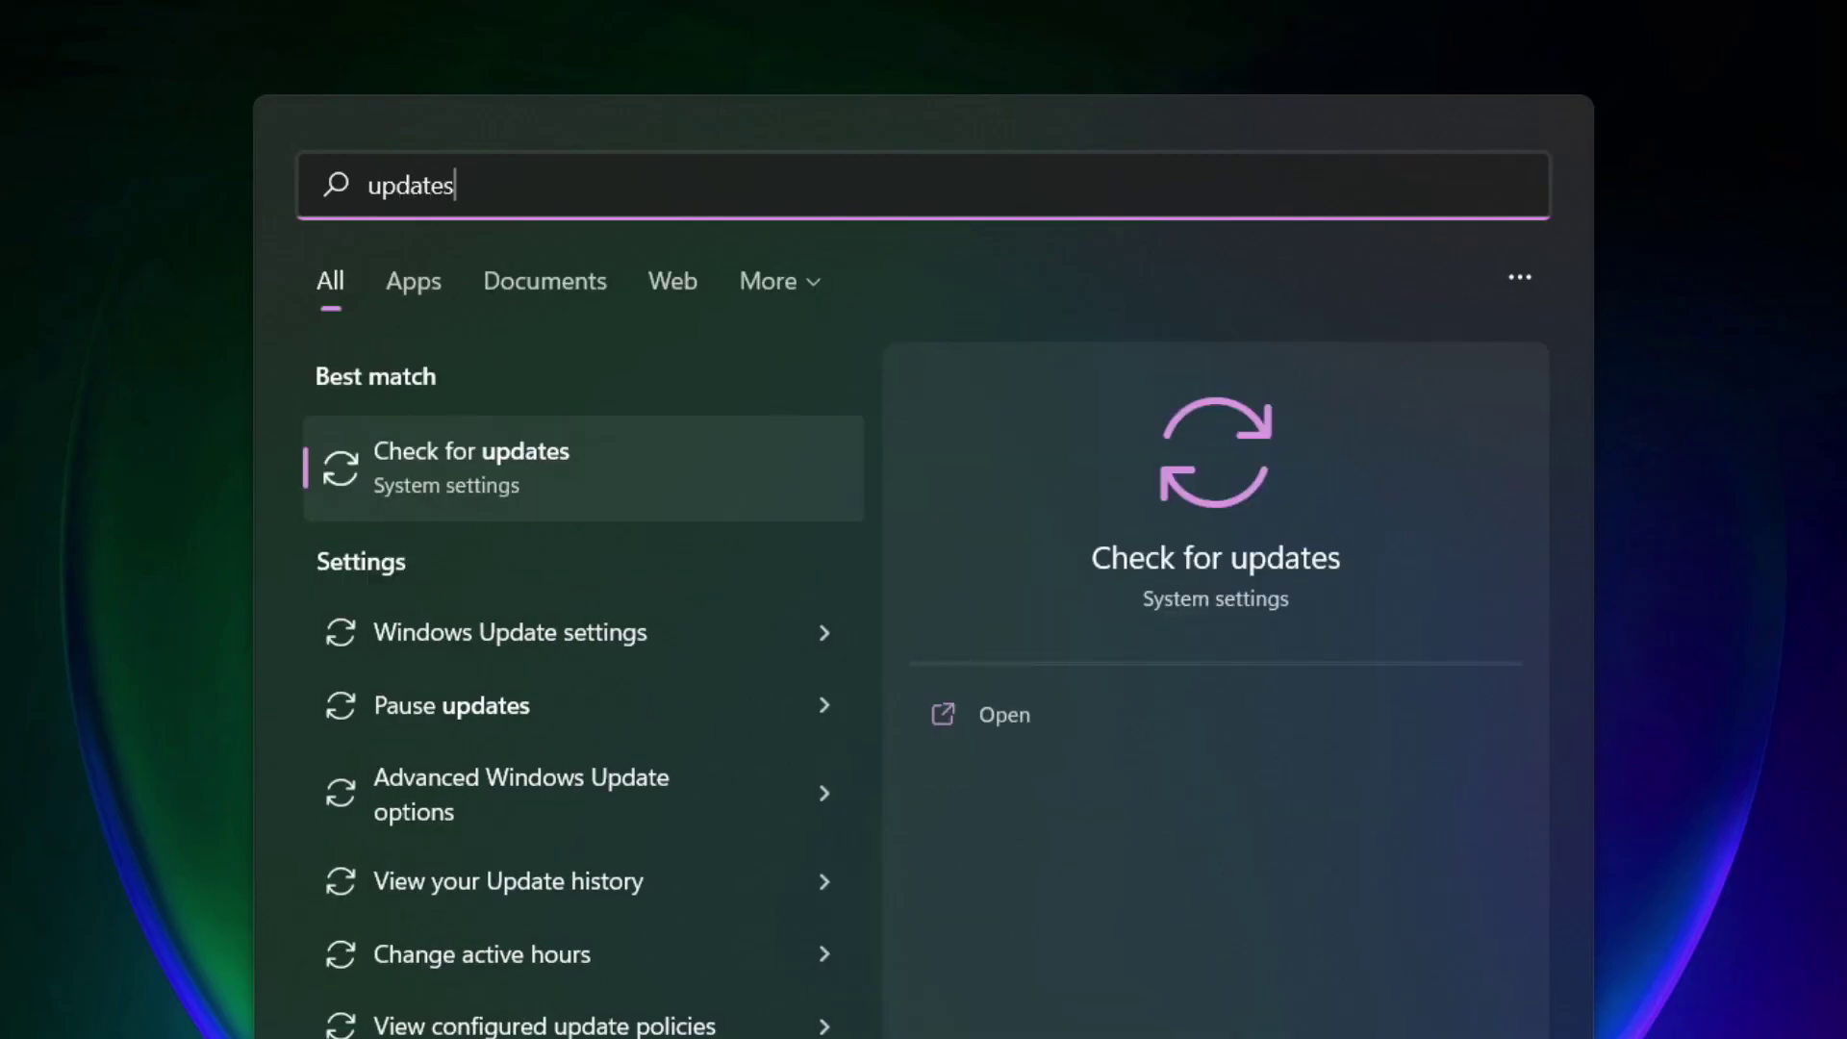
click(562, 485)
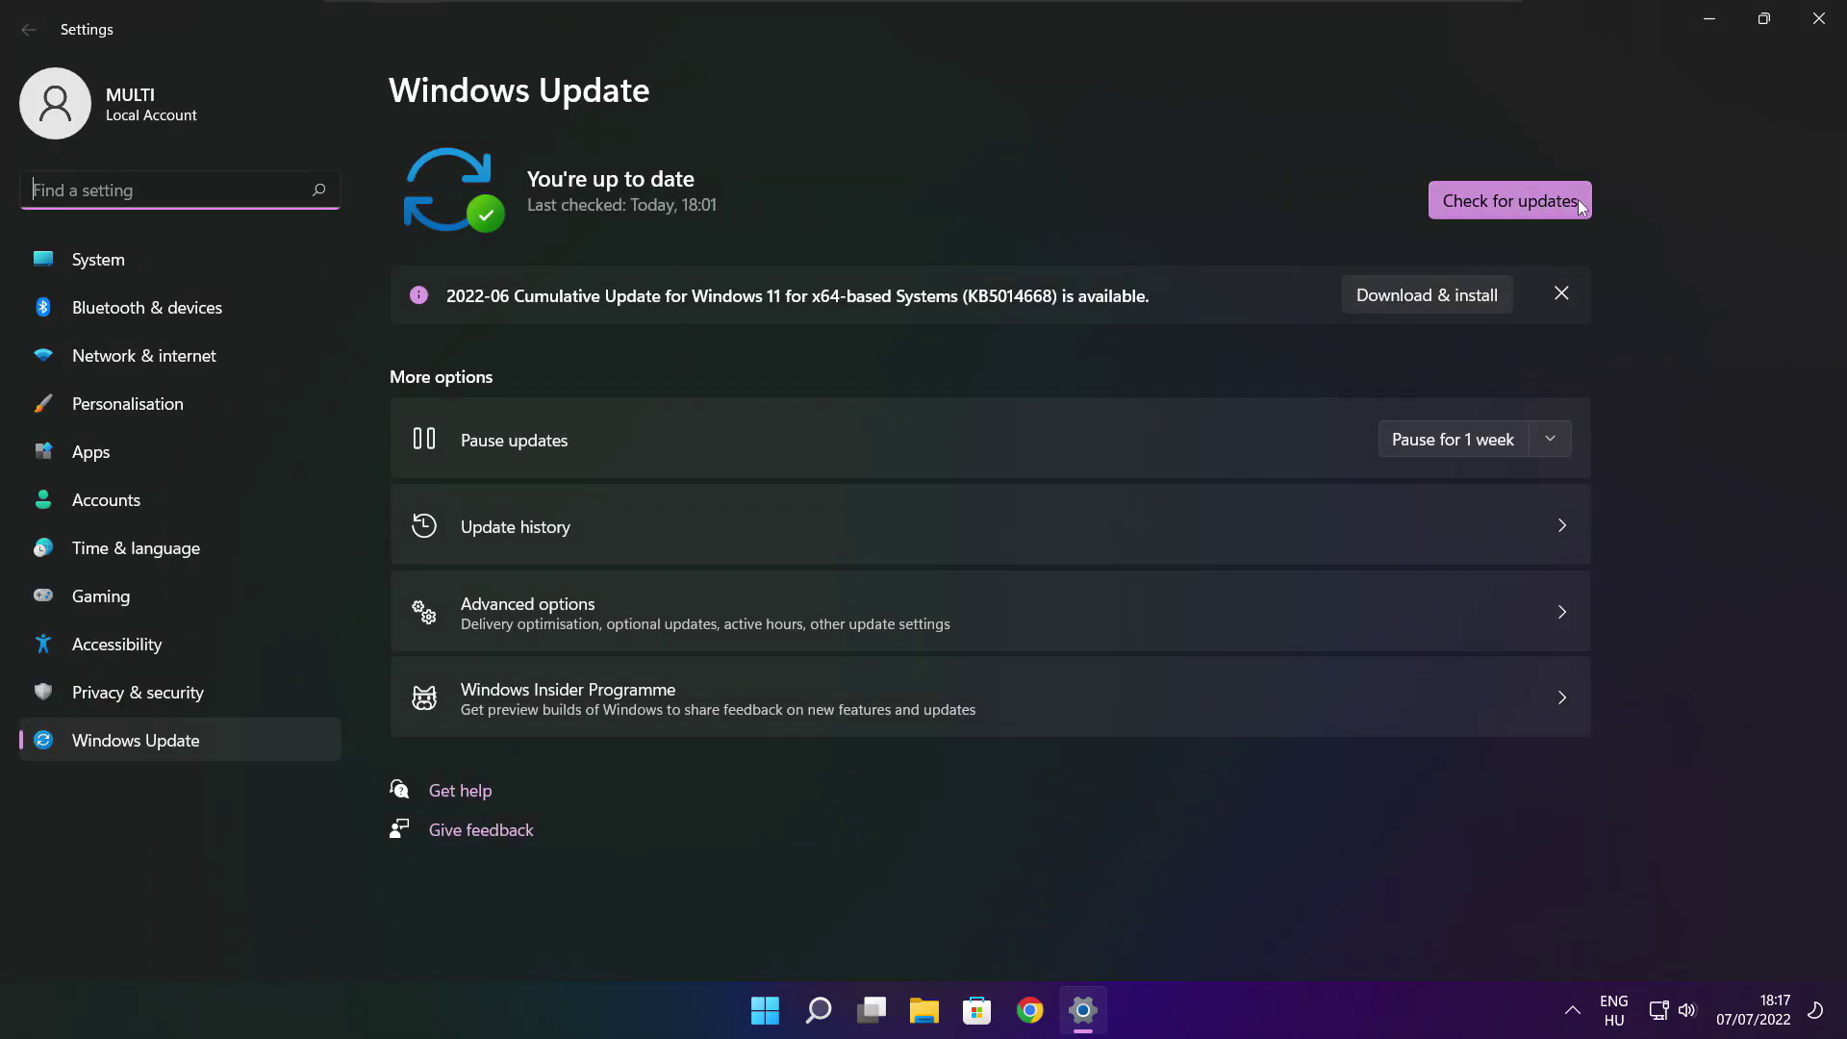
click(1509, 201)
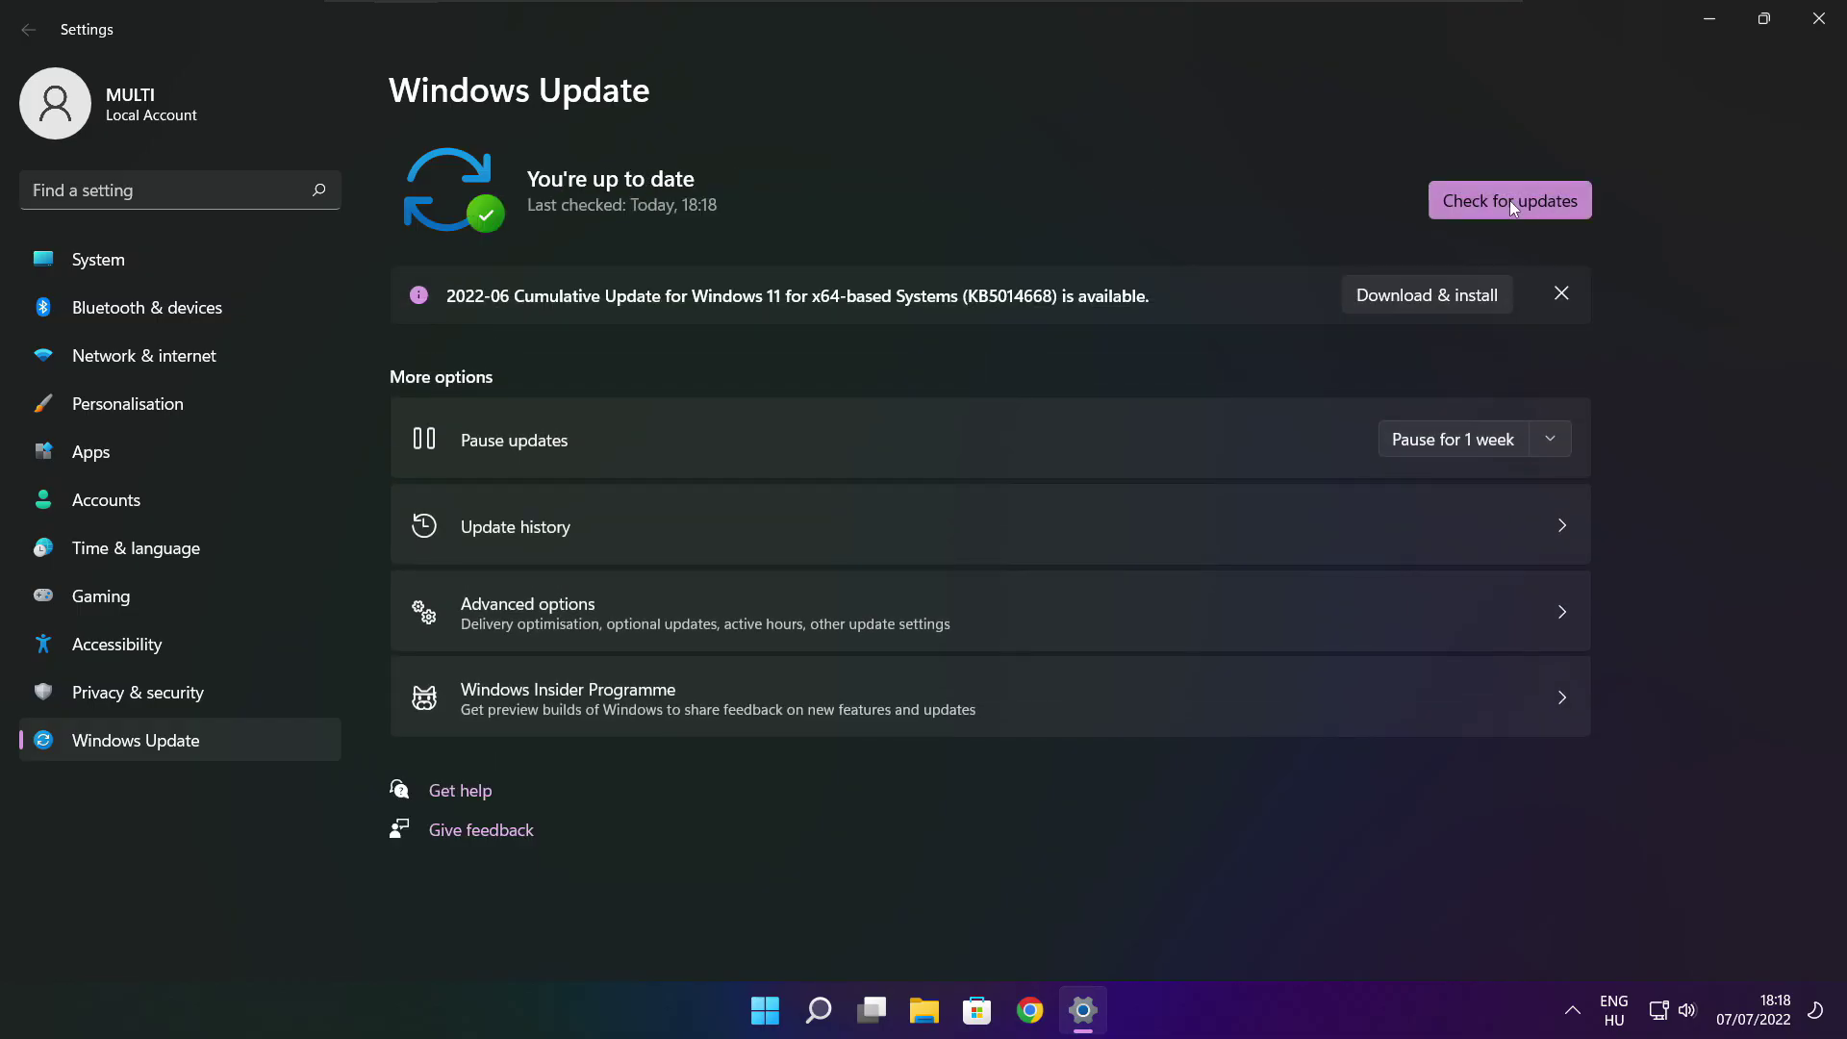
Close Settings and download dxwebsetup.exe from Microsoft's DirectX End-User Runtime page in Chrome.
click(1817, 29)
mouse_move(1058, 1011)
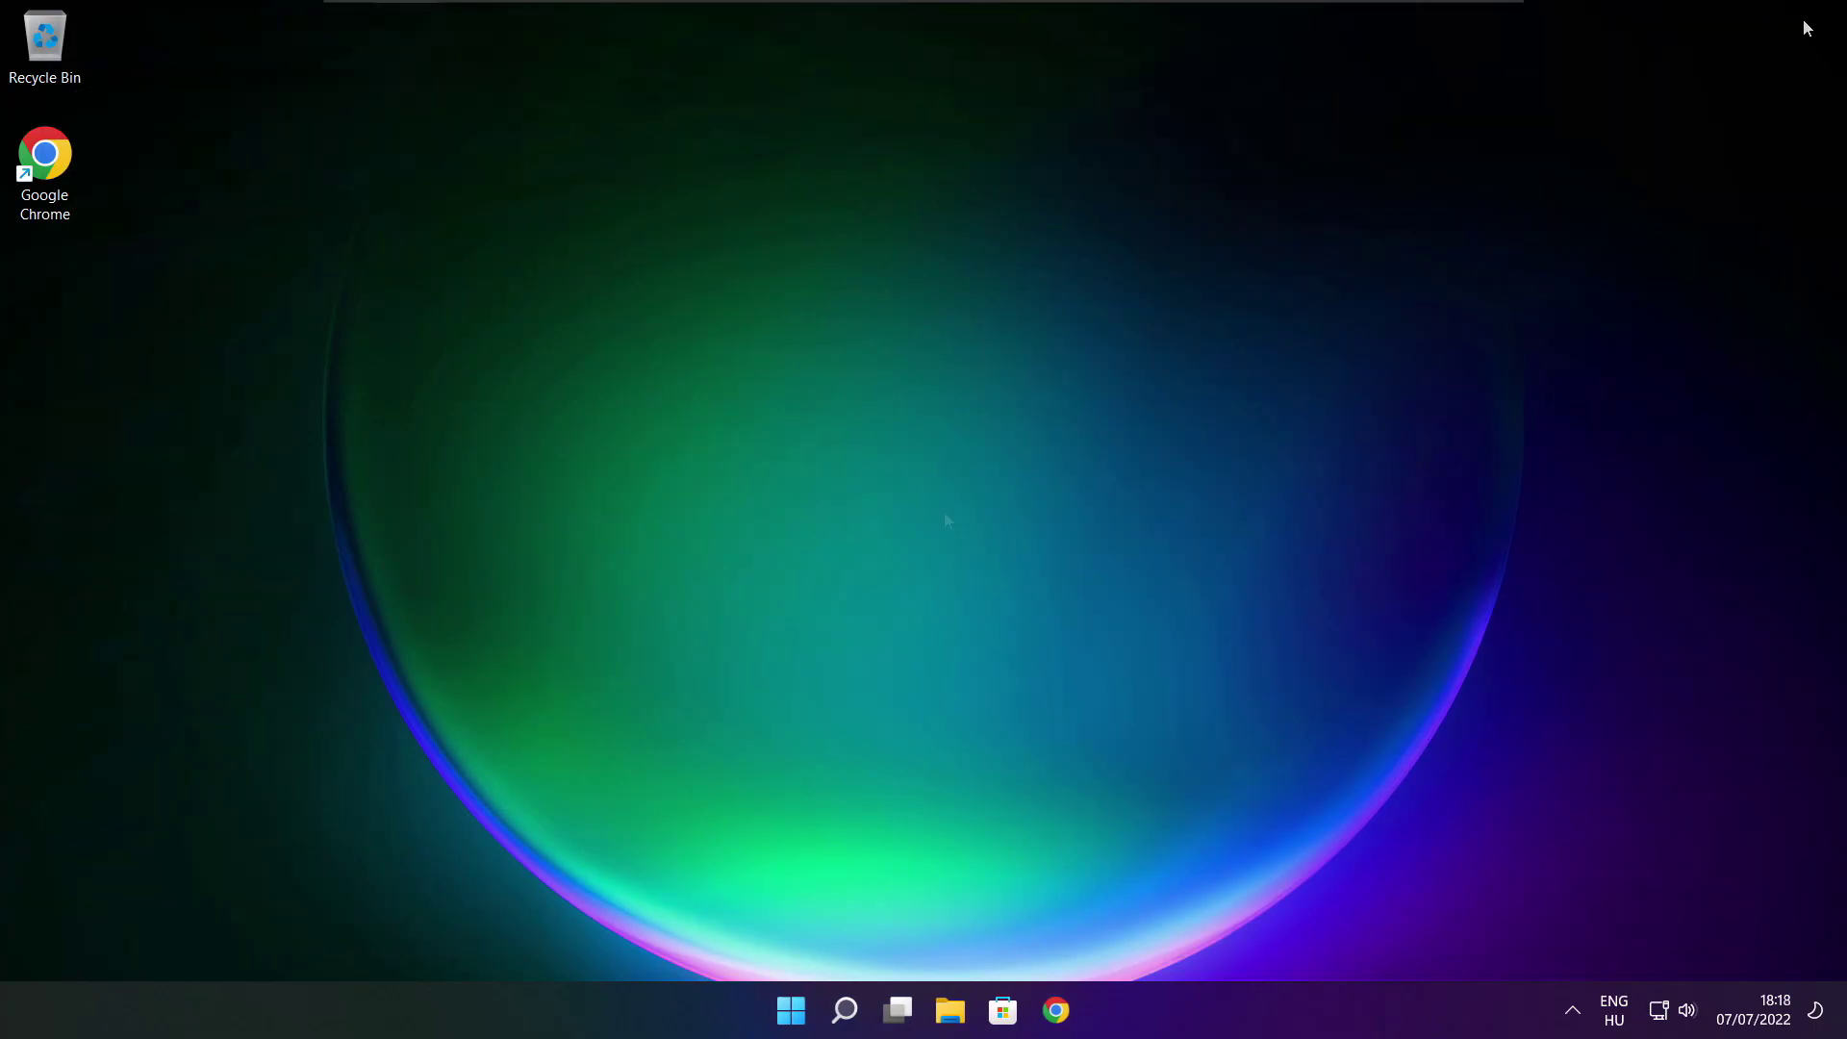
click(1057, 1013)
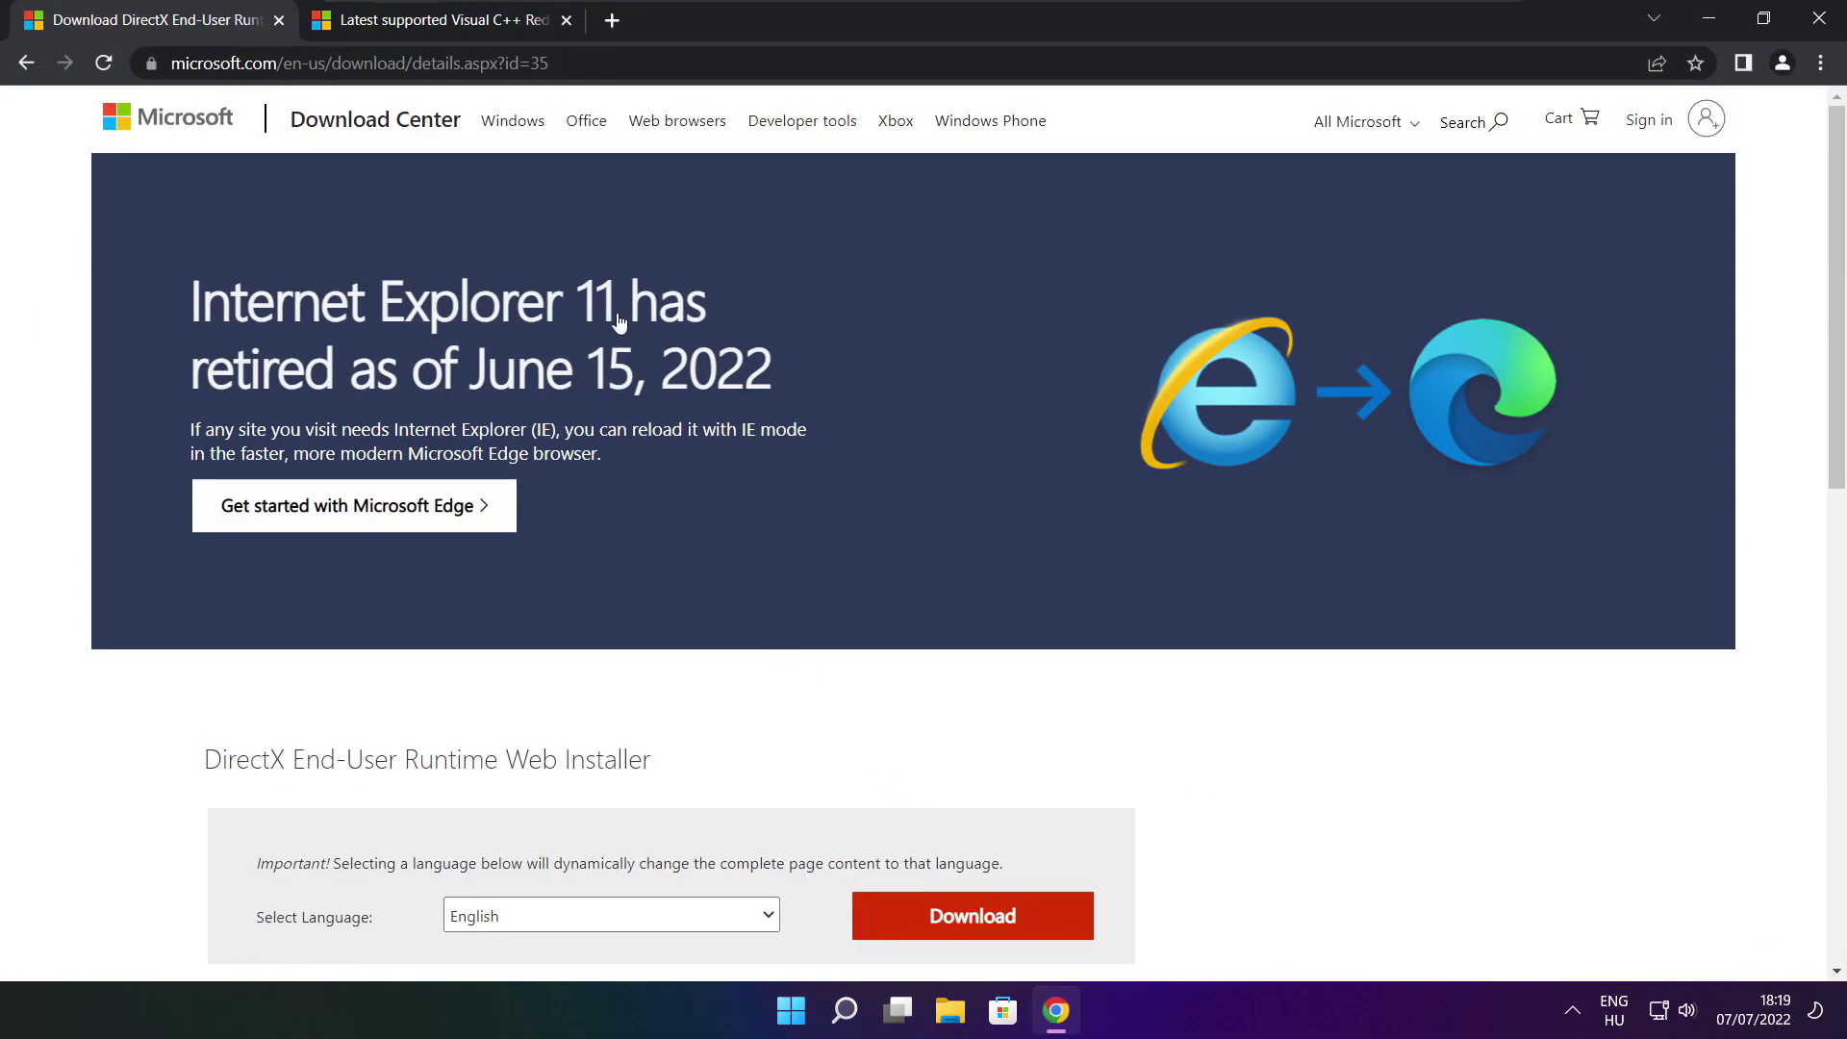
drag(563, 64, 172, 63)
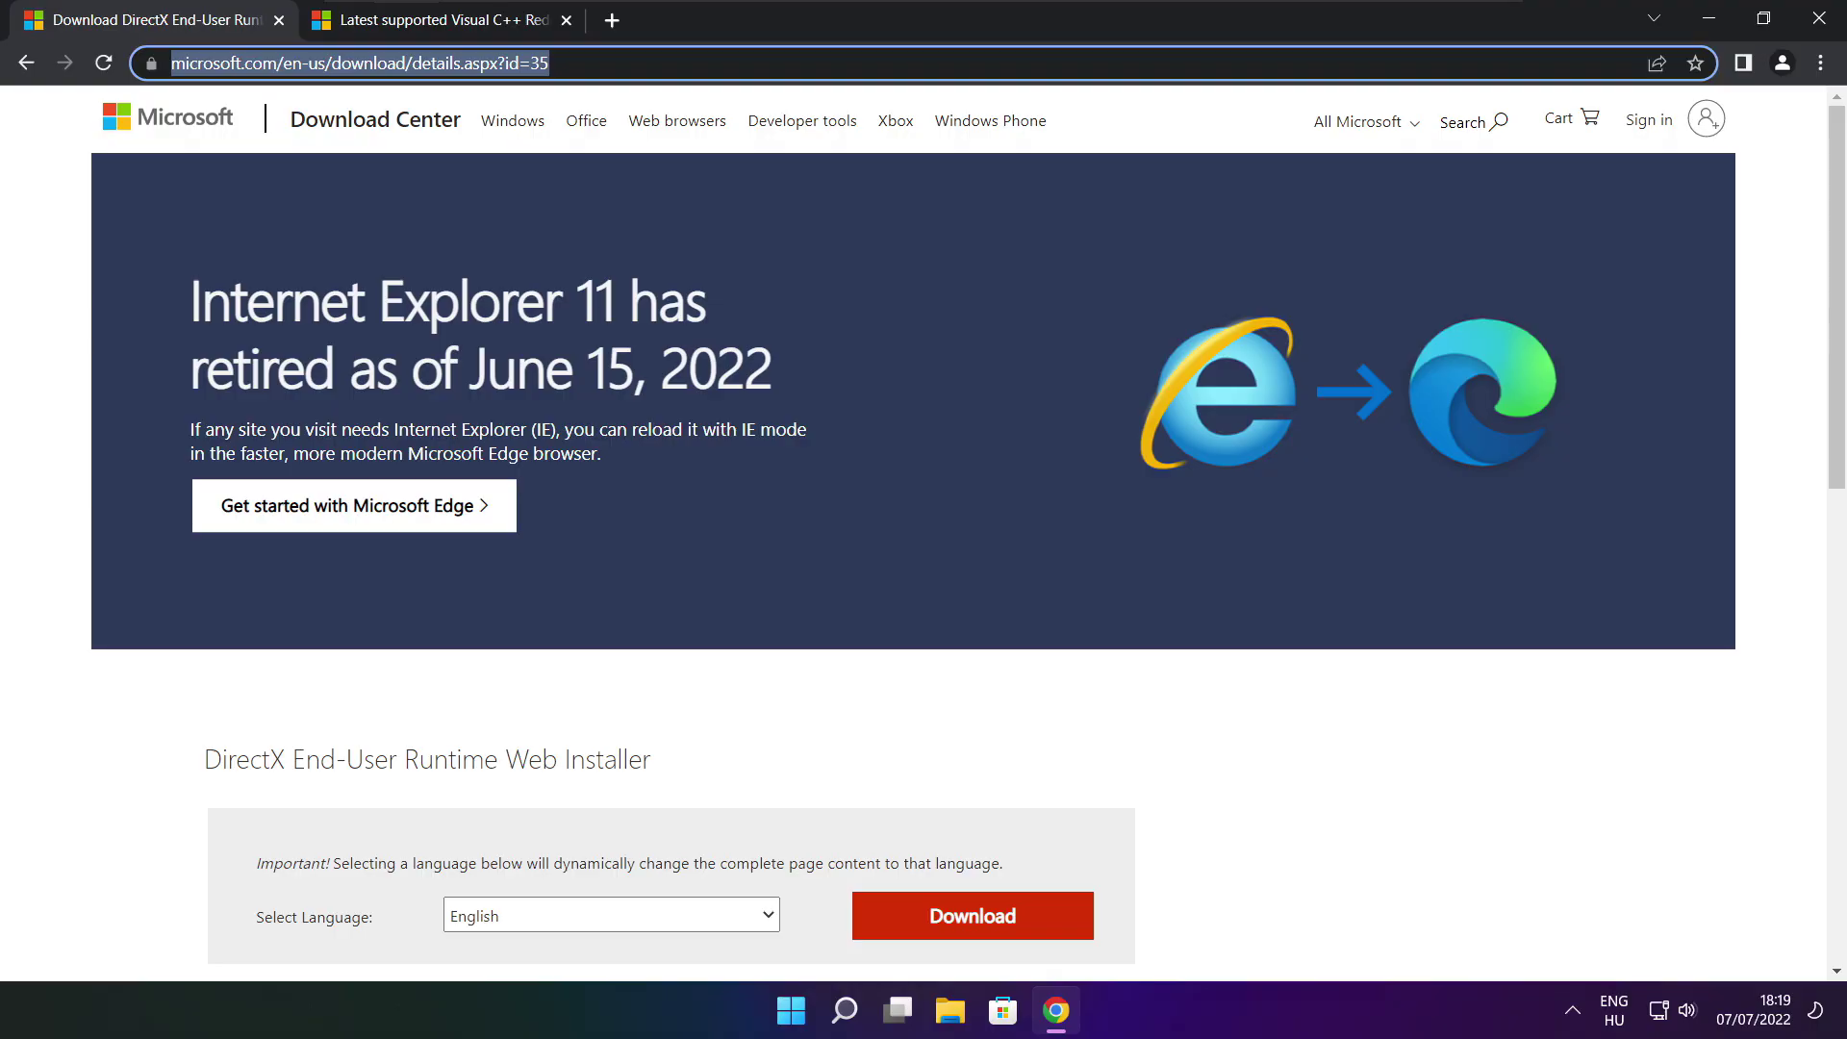
key(Right)
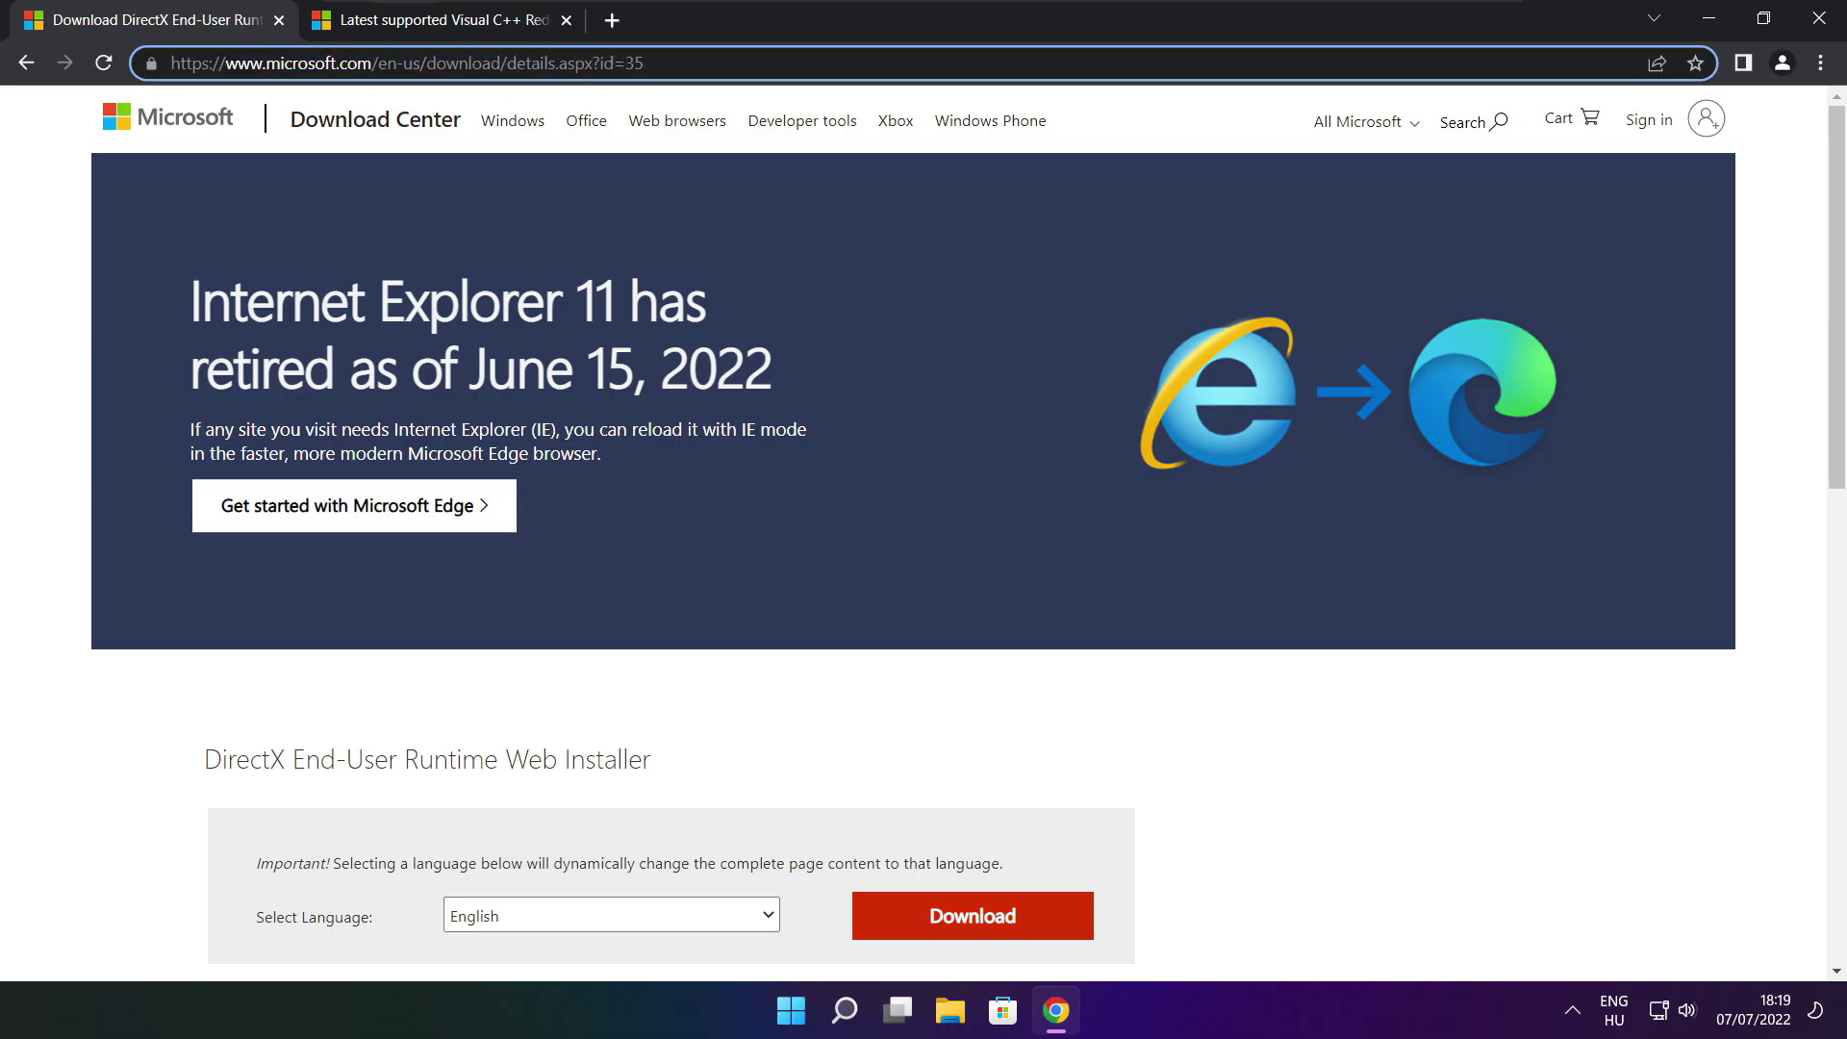
click(664, 701)
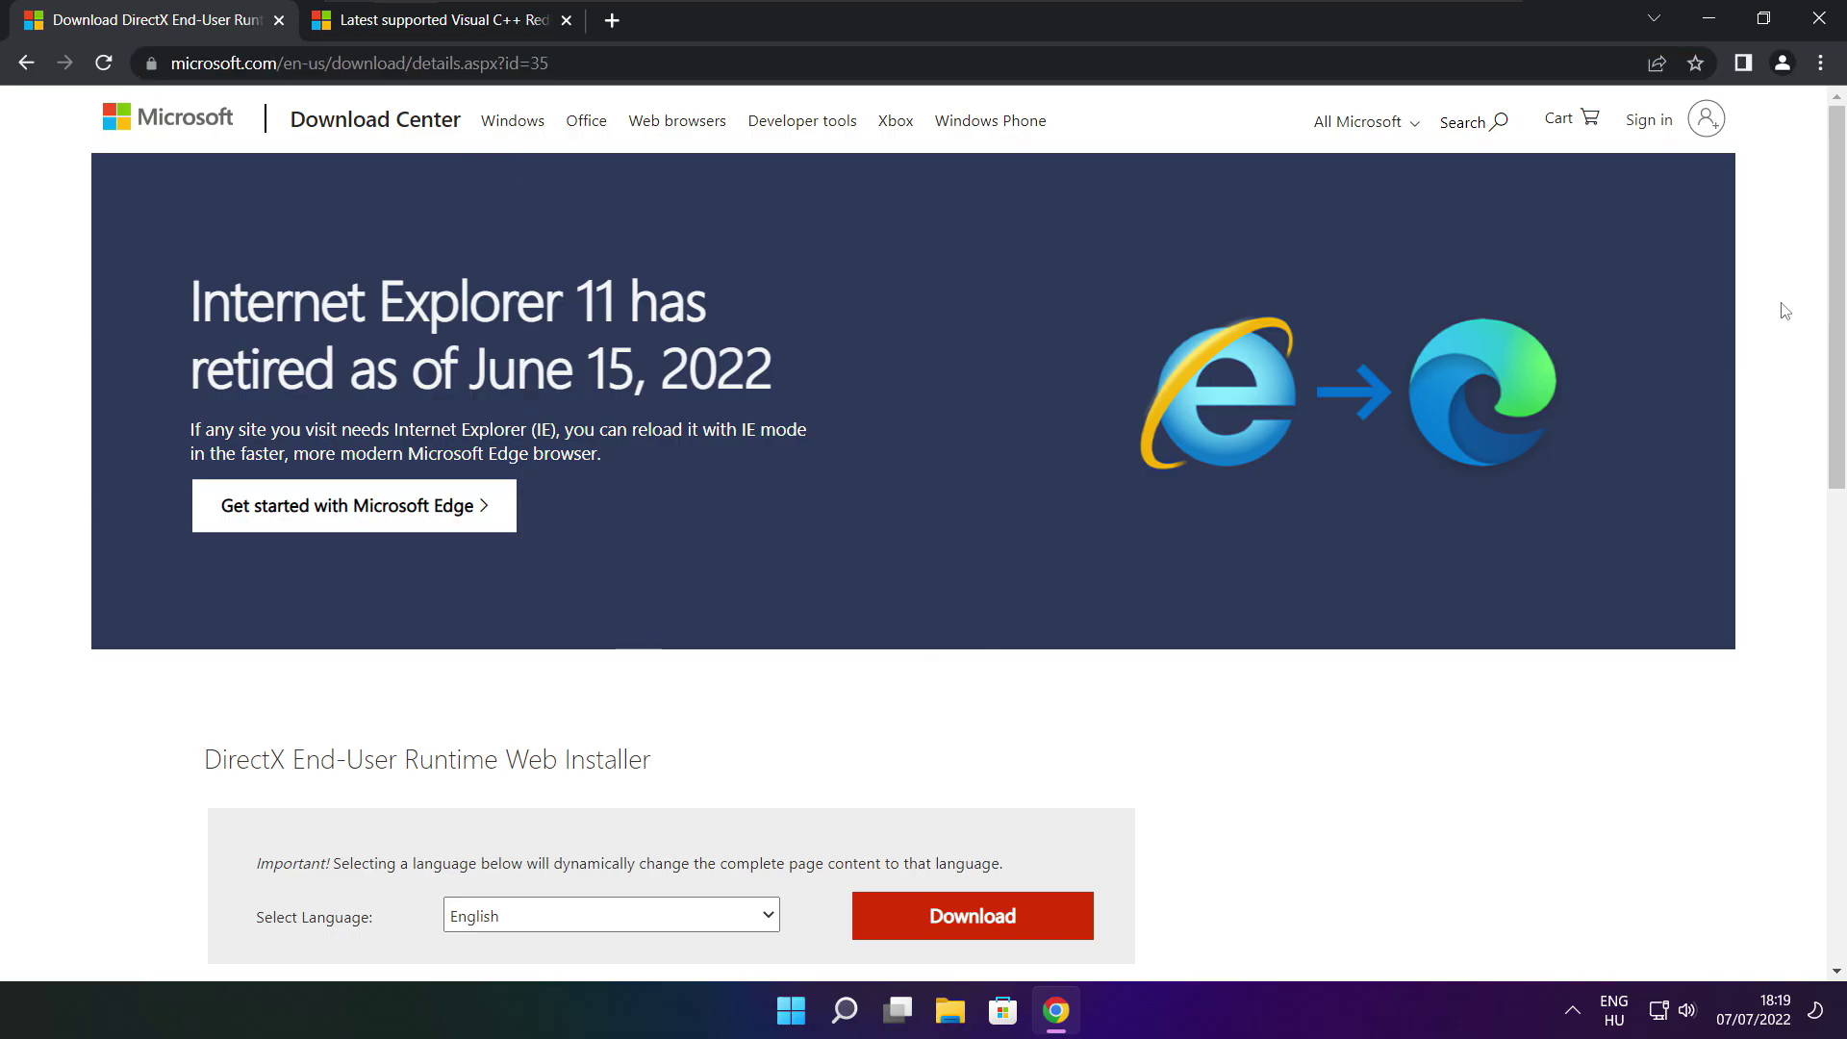
scroll(679, 411, down, 3)
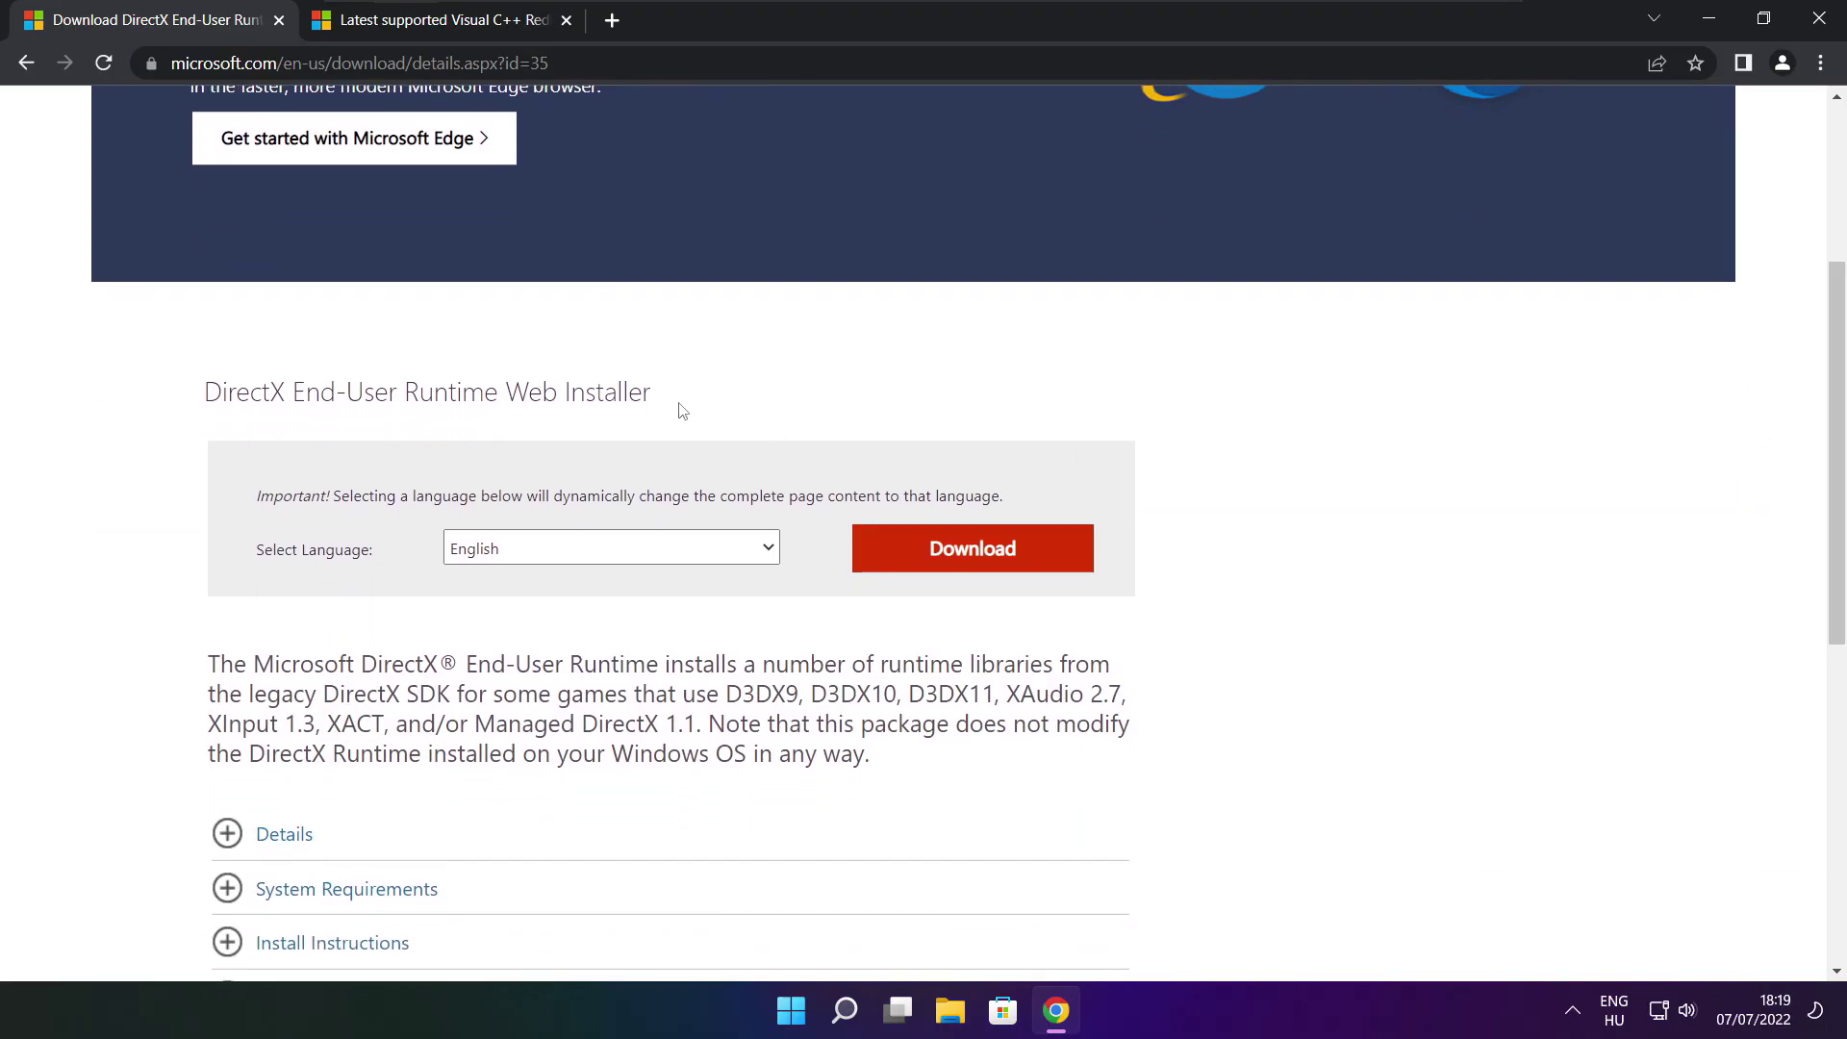
drag(679, 412, 787, 410)
click(977, 553)
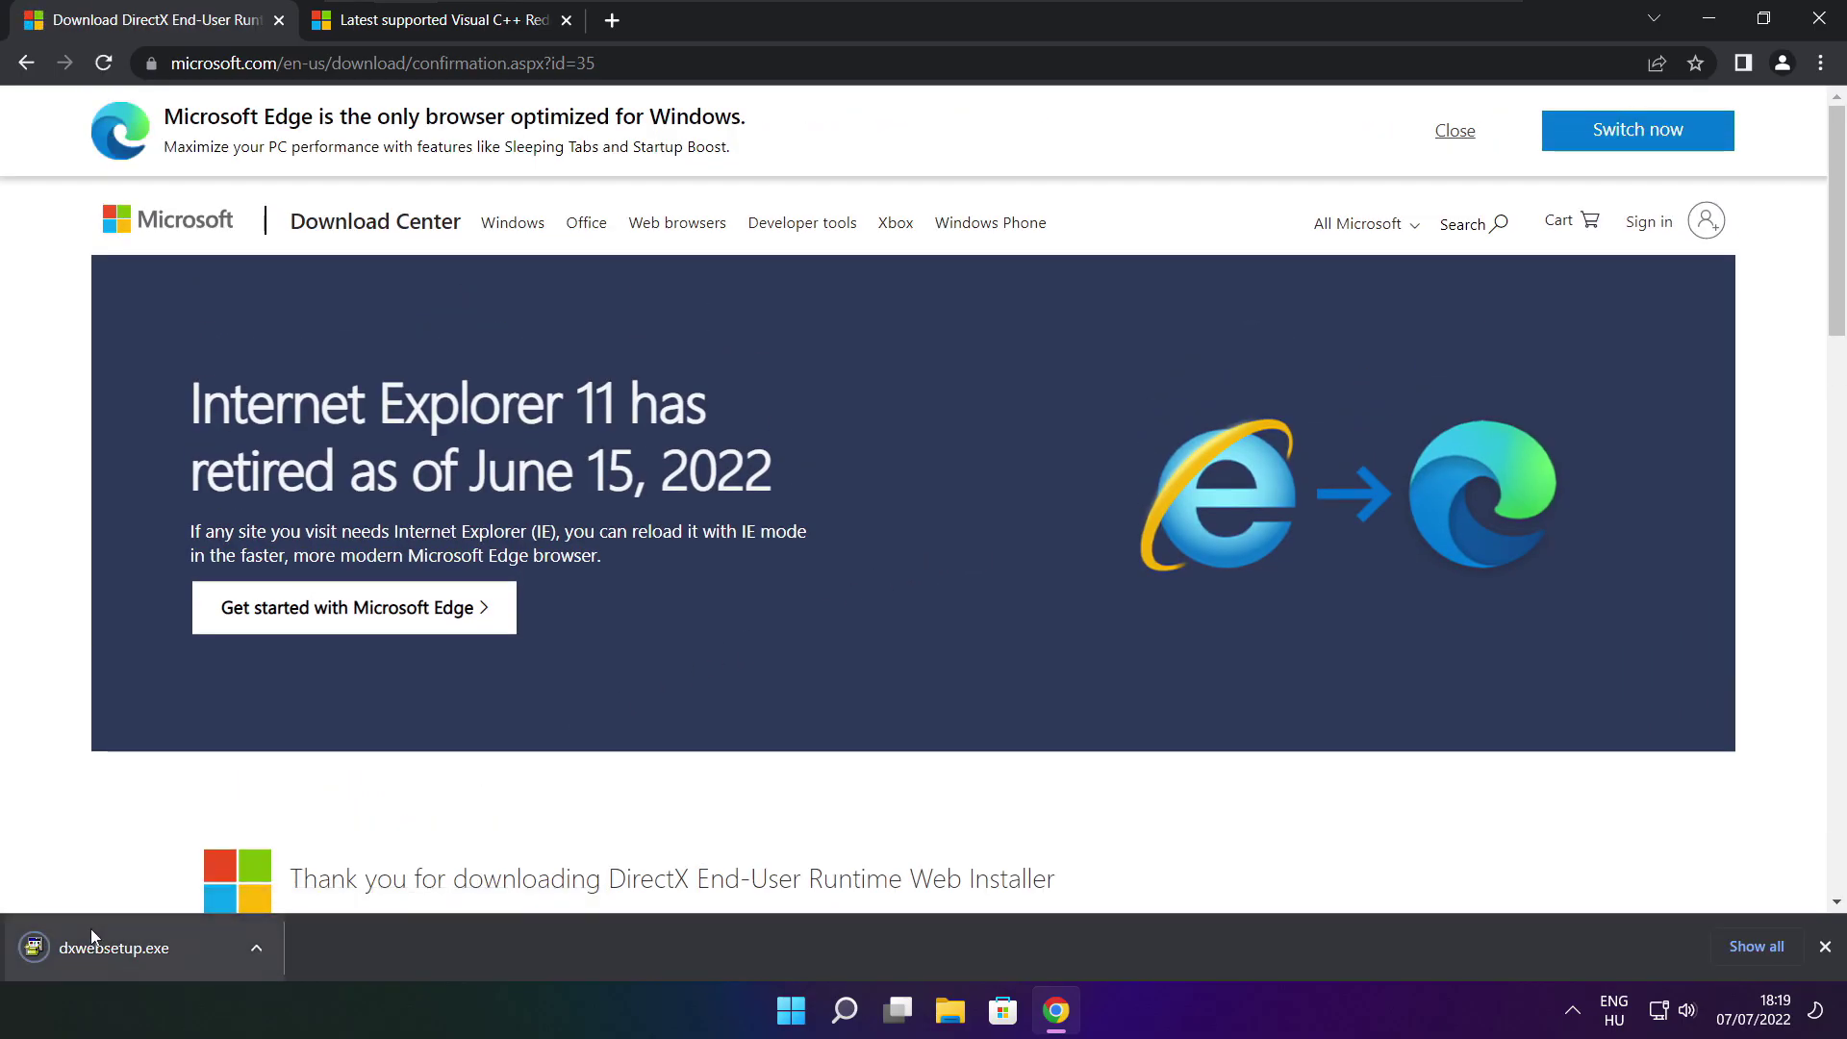
Run dxwebsetup.exe, accept the license, skip the Bing Bar offer, and install through to Finish.
click(174, 949)
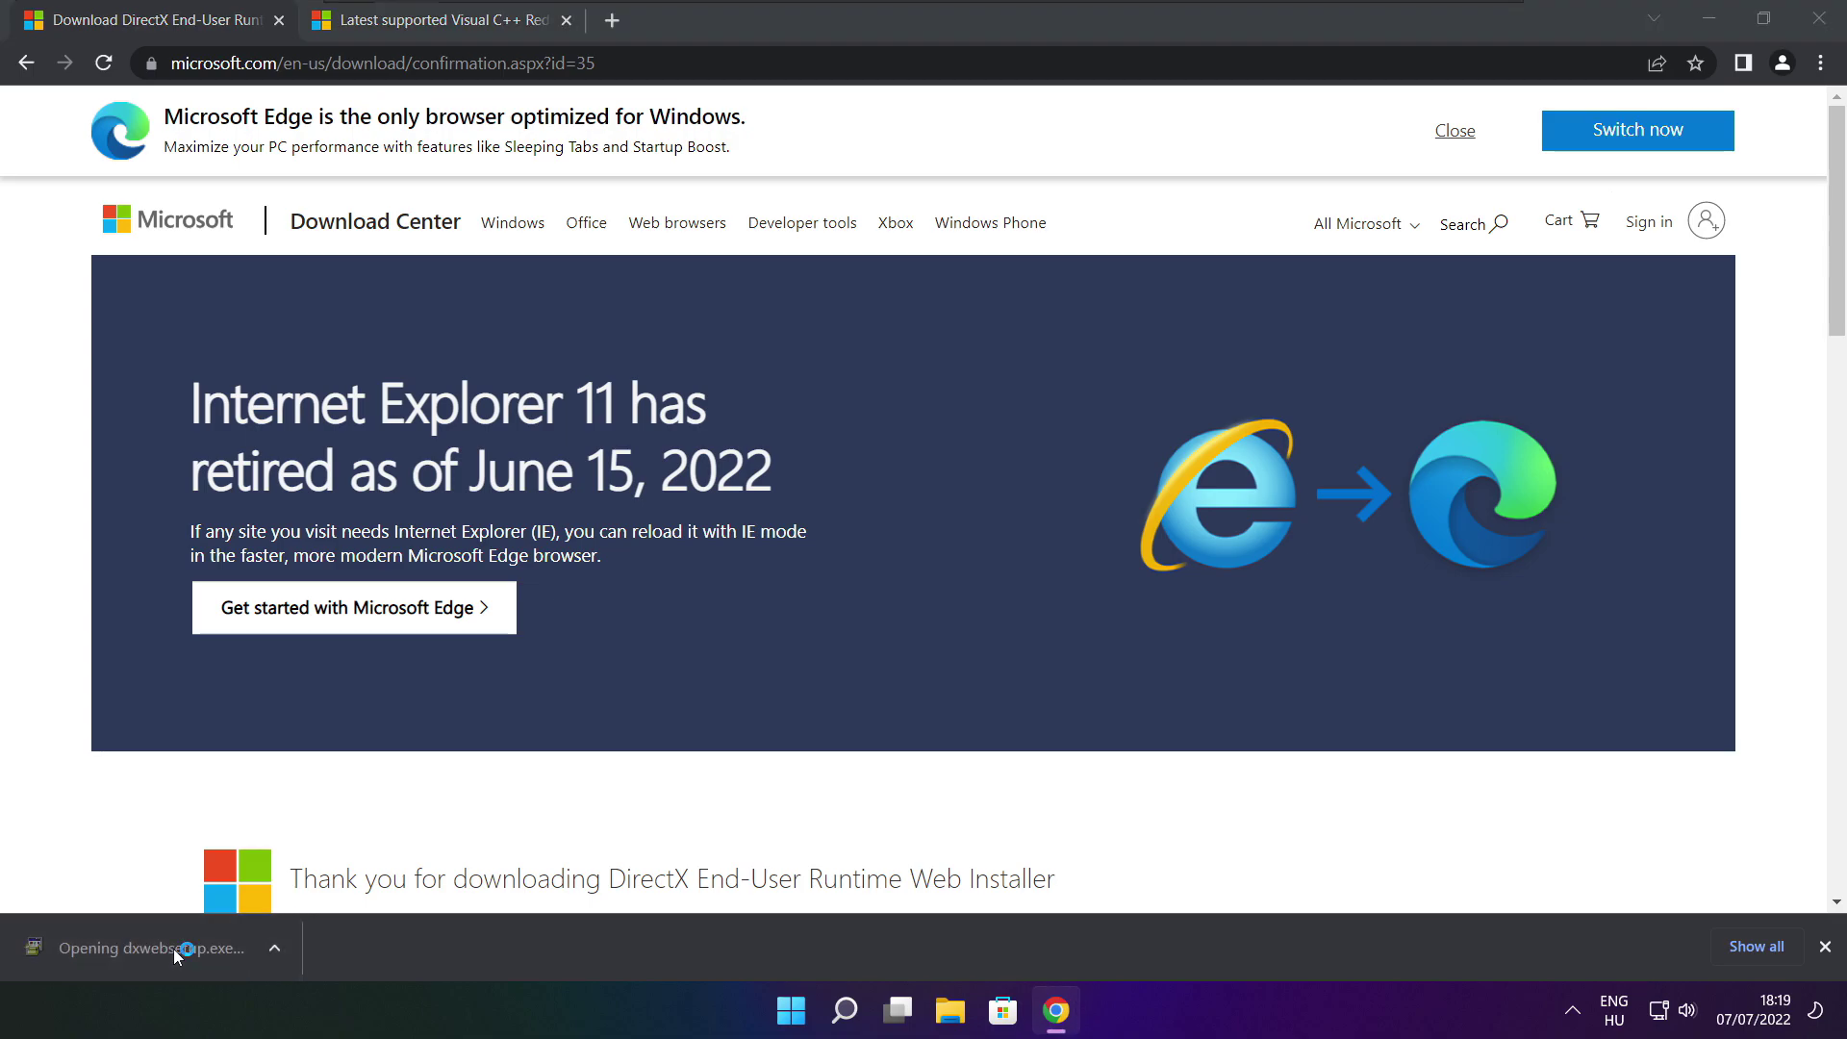
drag(390, 153, 879, 278)
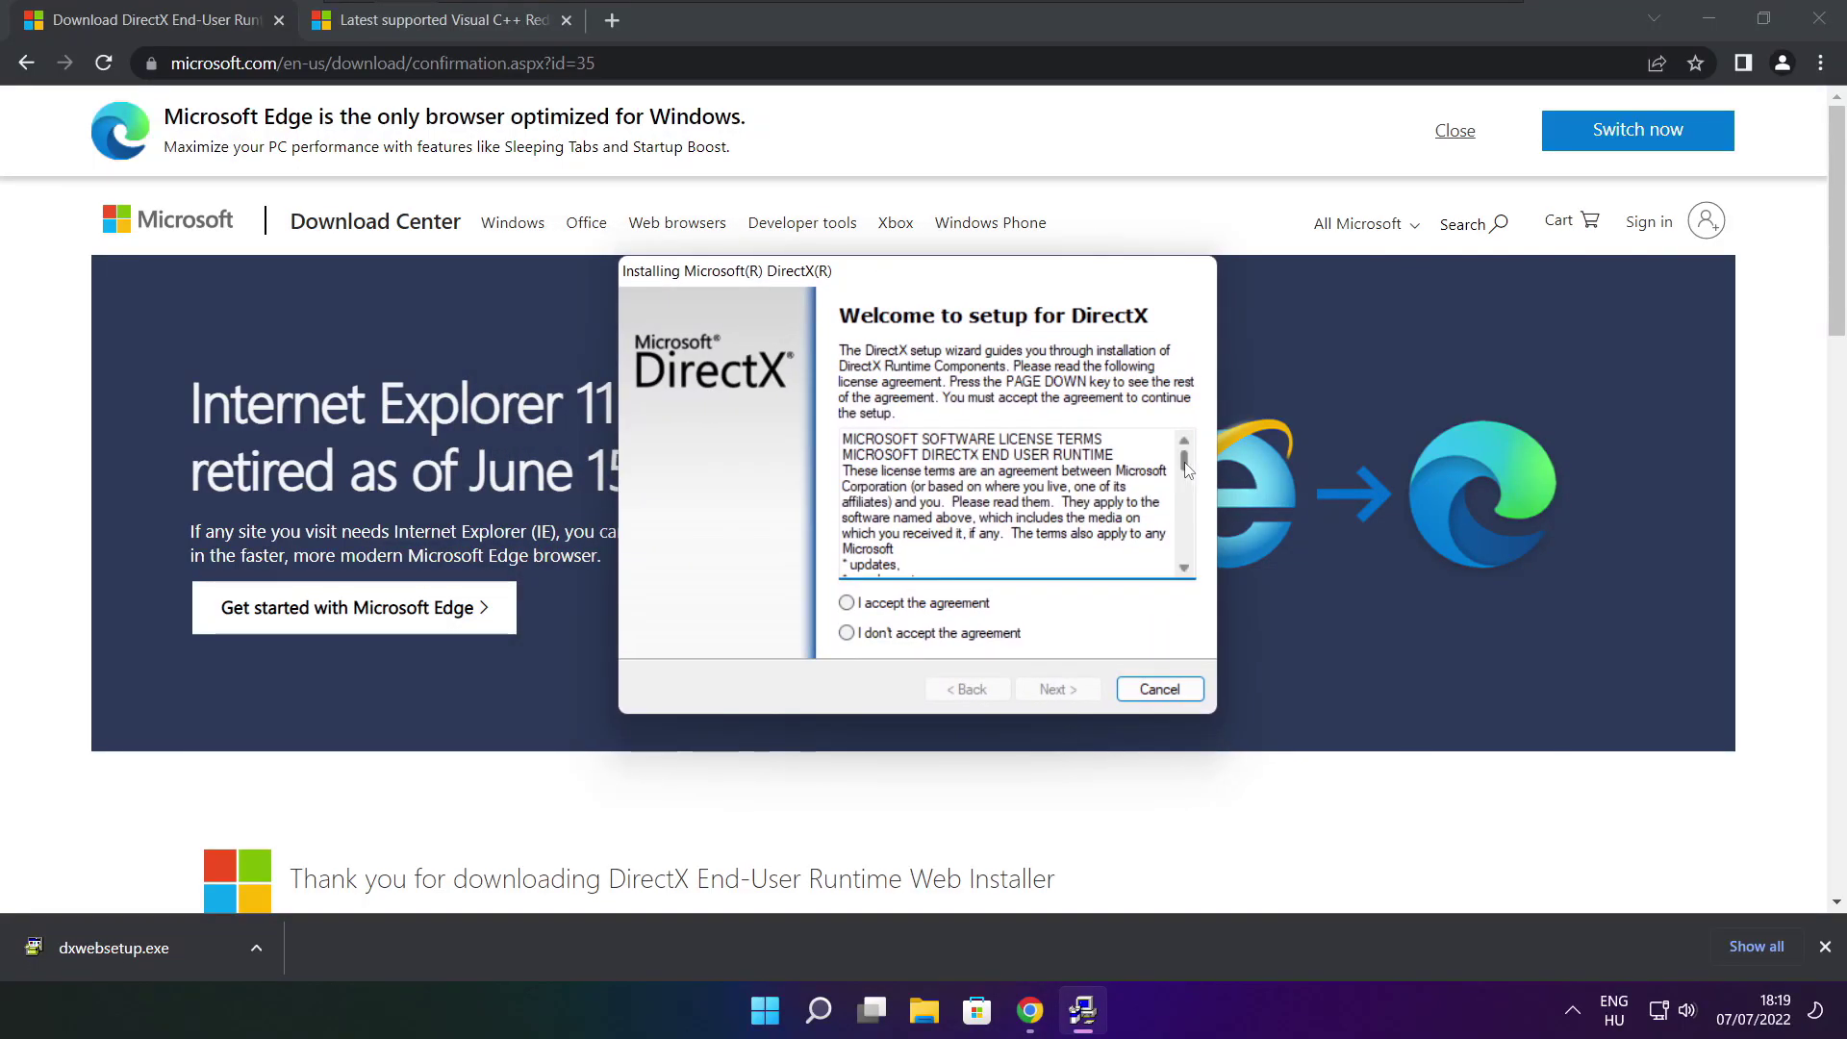
drag(1185, 463, 1183, 548)
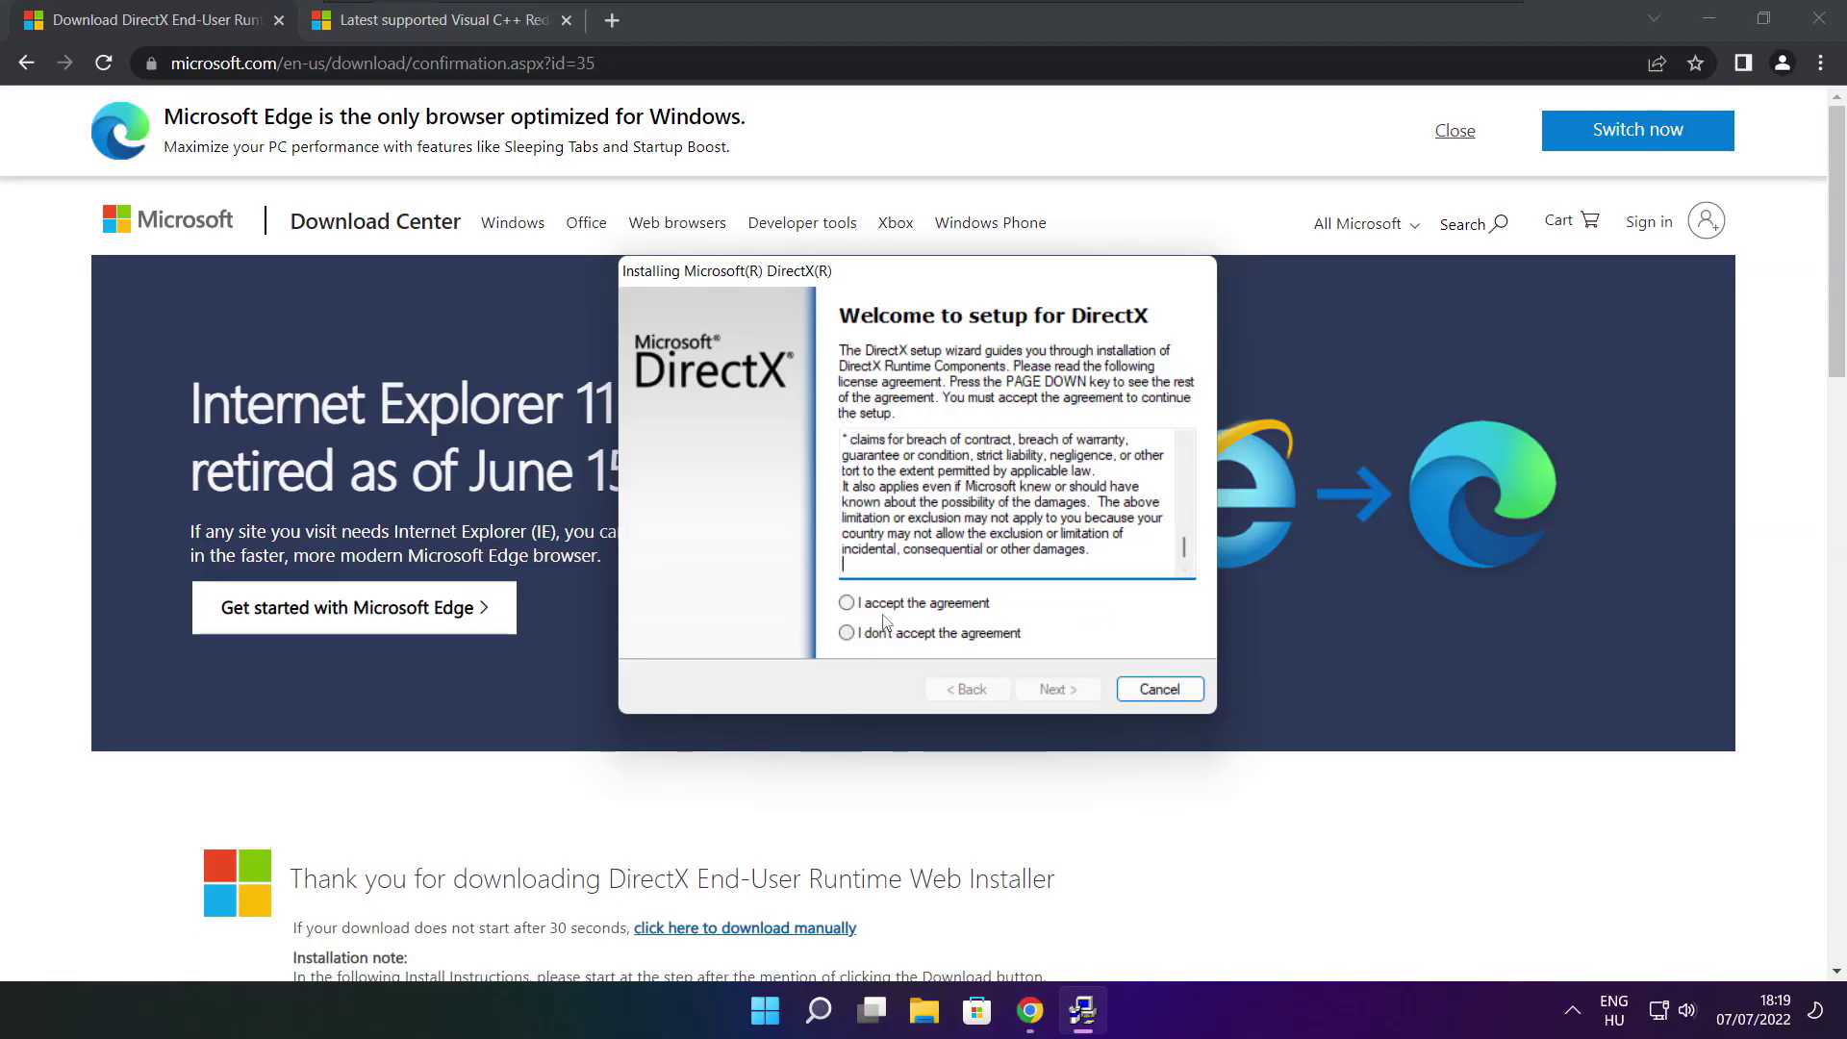
click(851, 603)
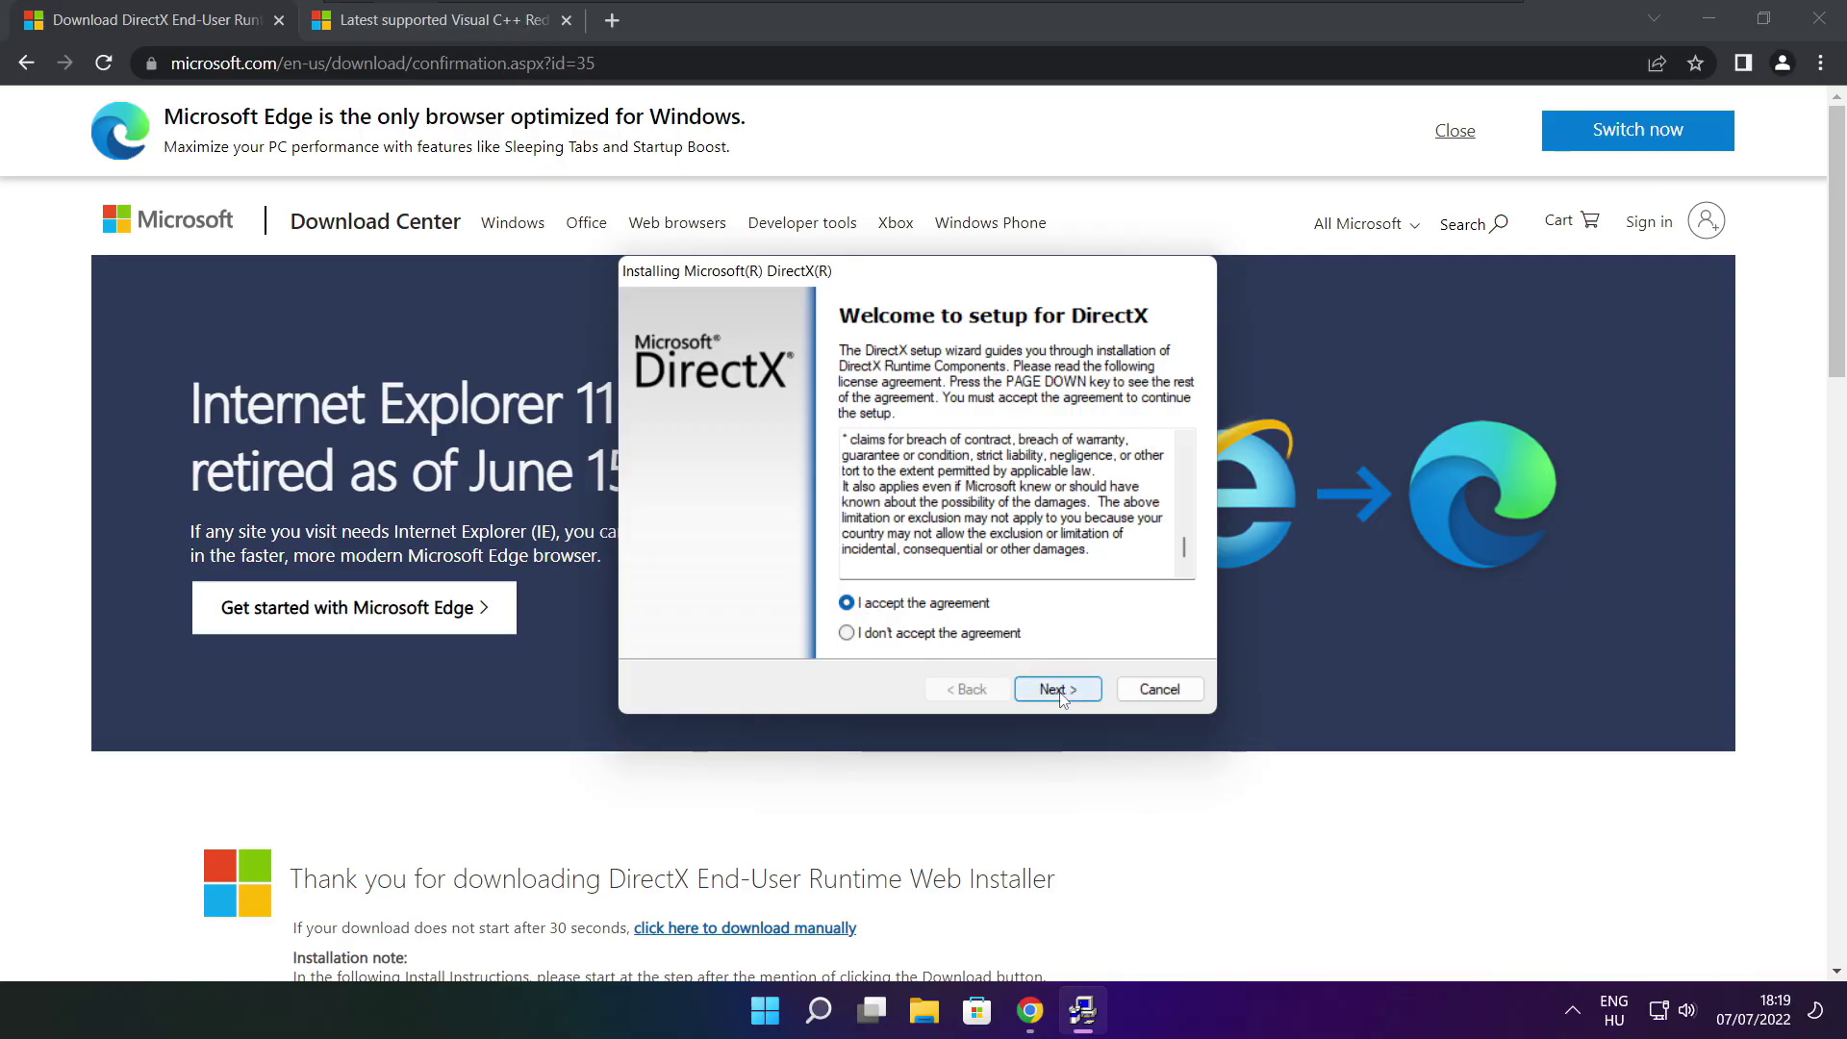
click(1065, 695)
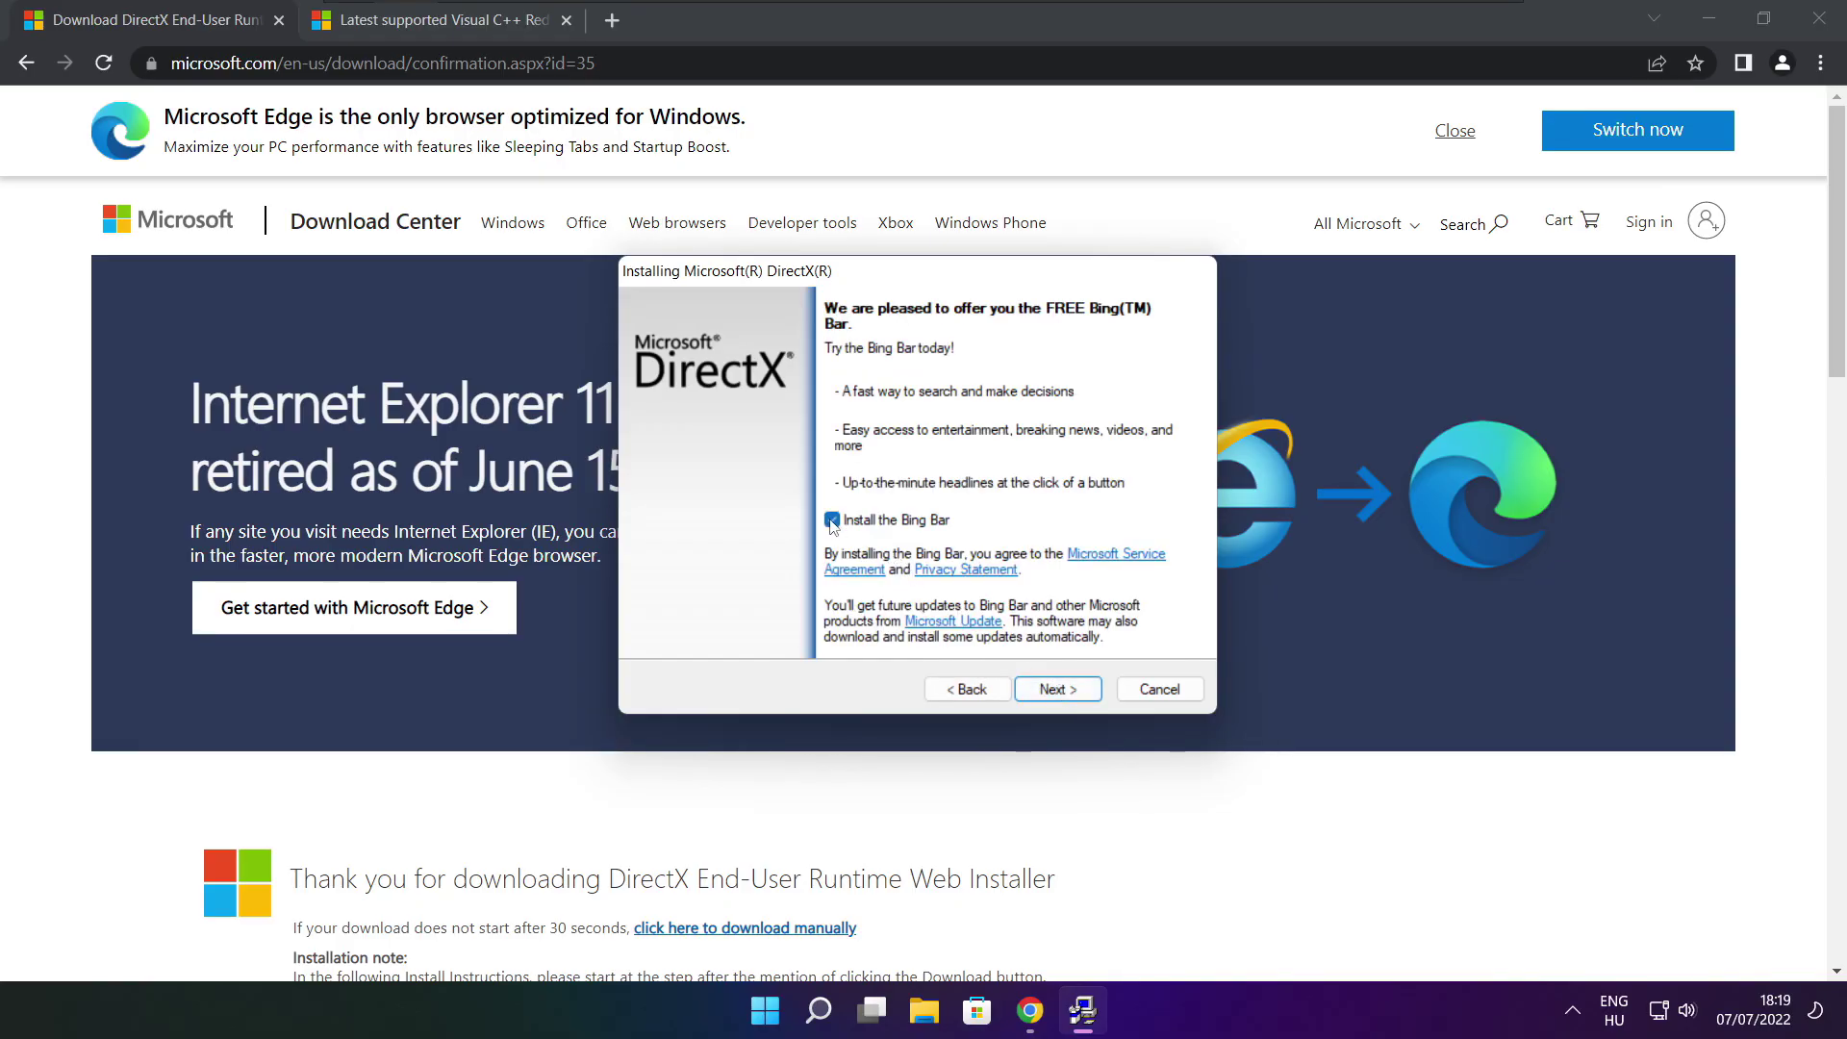
click(1068, 690)
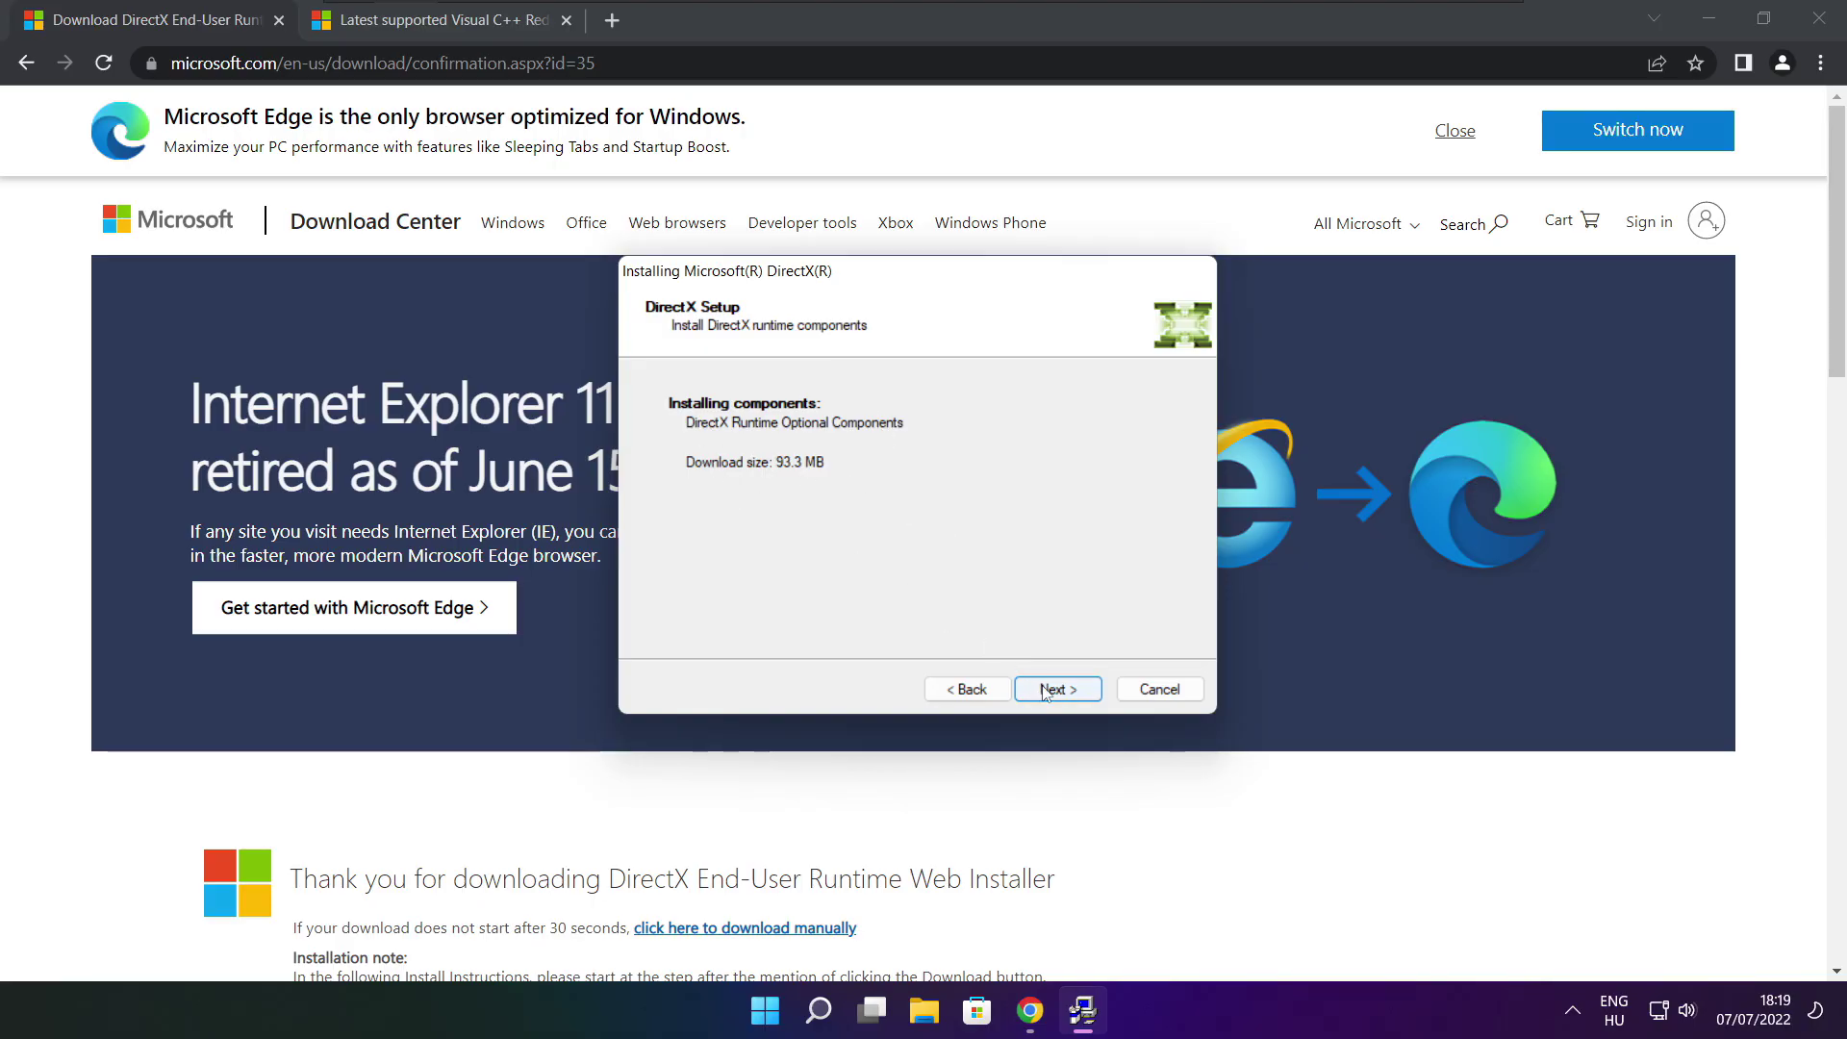
click(1059, 690)
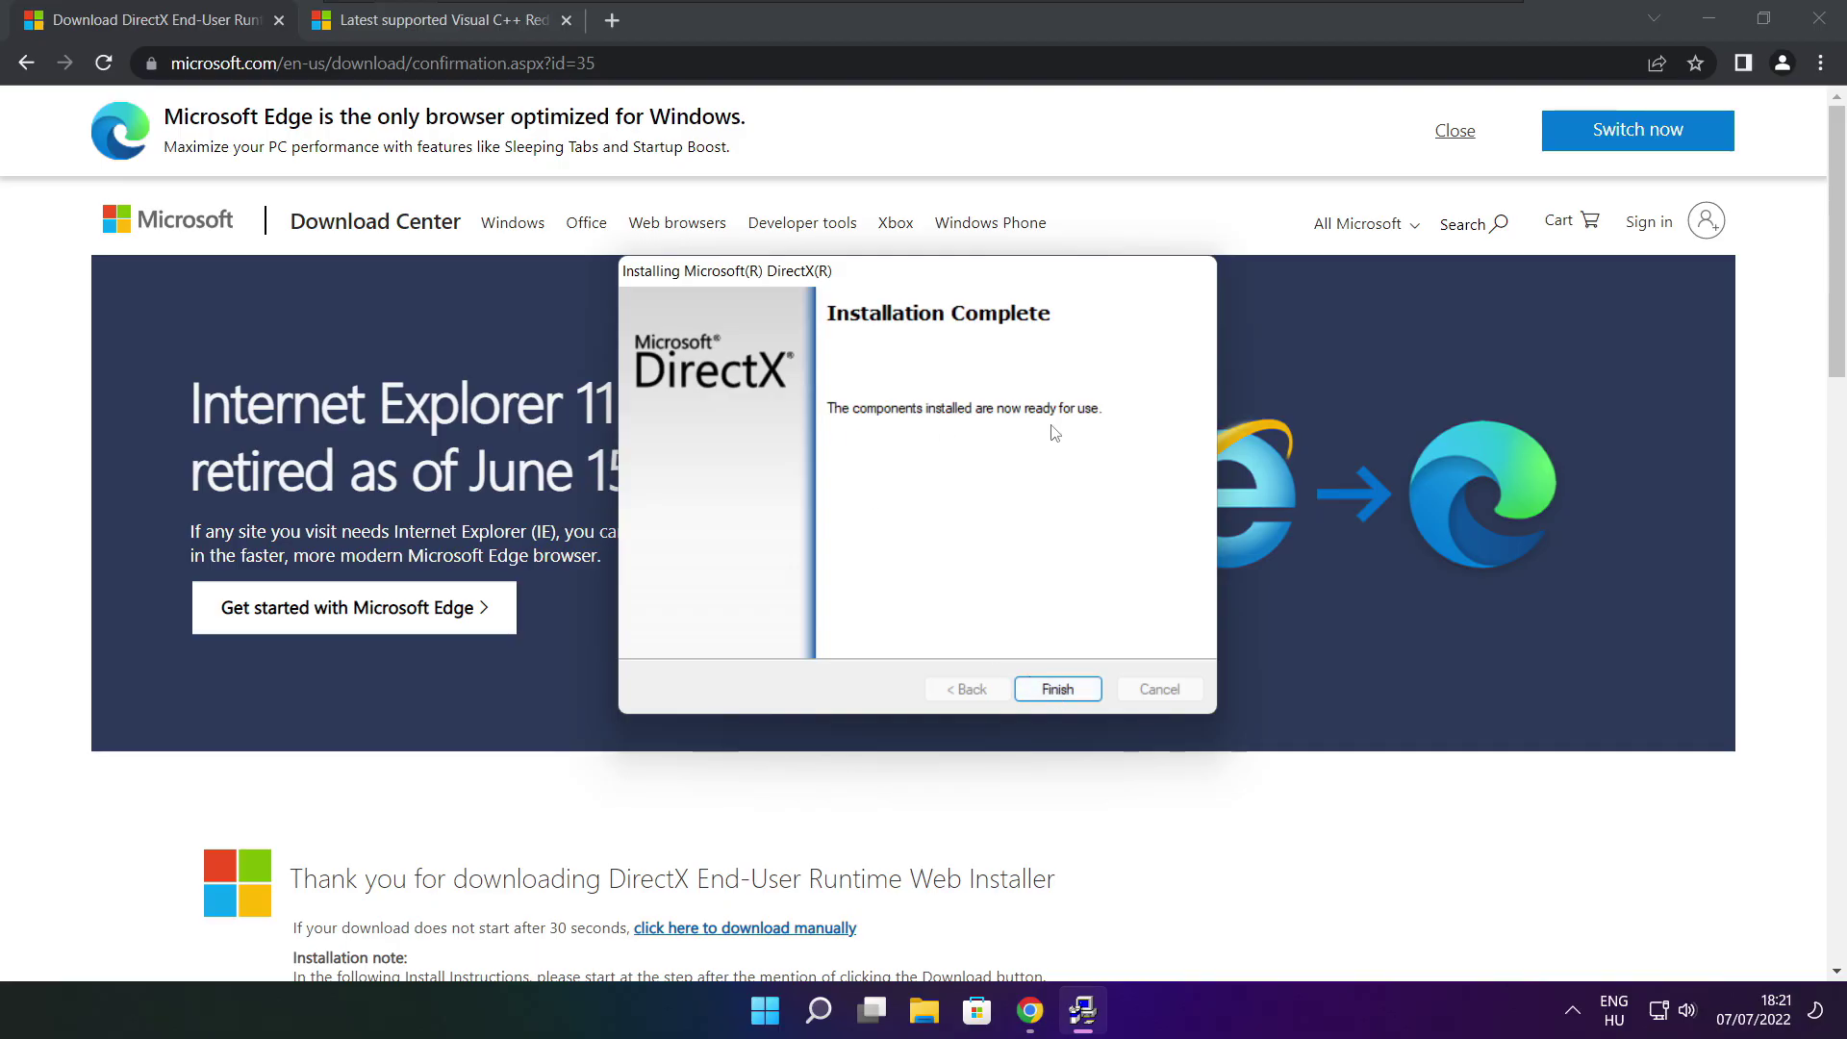
click(1057, 689)
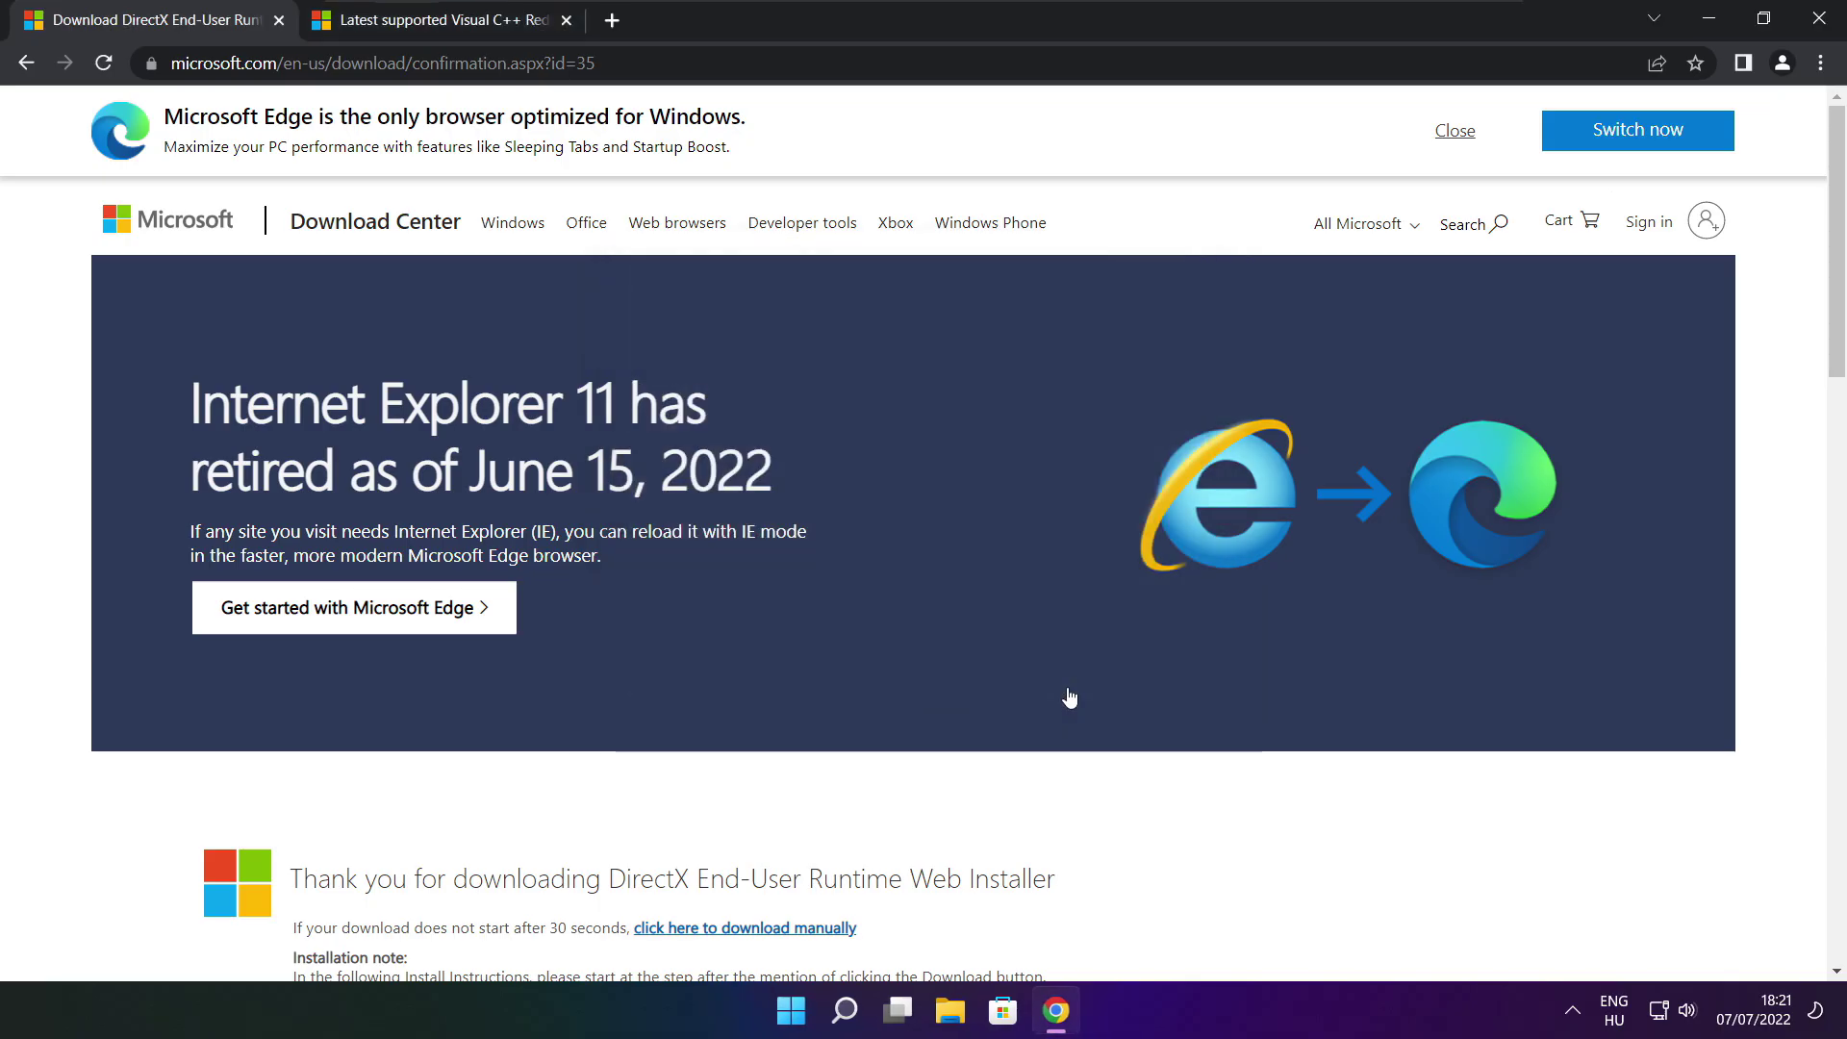
Close the DirectX download tab and select the page address bar.
click(278, 22)
key(ctrl+l)
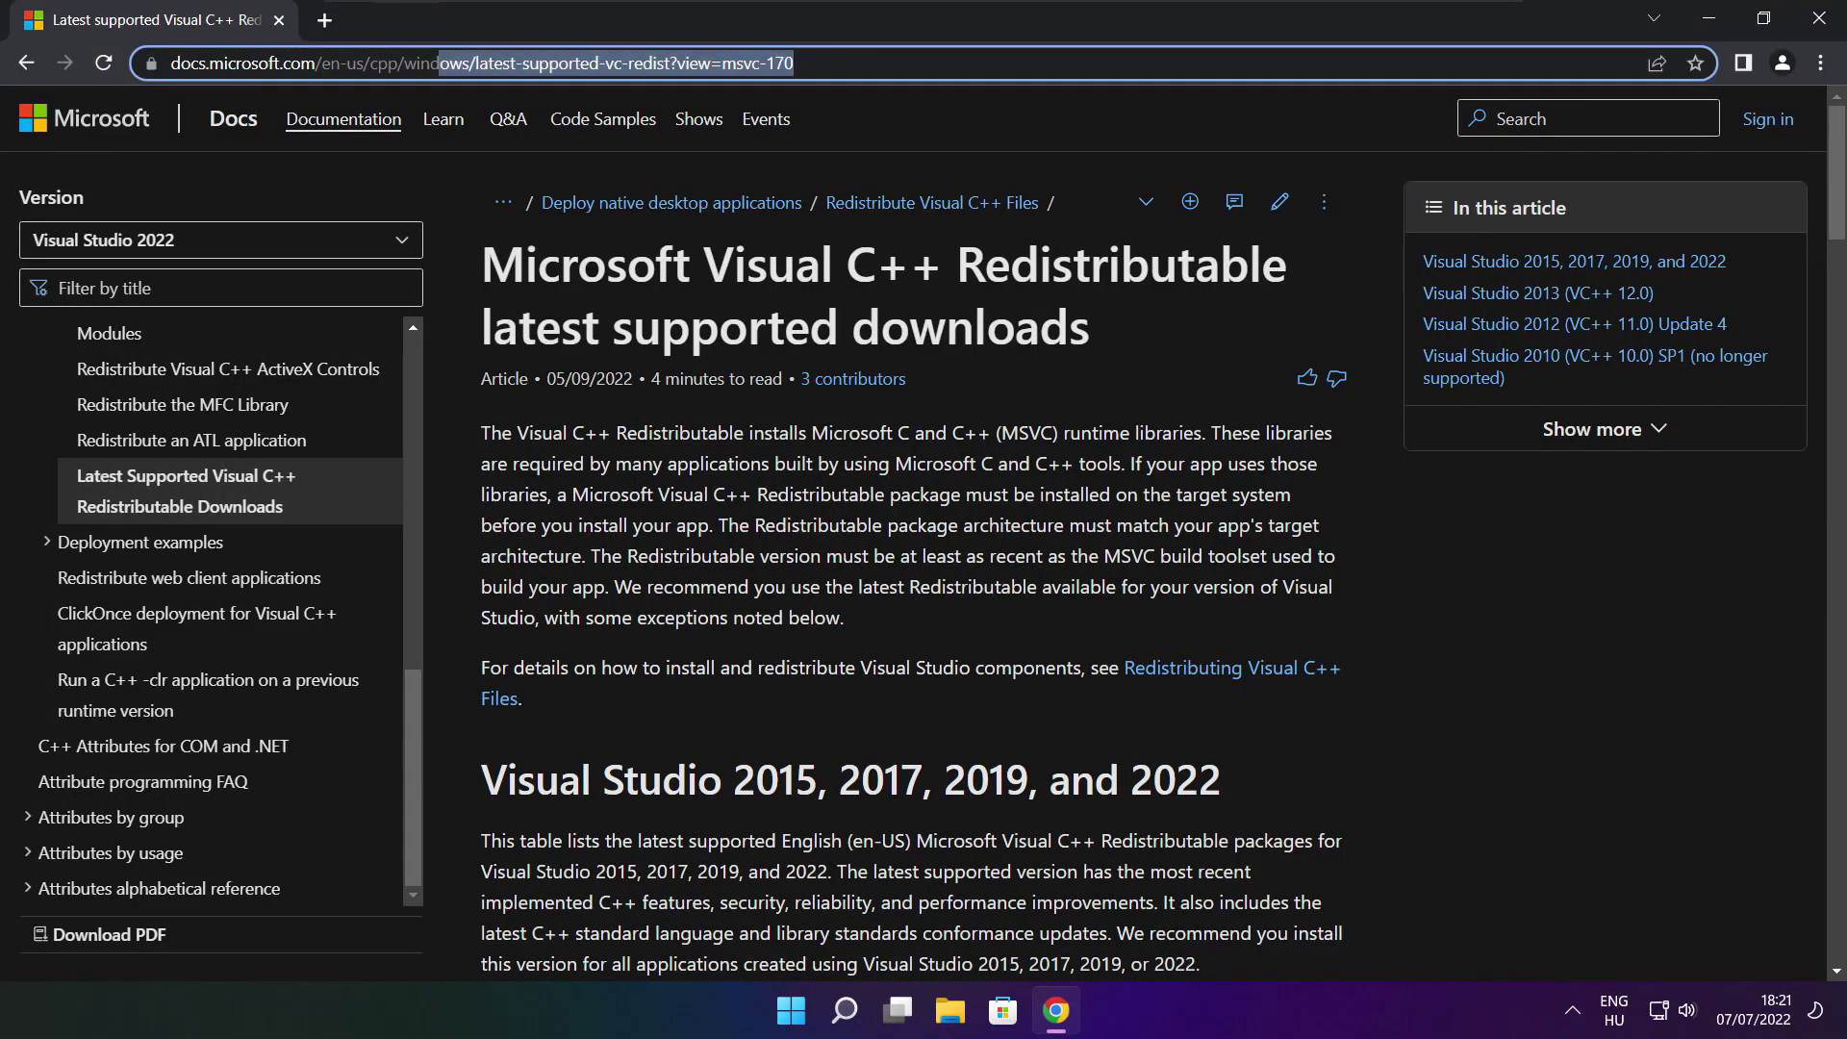
click(925, 64)
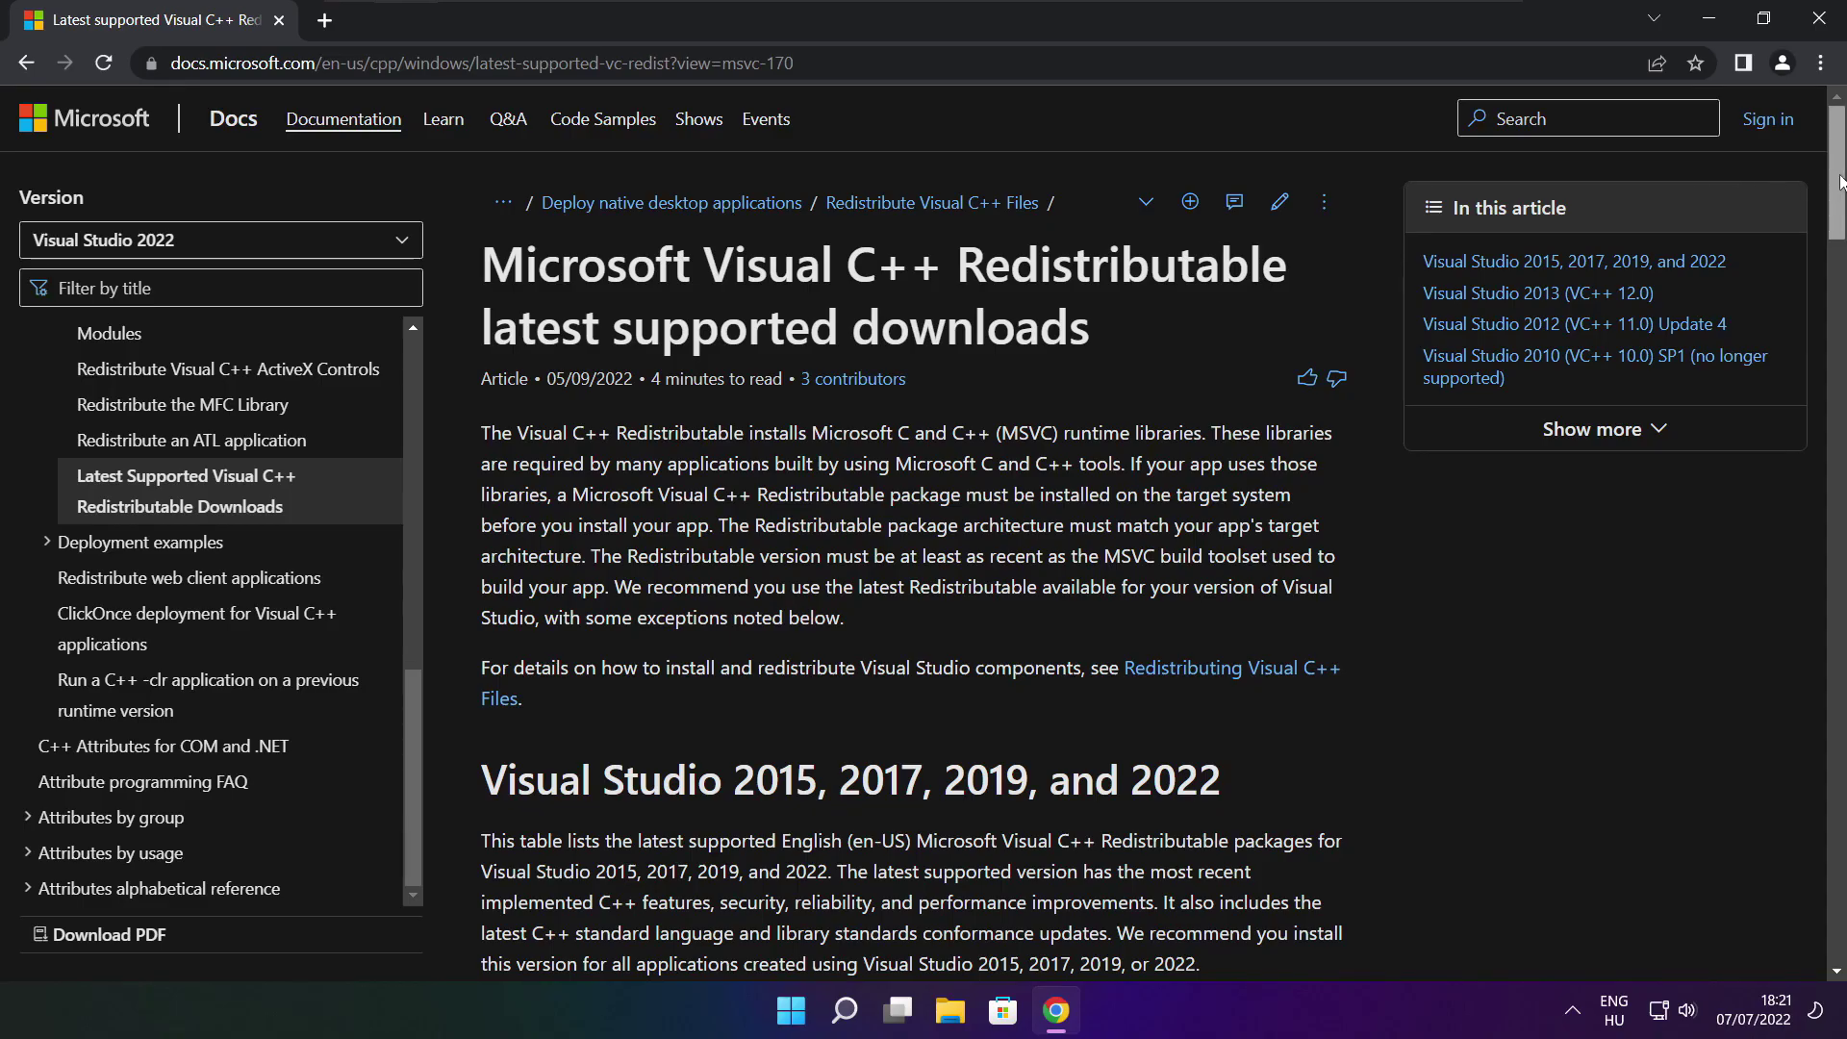
drag(1836, 182, 1825, 266)
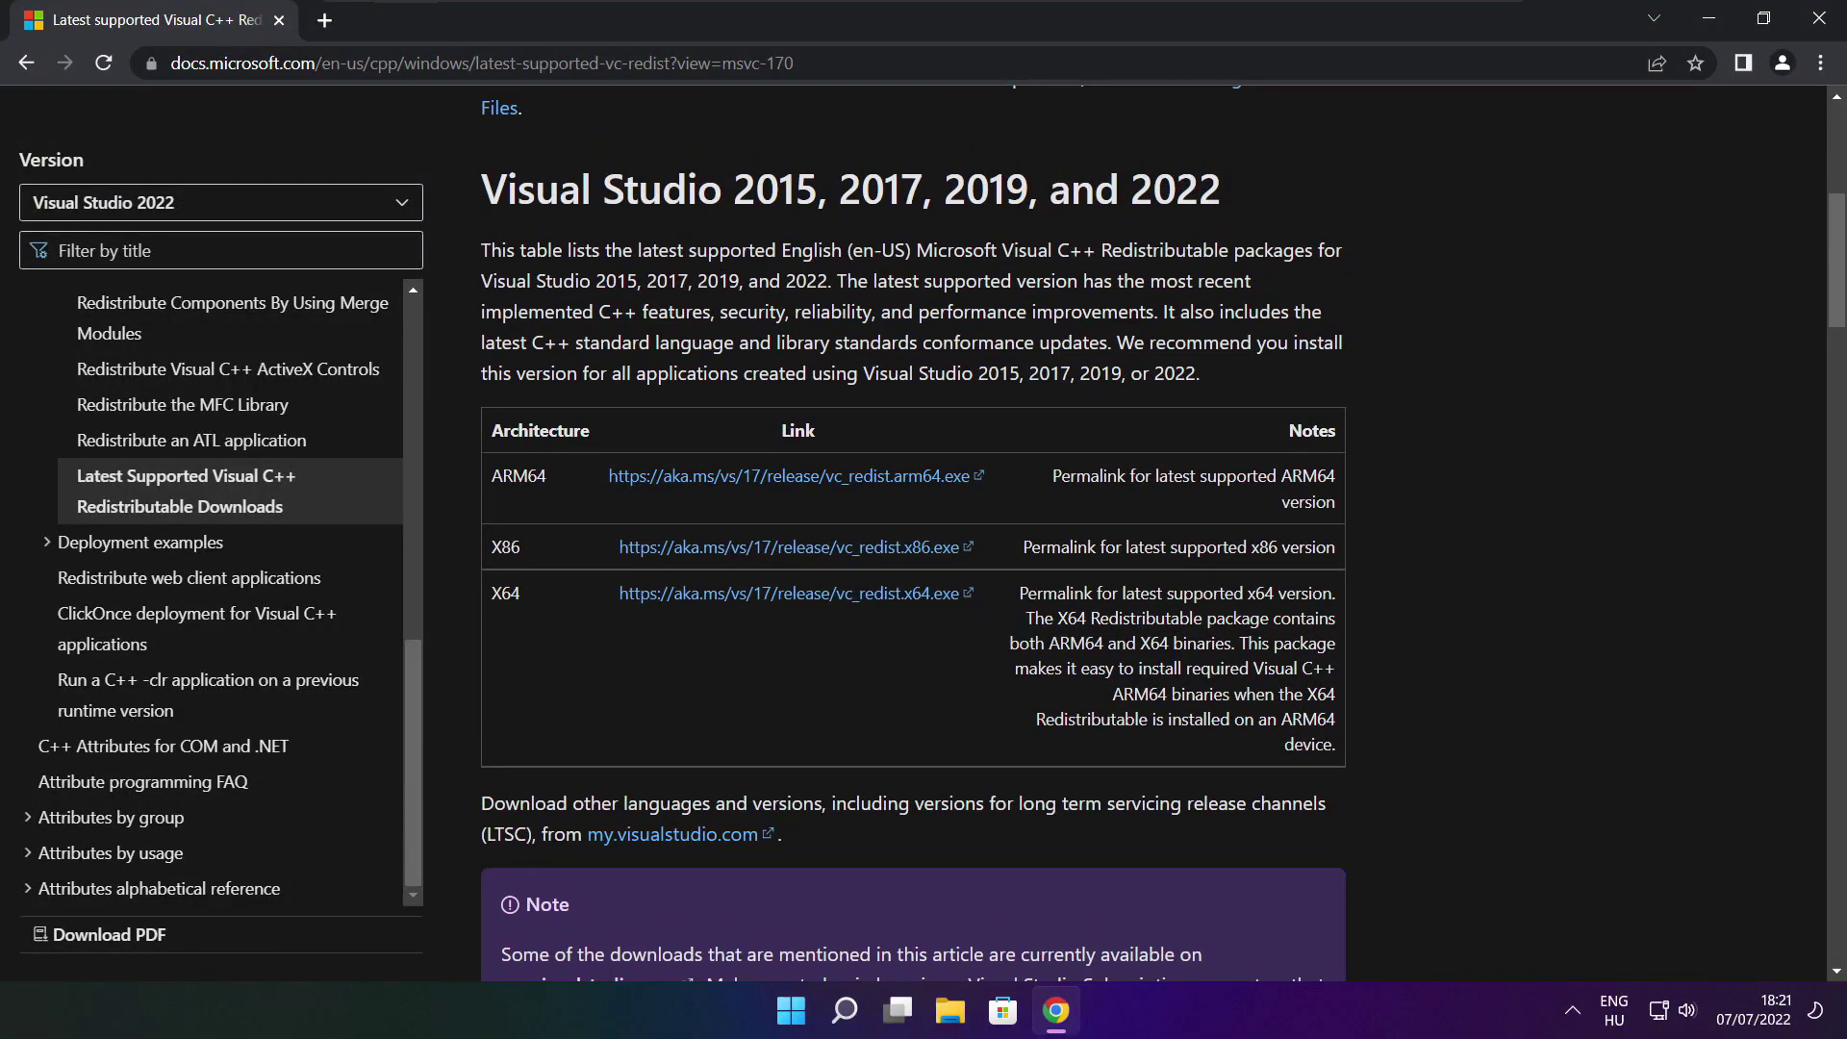
Download the ARM64, x86 and x64 vc_redist installers from the VS 2015–2022 table.
drag(491, 475, 1241, 660)
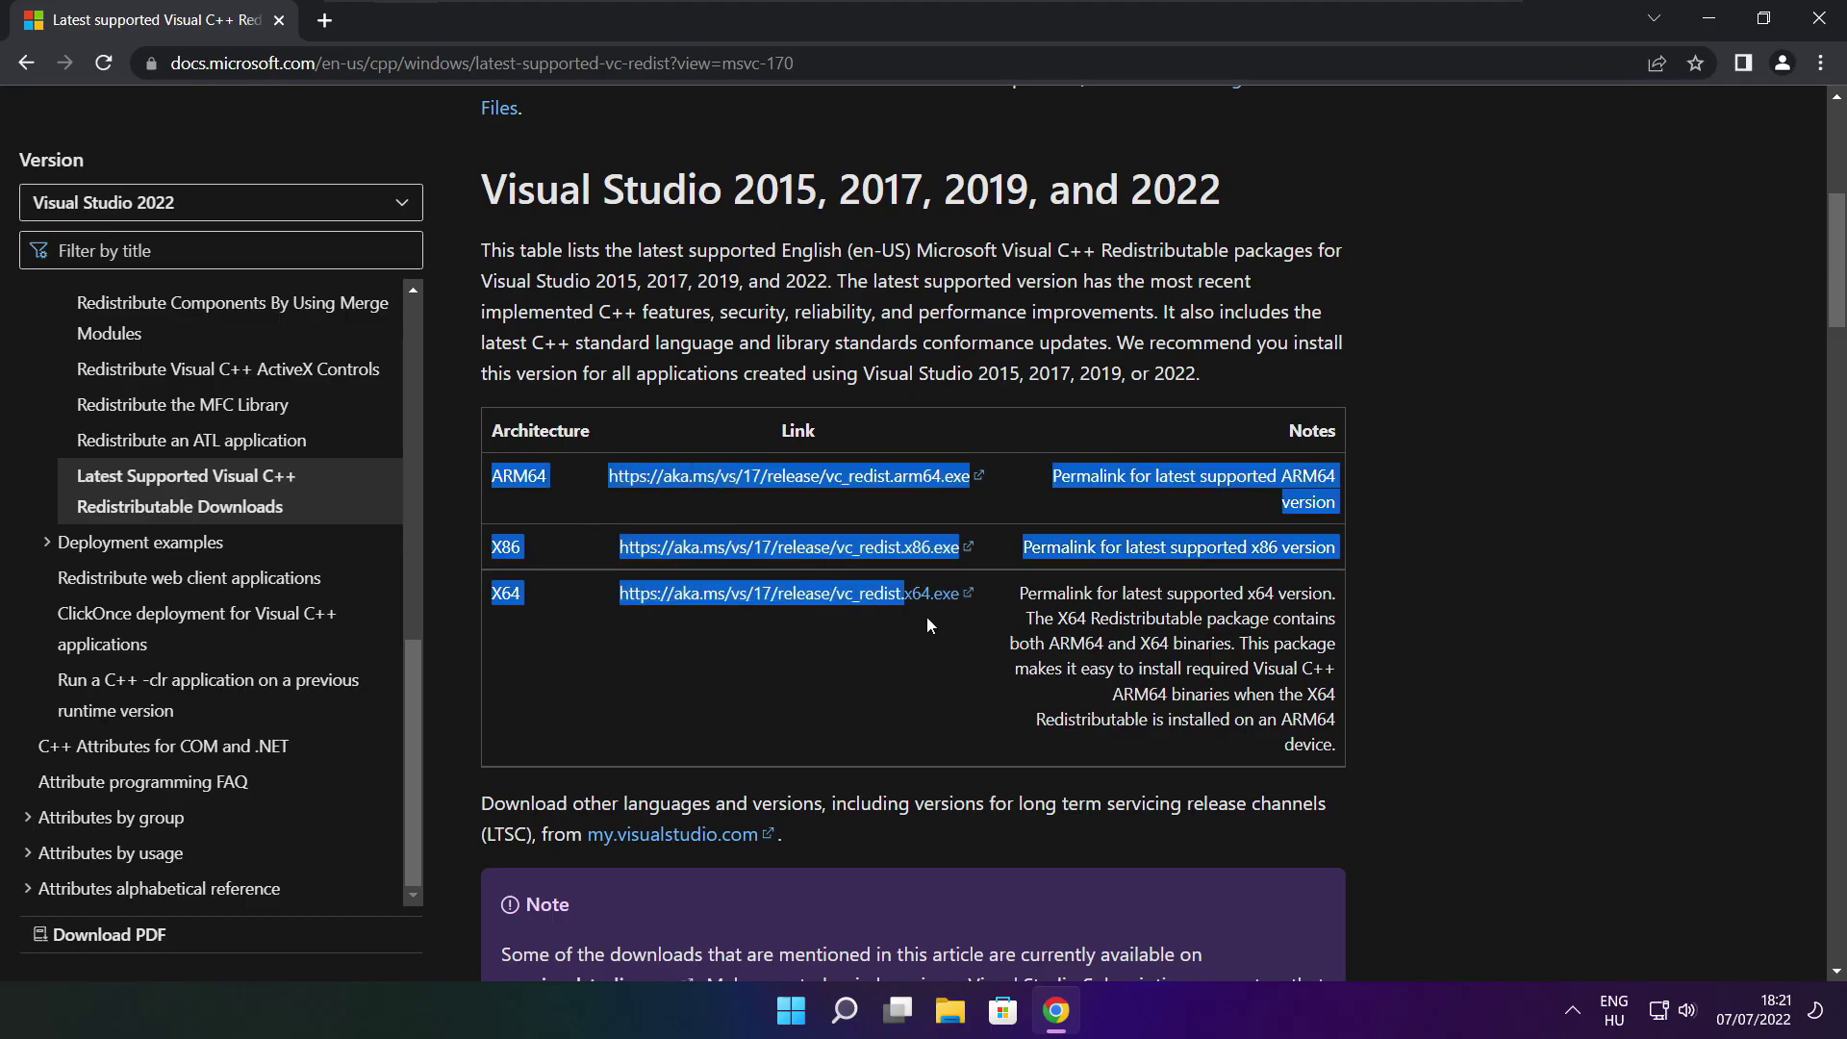
click(1241, 659)
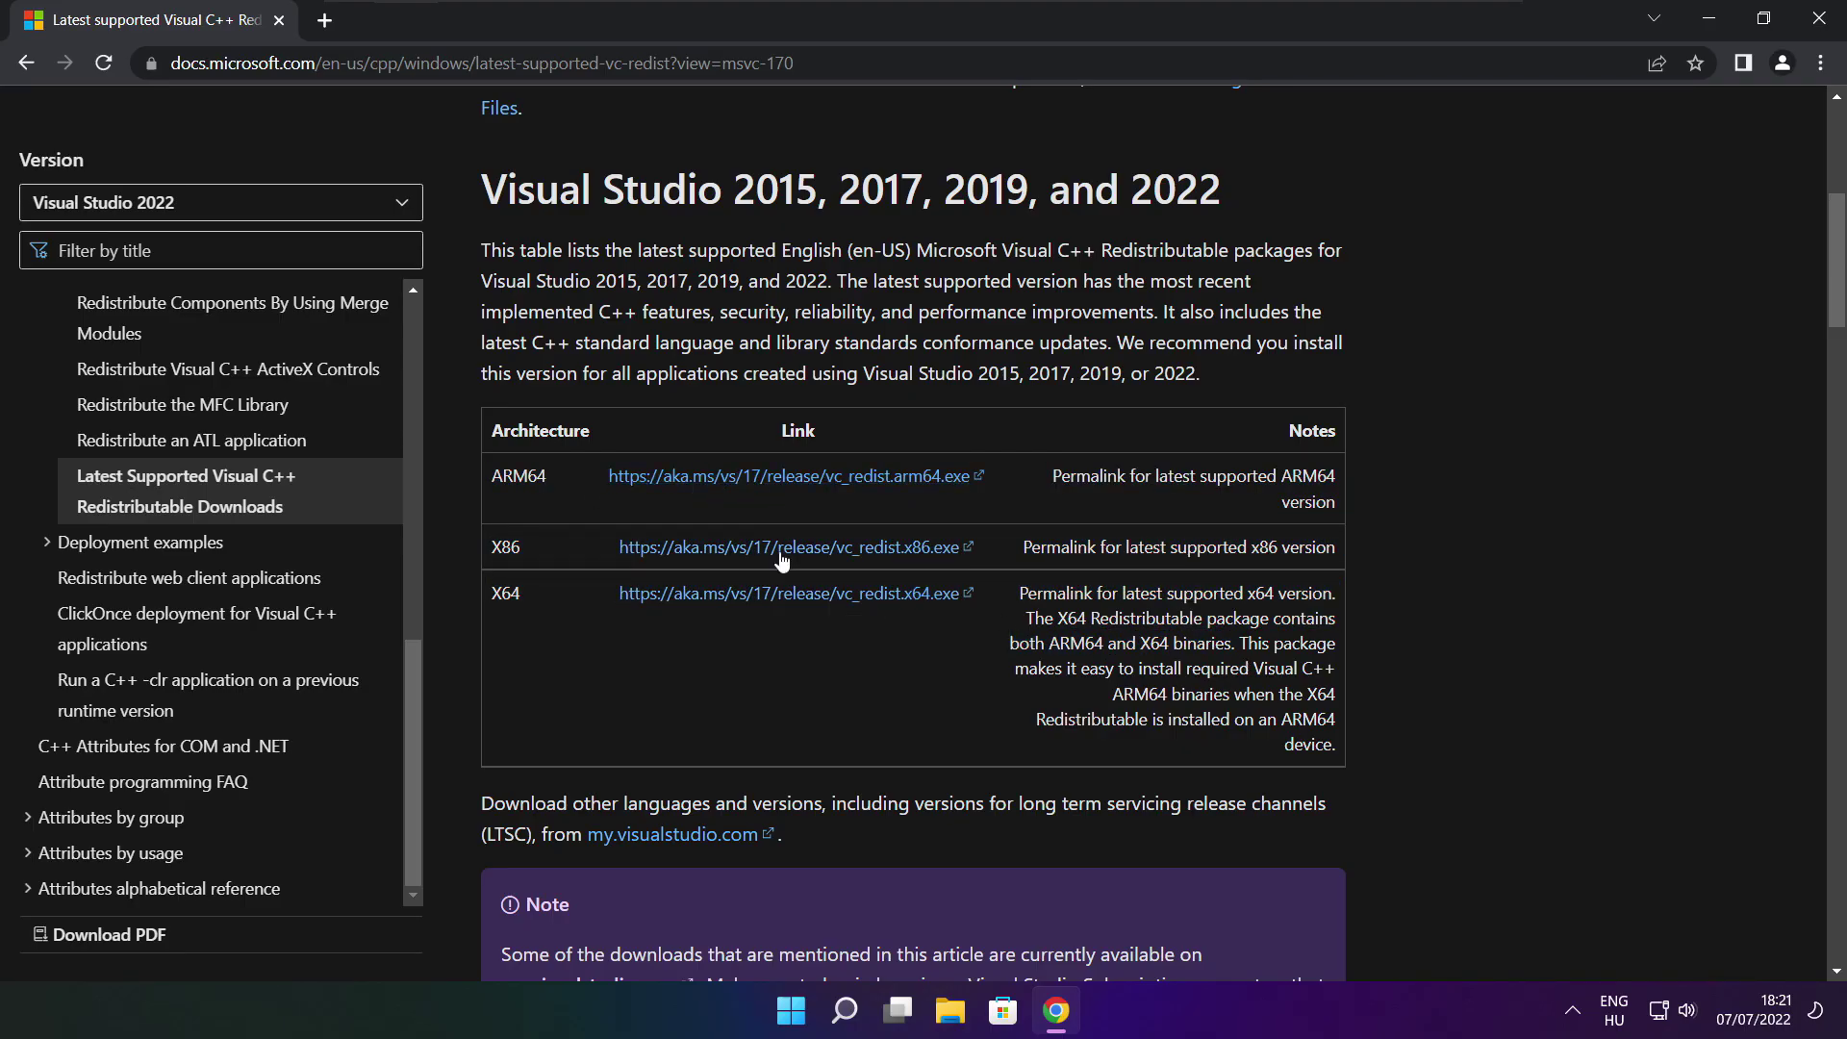
click(767, 487)
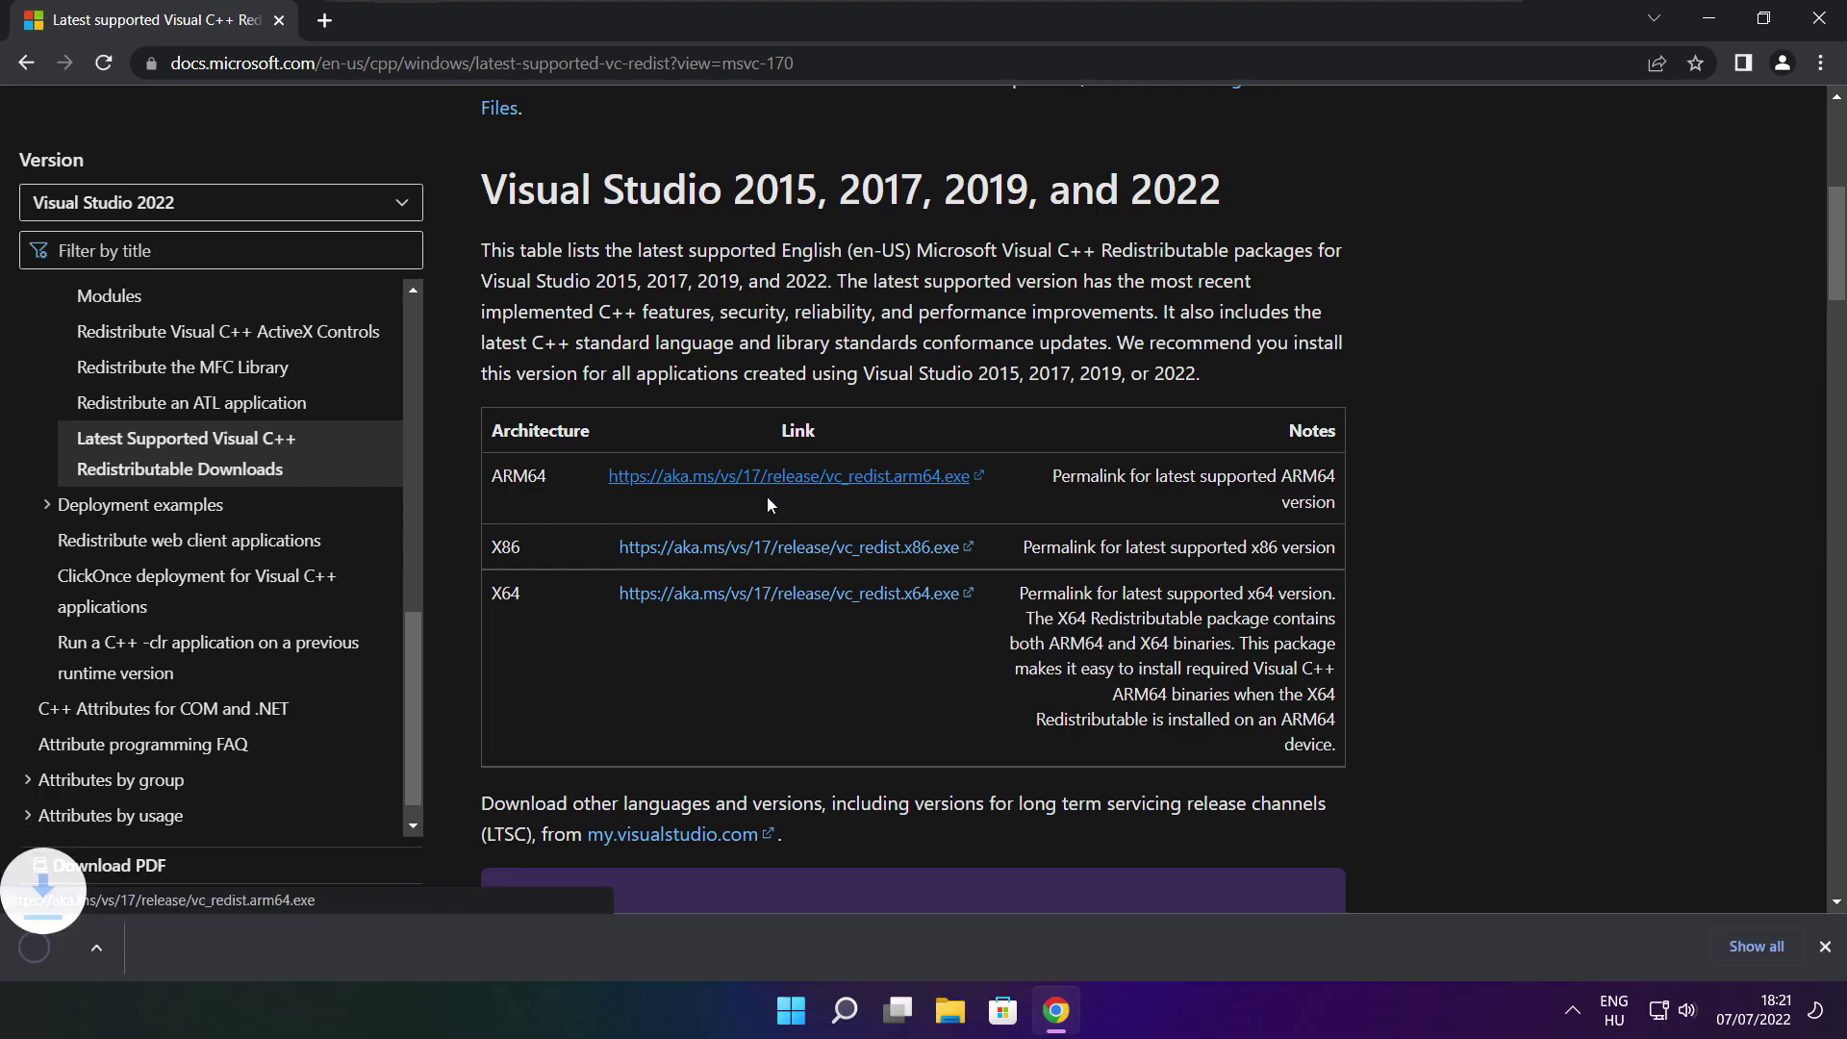
click(760, 555)
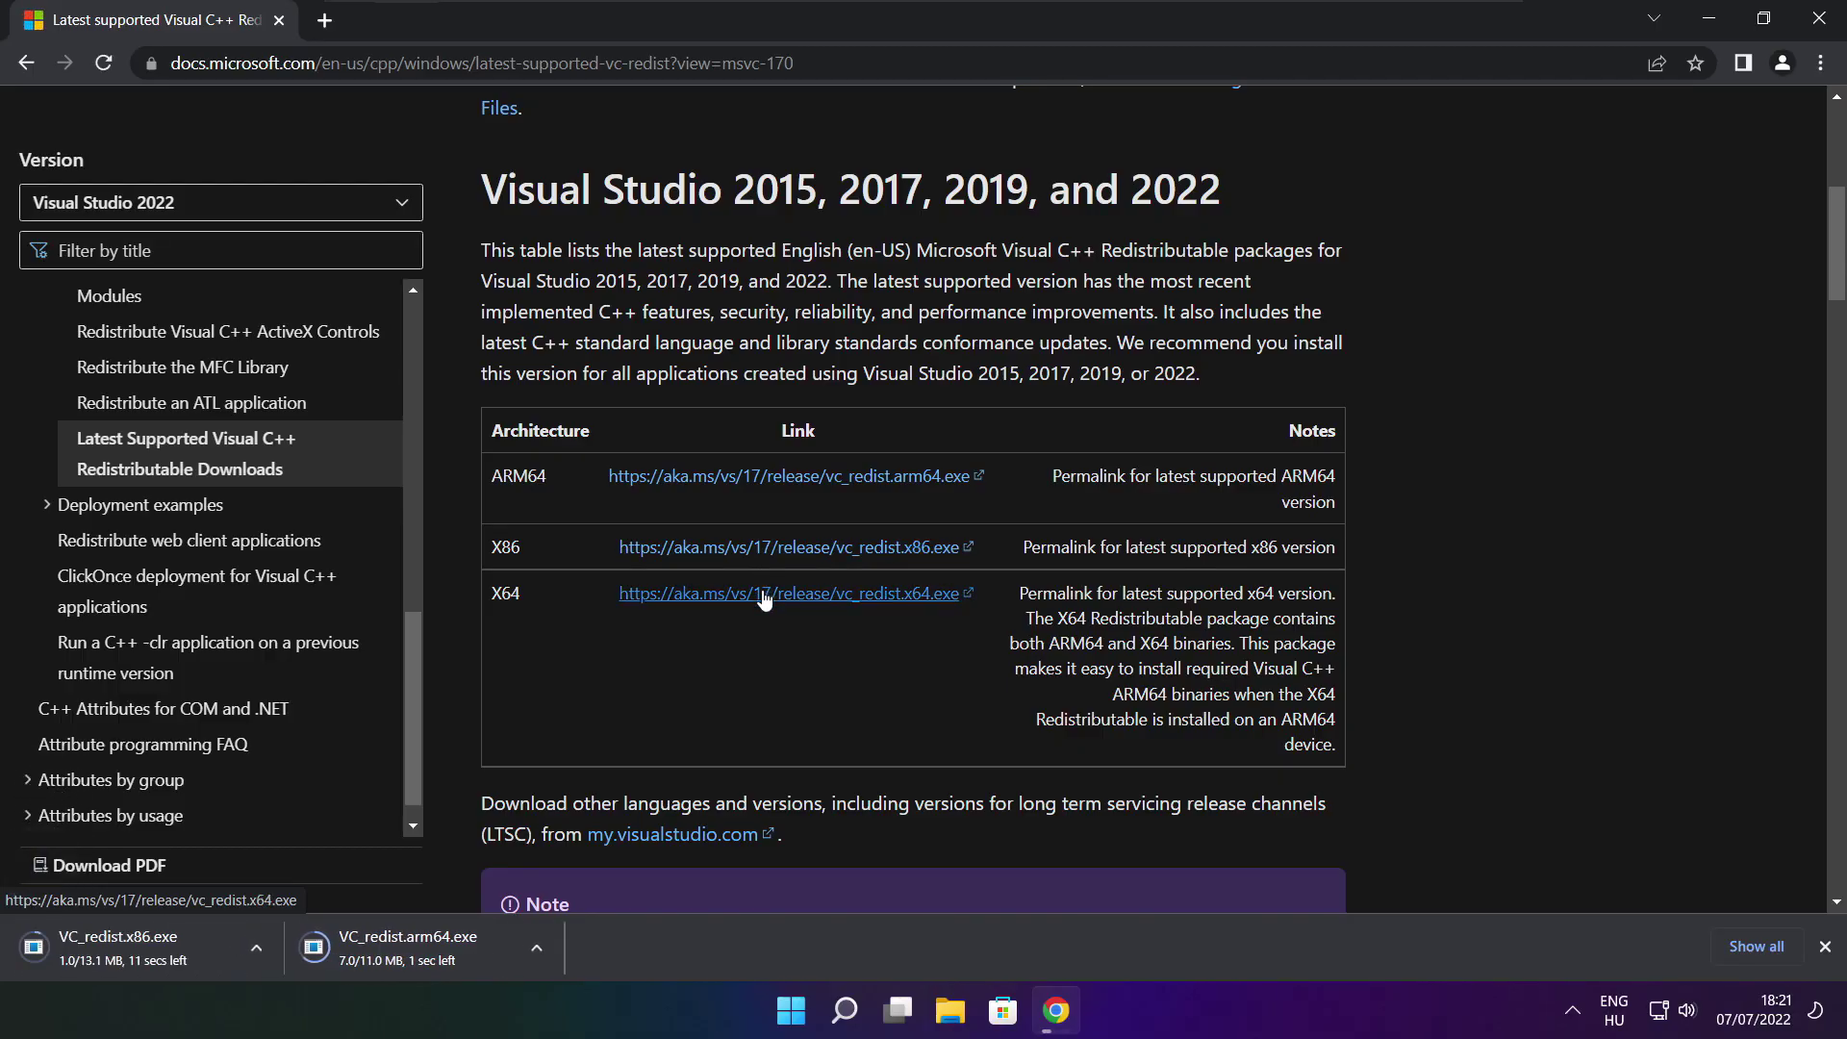
click(761, 596)
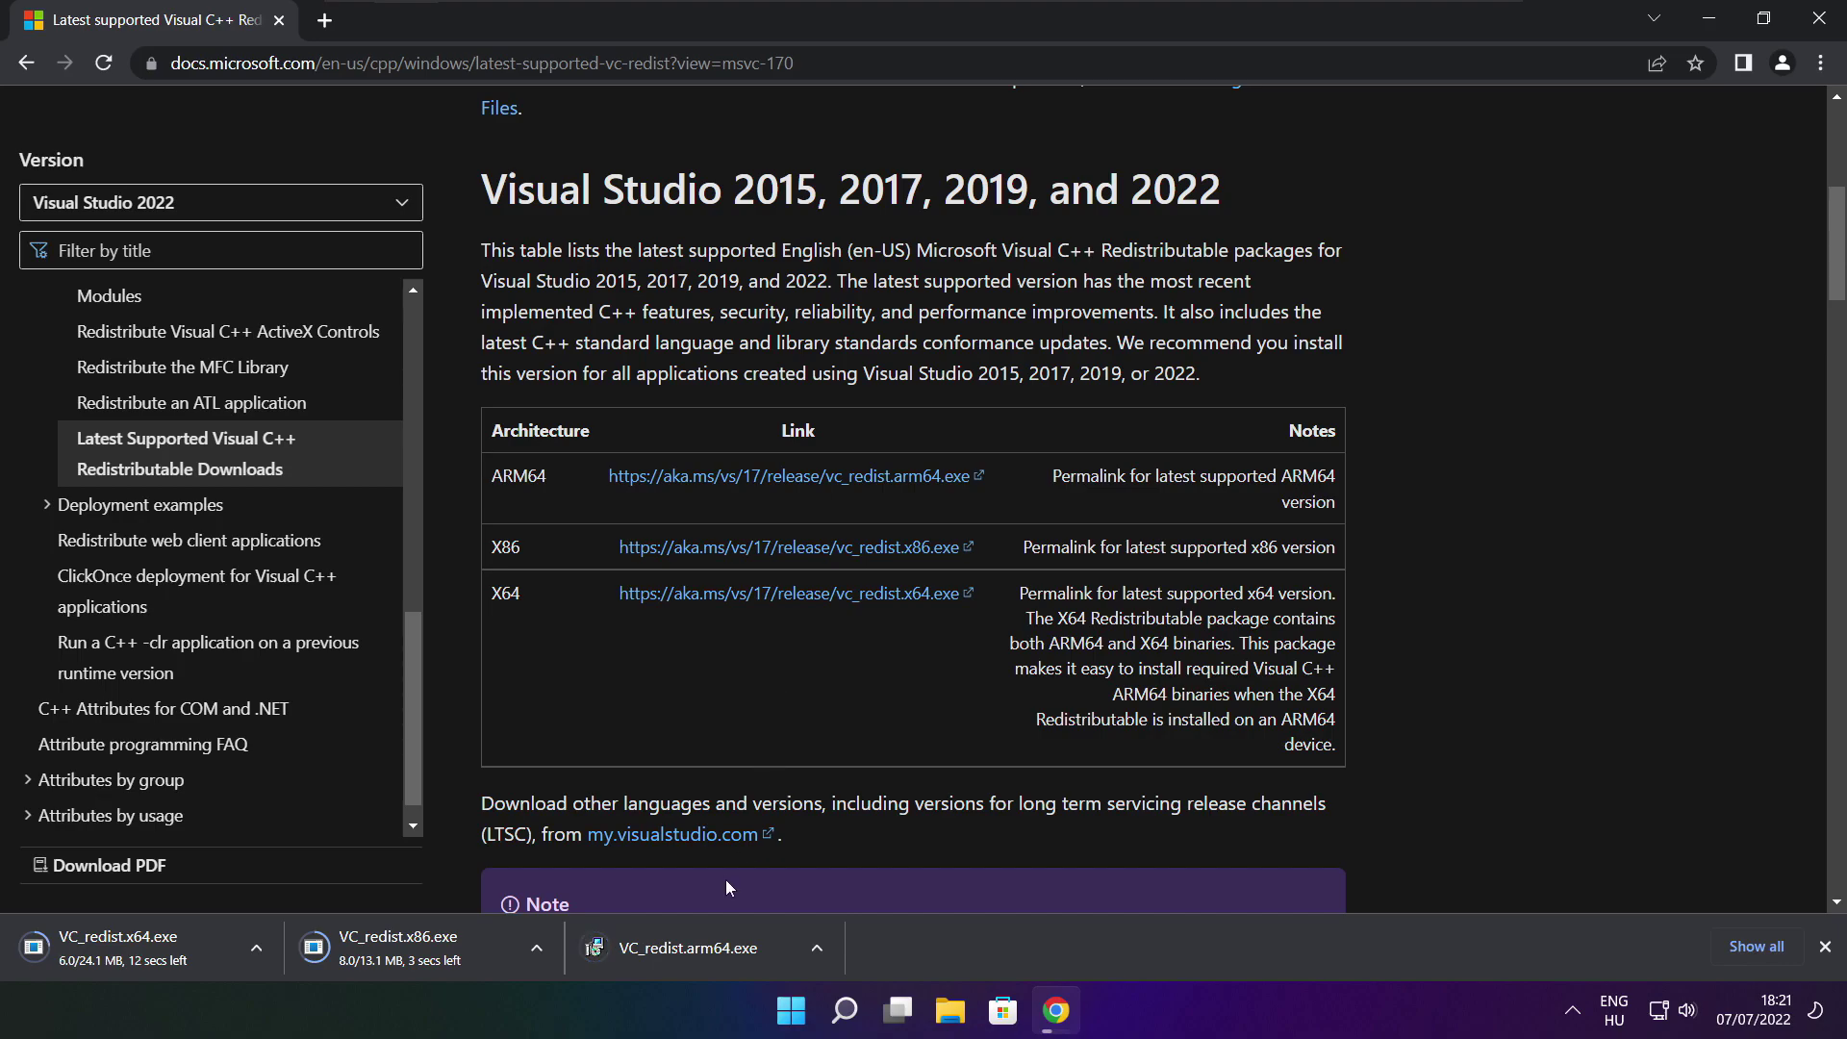
Run VC_redist.arm64.exe with the license accepted, then dismiss the unsupported-processor Setup Failed message.
click(703, 951)
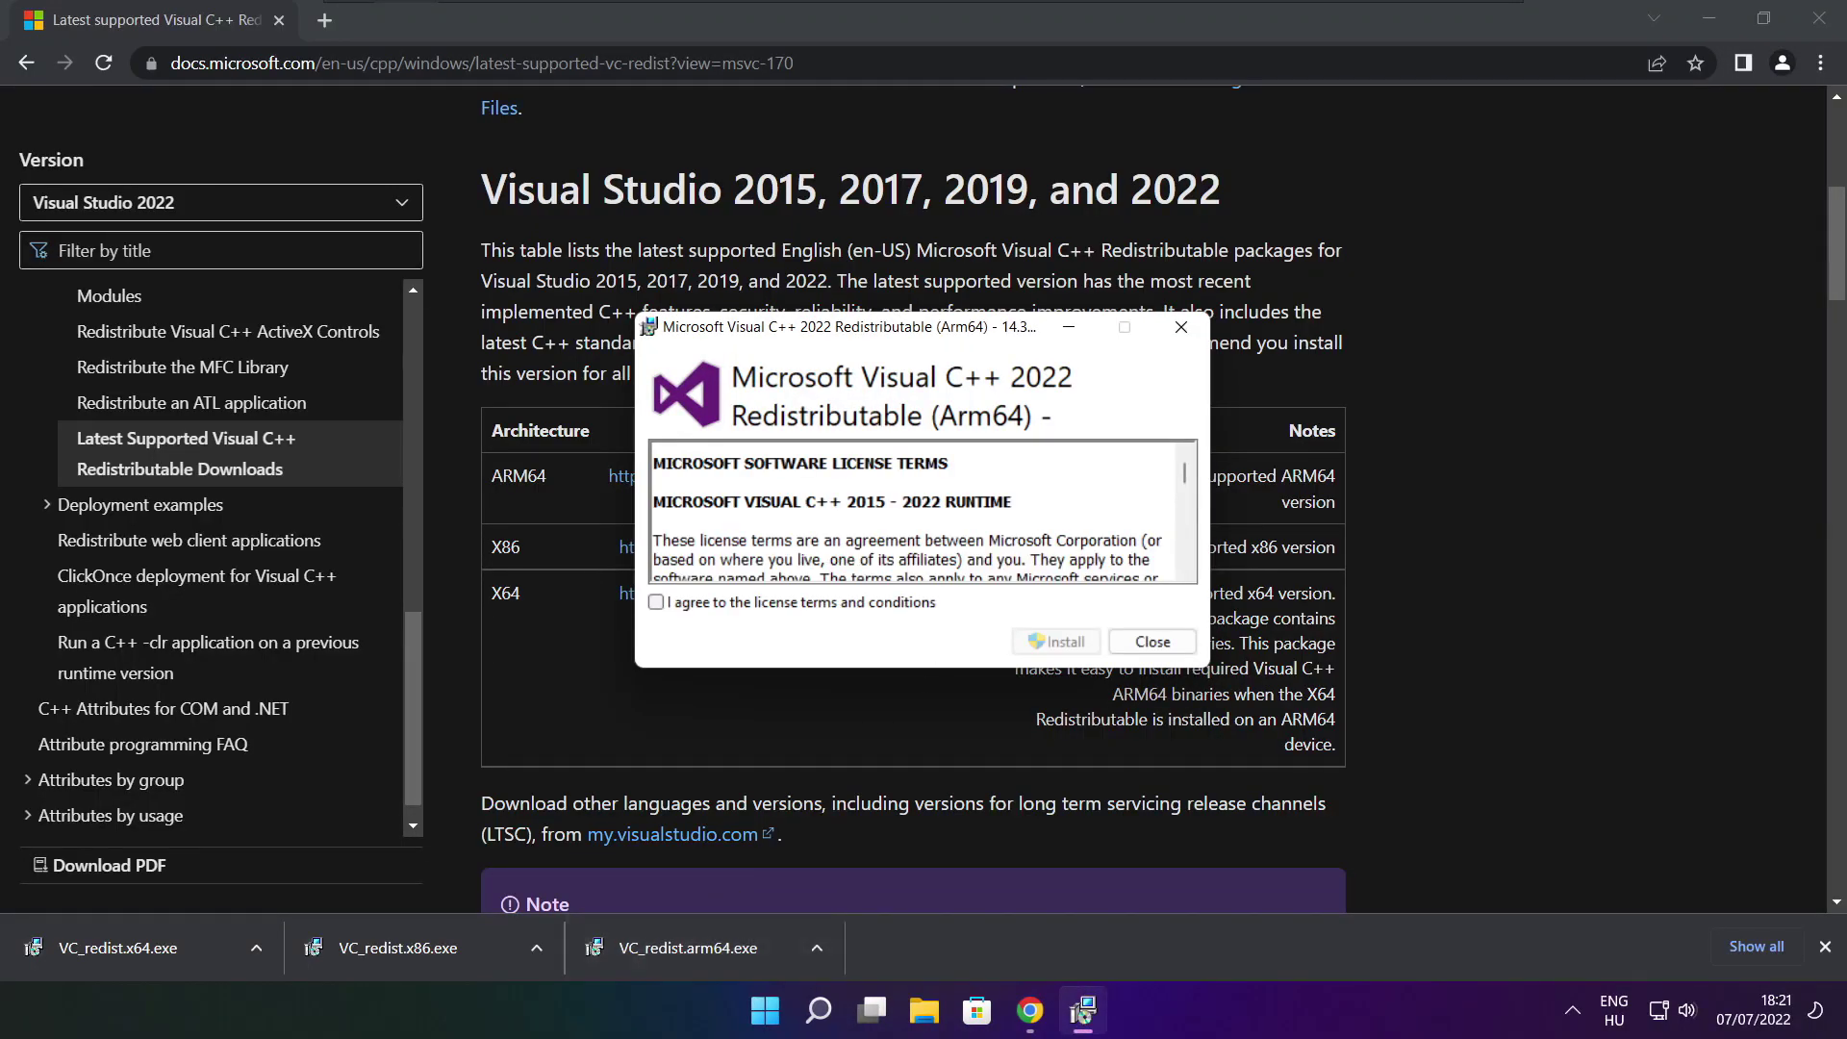
drag(1185, 475, 1184, 564)
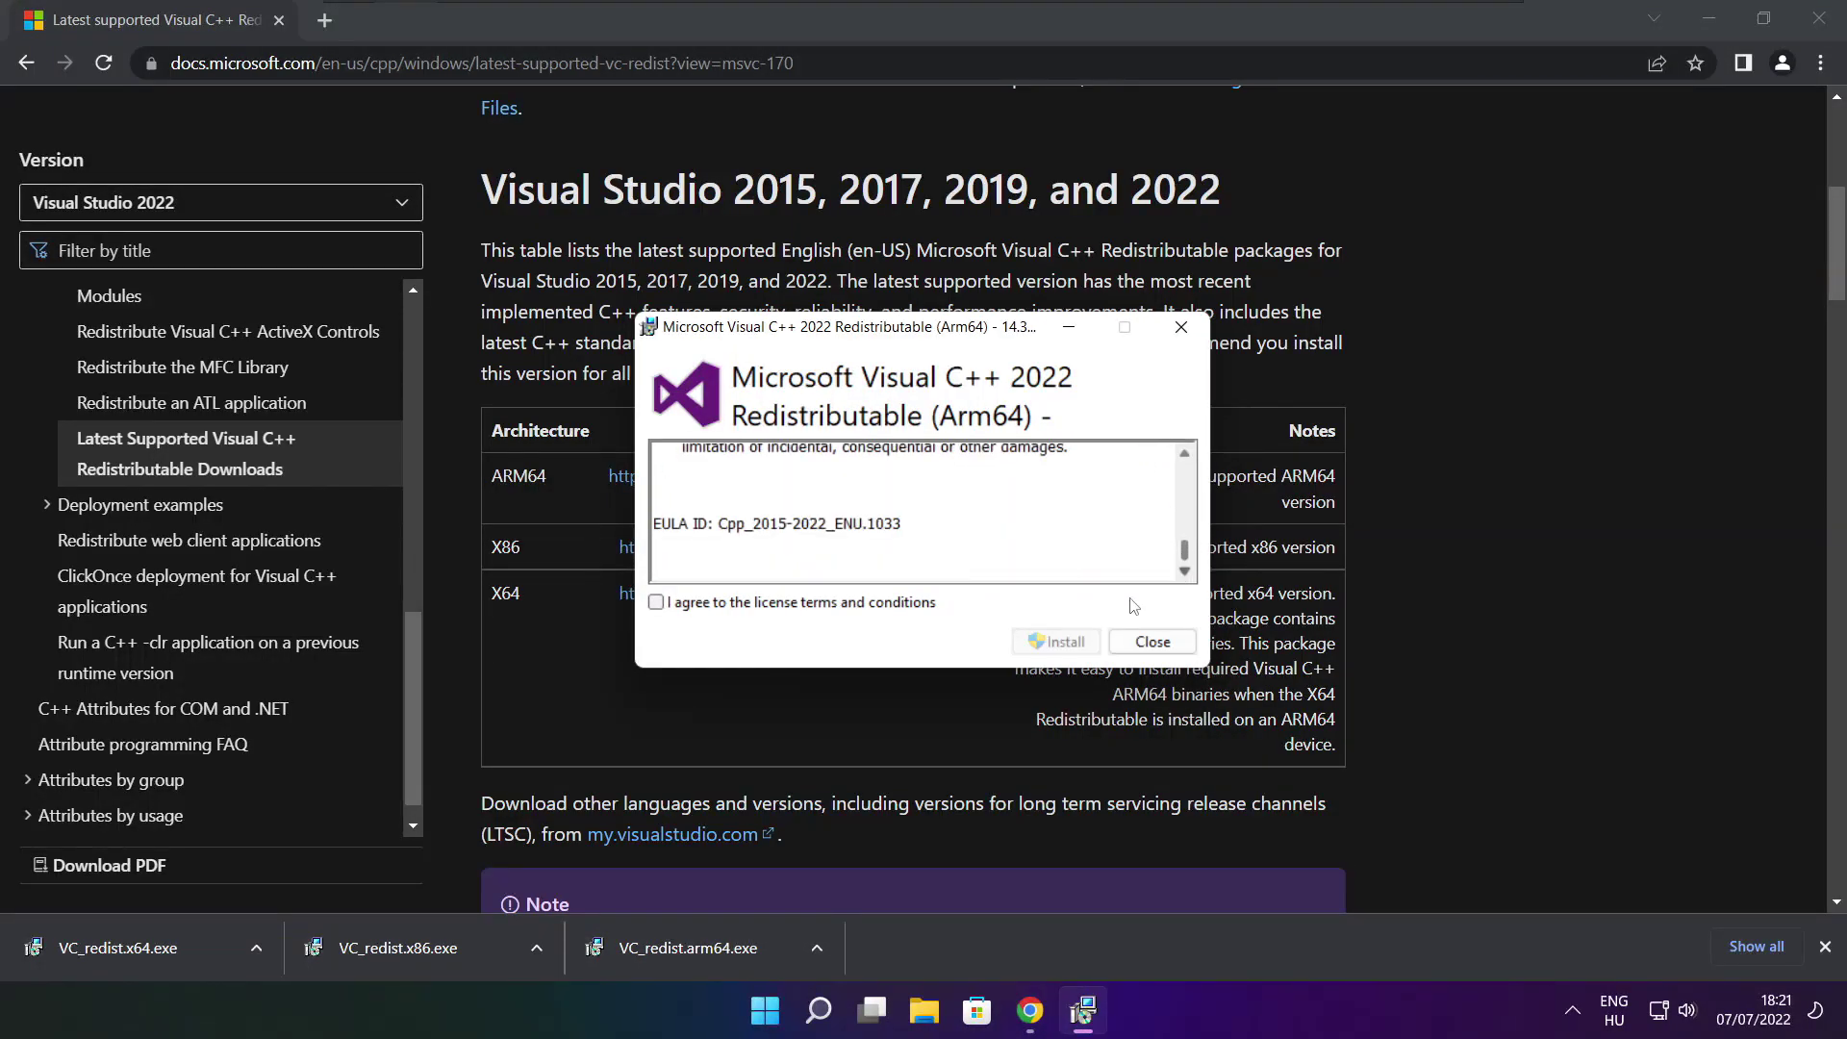
click(656, 604)
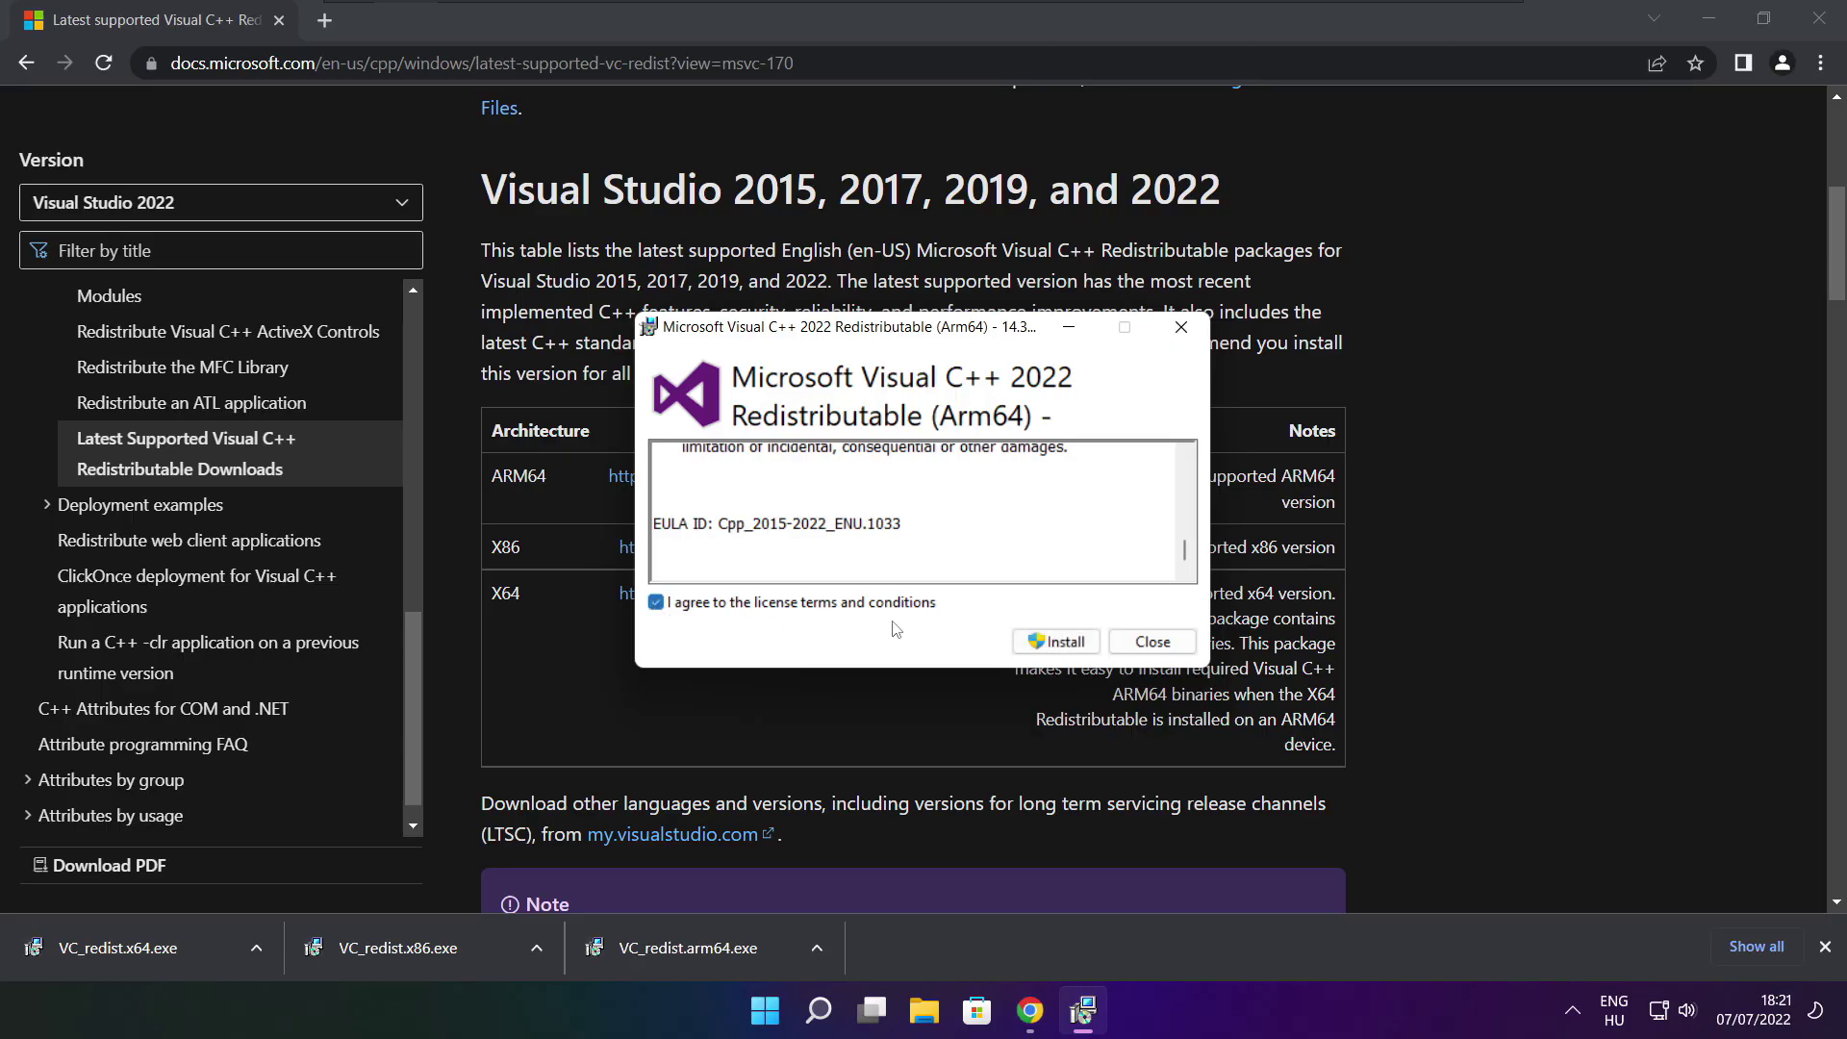
click(1055, 642)
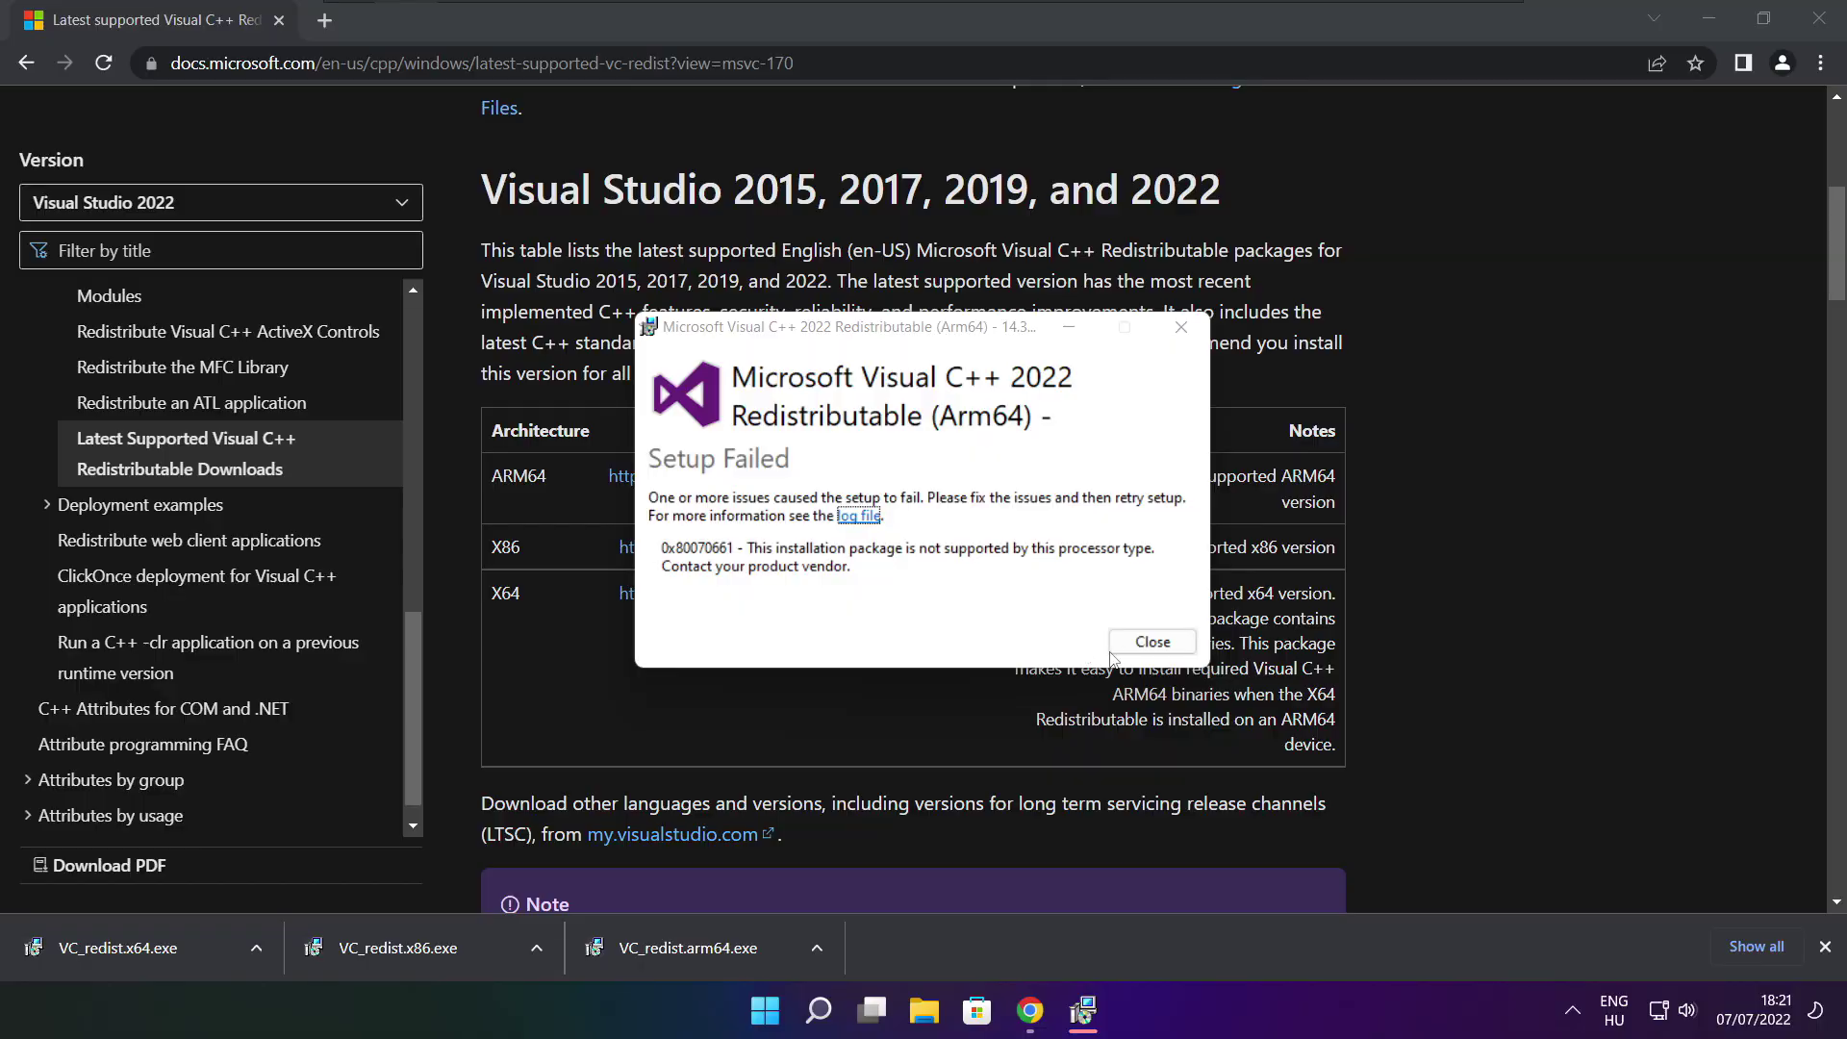
click(1127, 644)
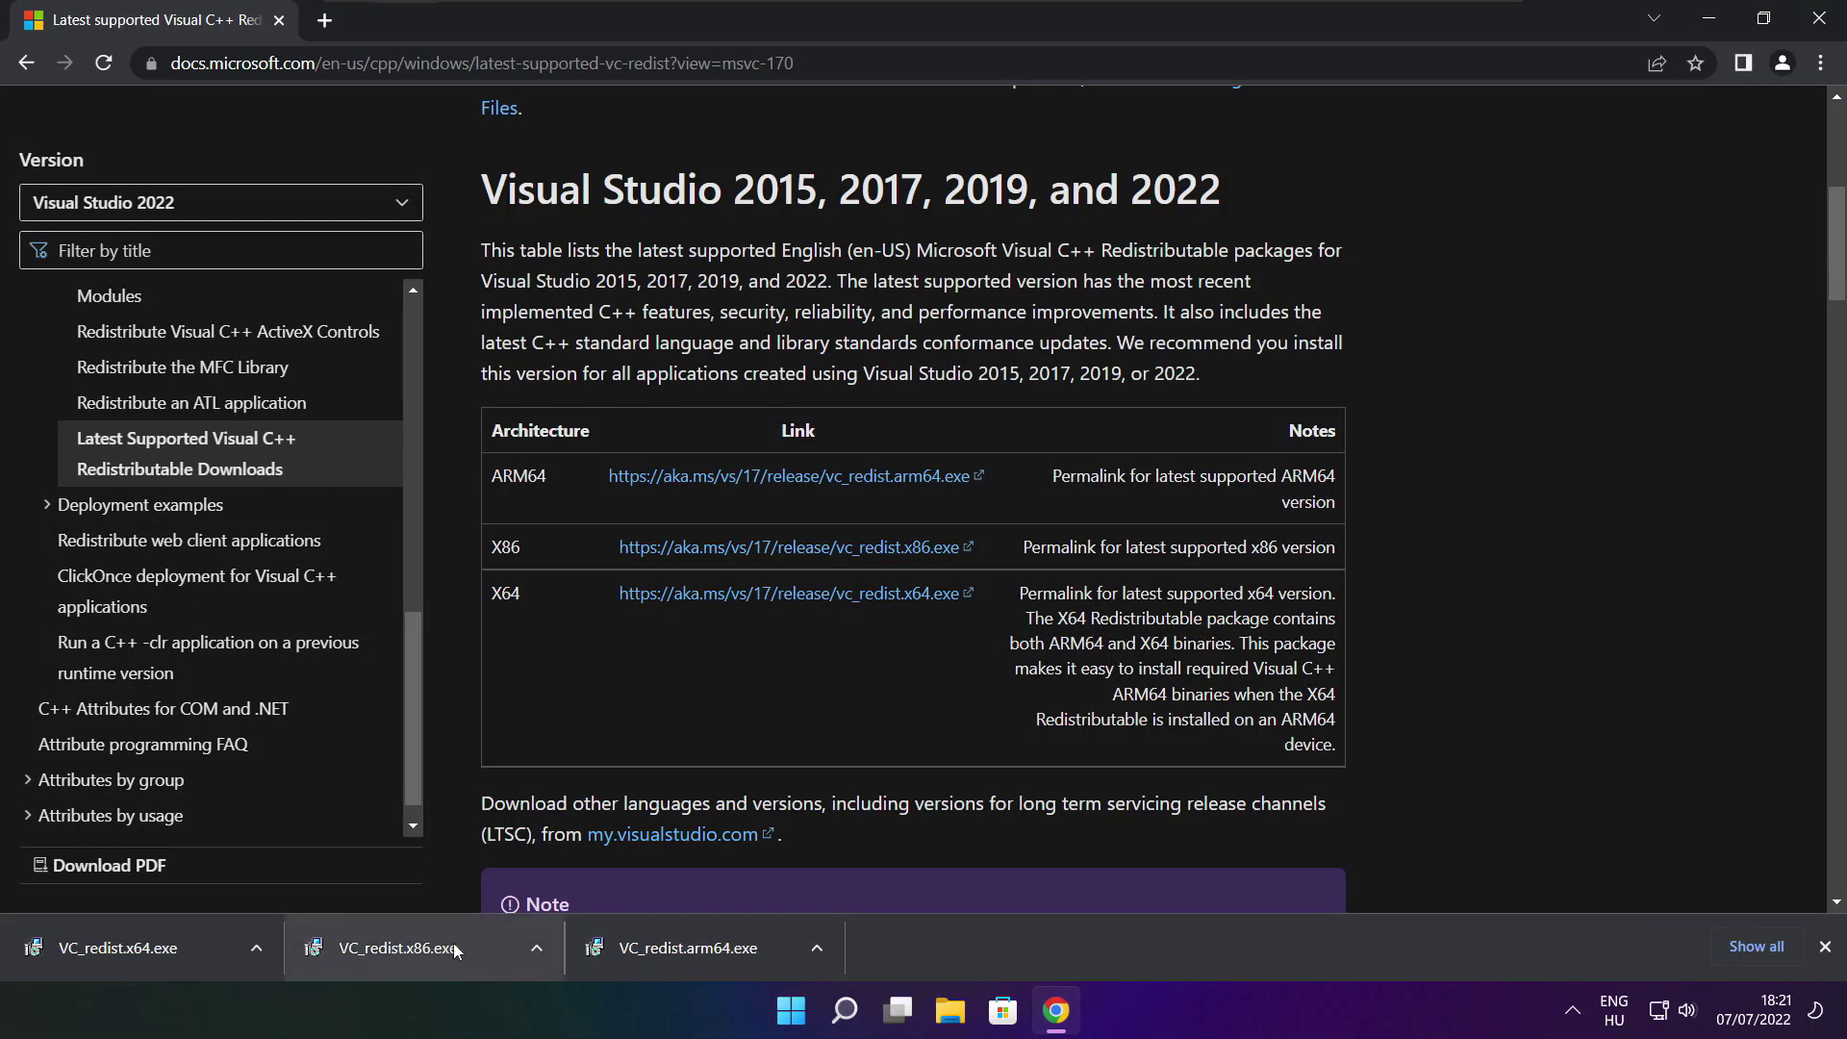
Run VC_redist.x86.exe with the license accepted, and close it after Setup Successful.
click(438, 950)
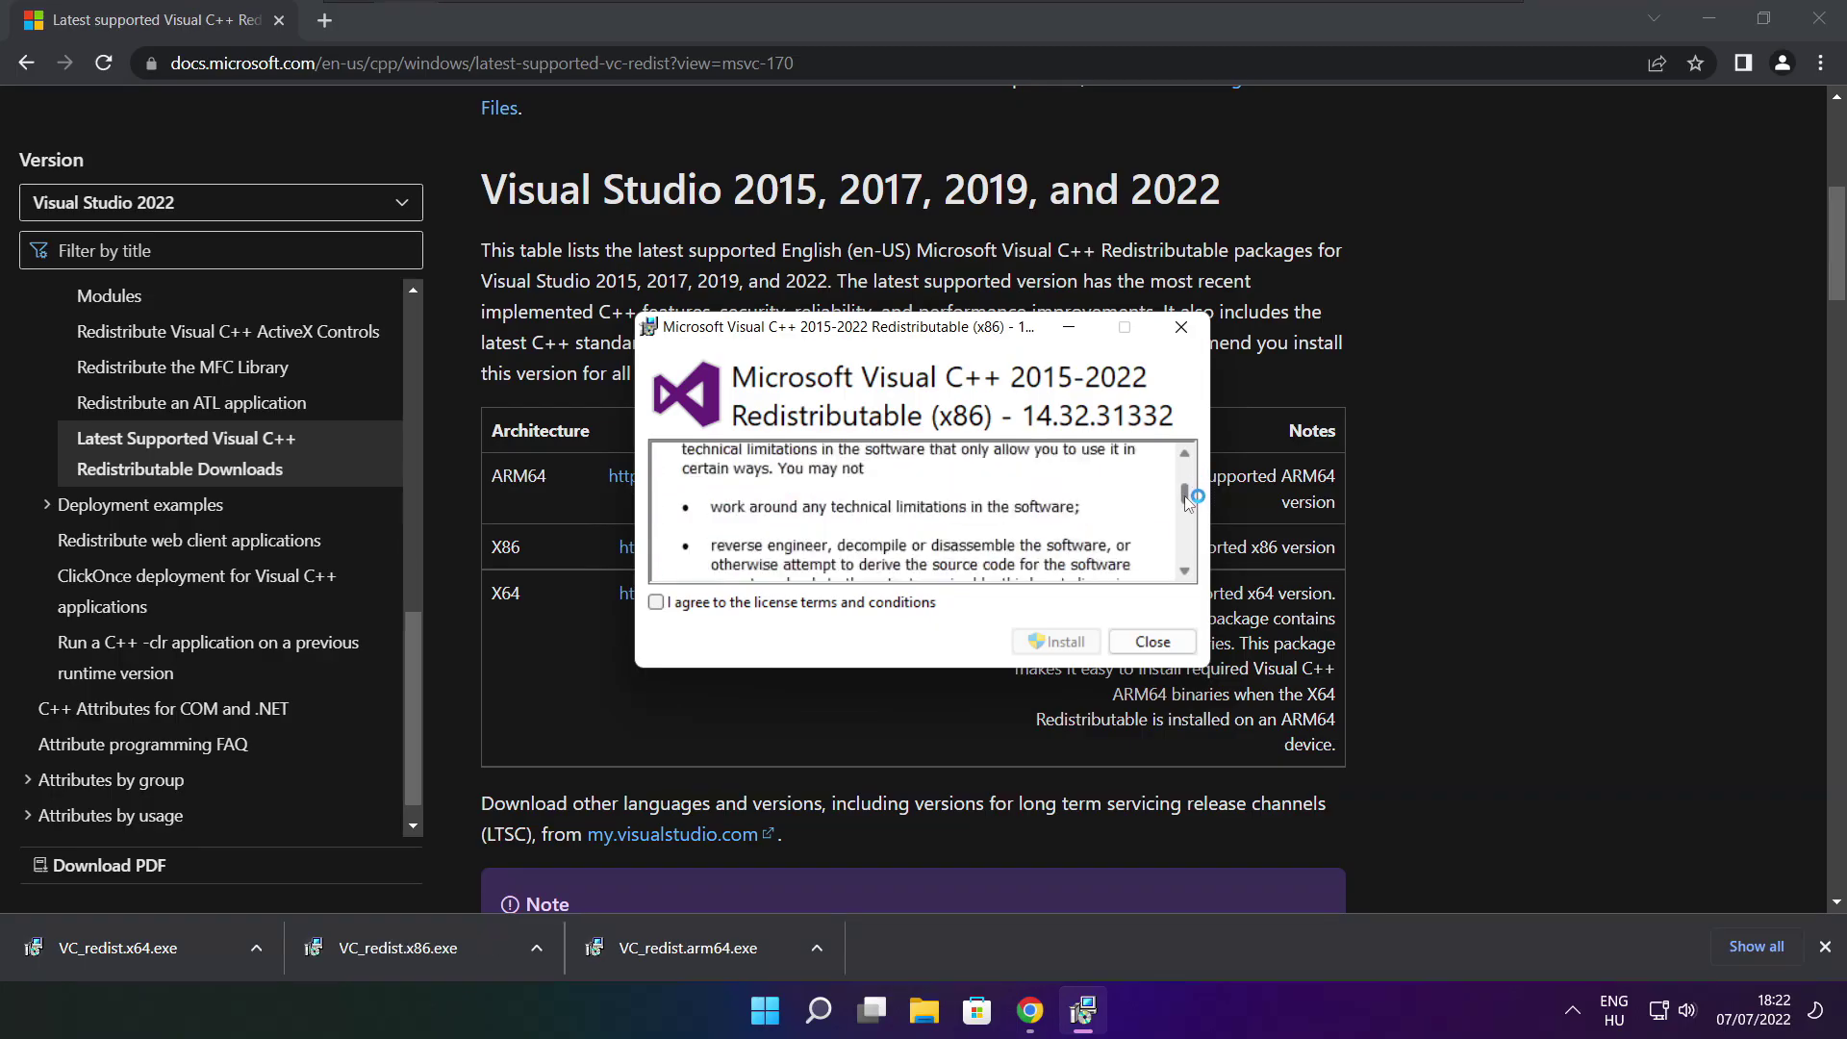
drag(1185, 474, 1186, 556)
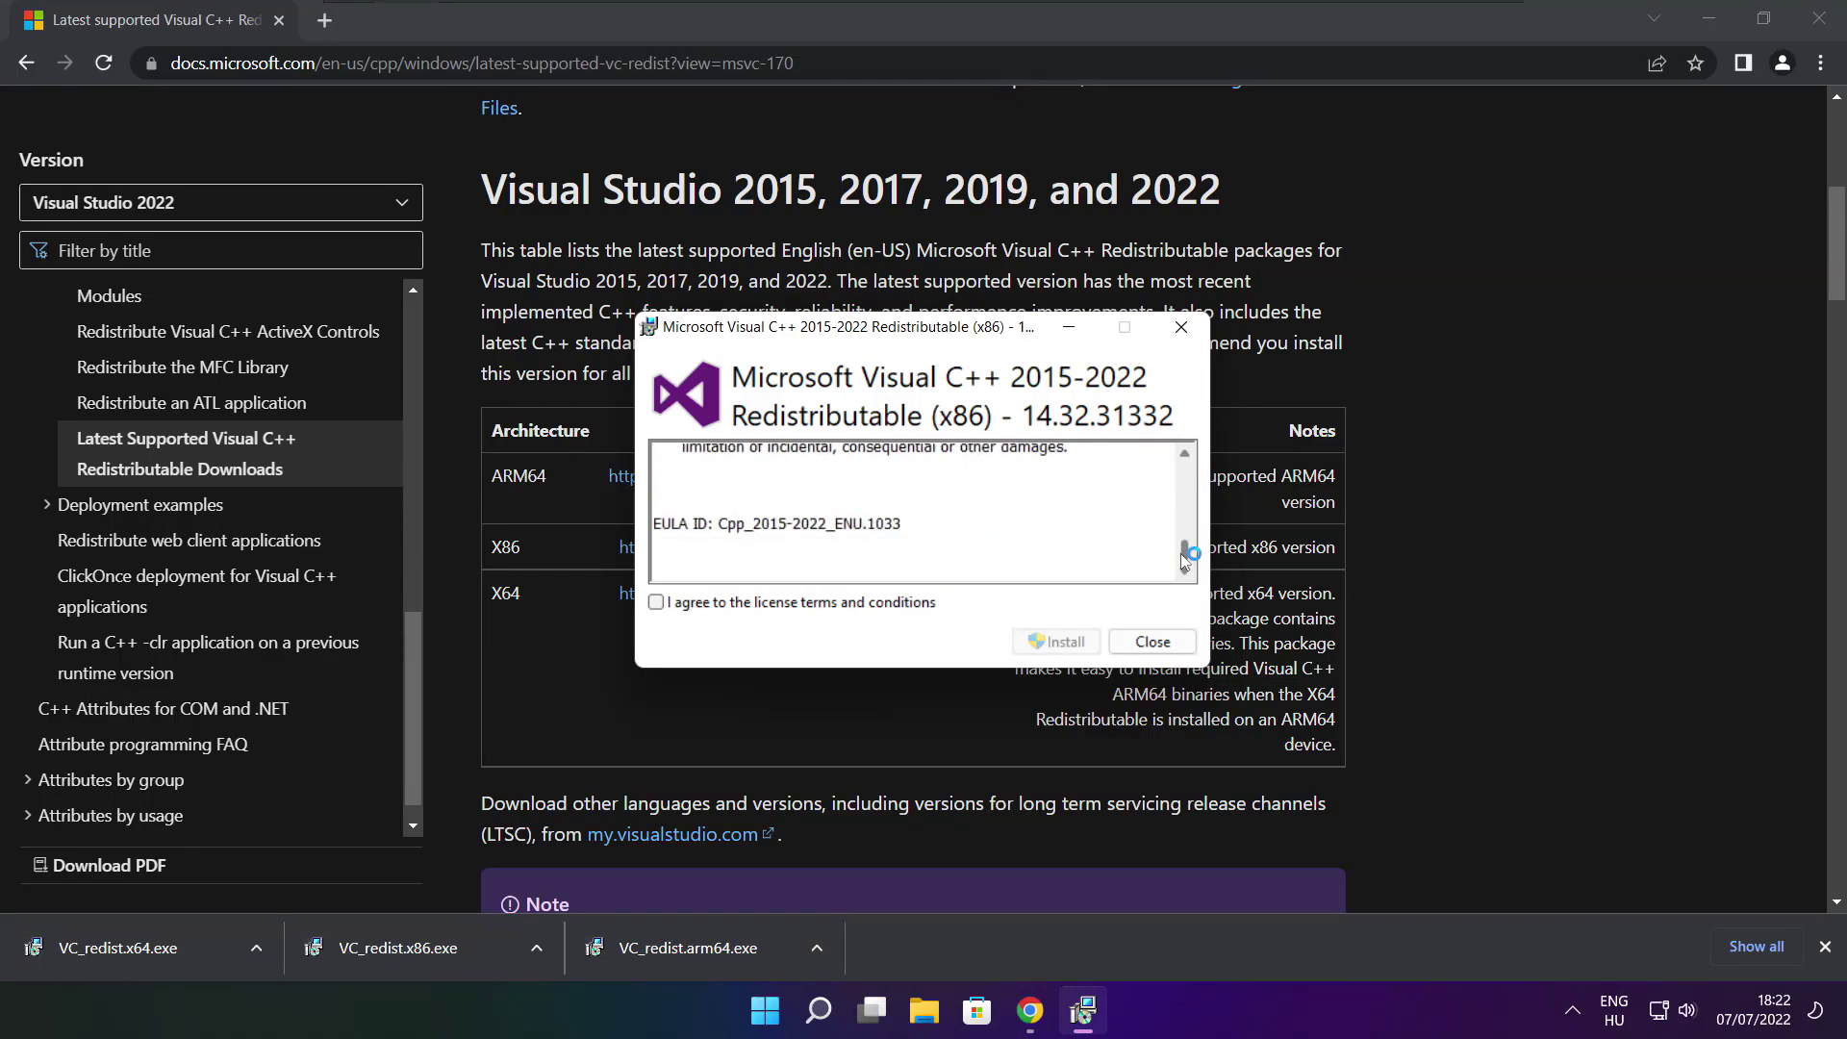
click(660, 606)
click(1059, 640)
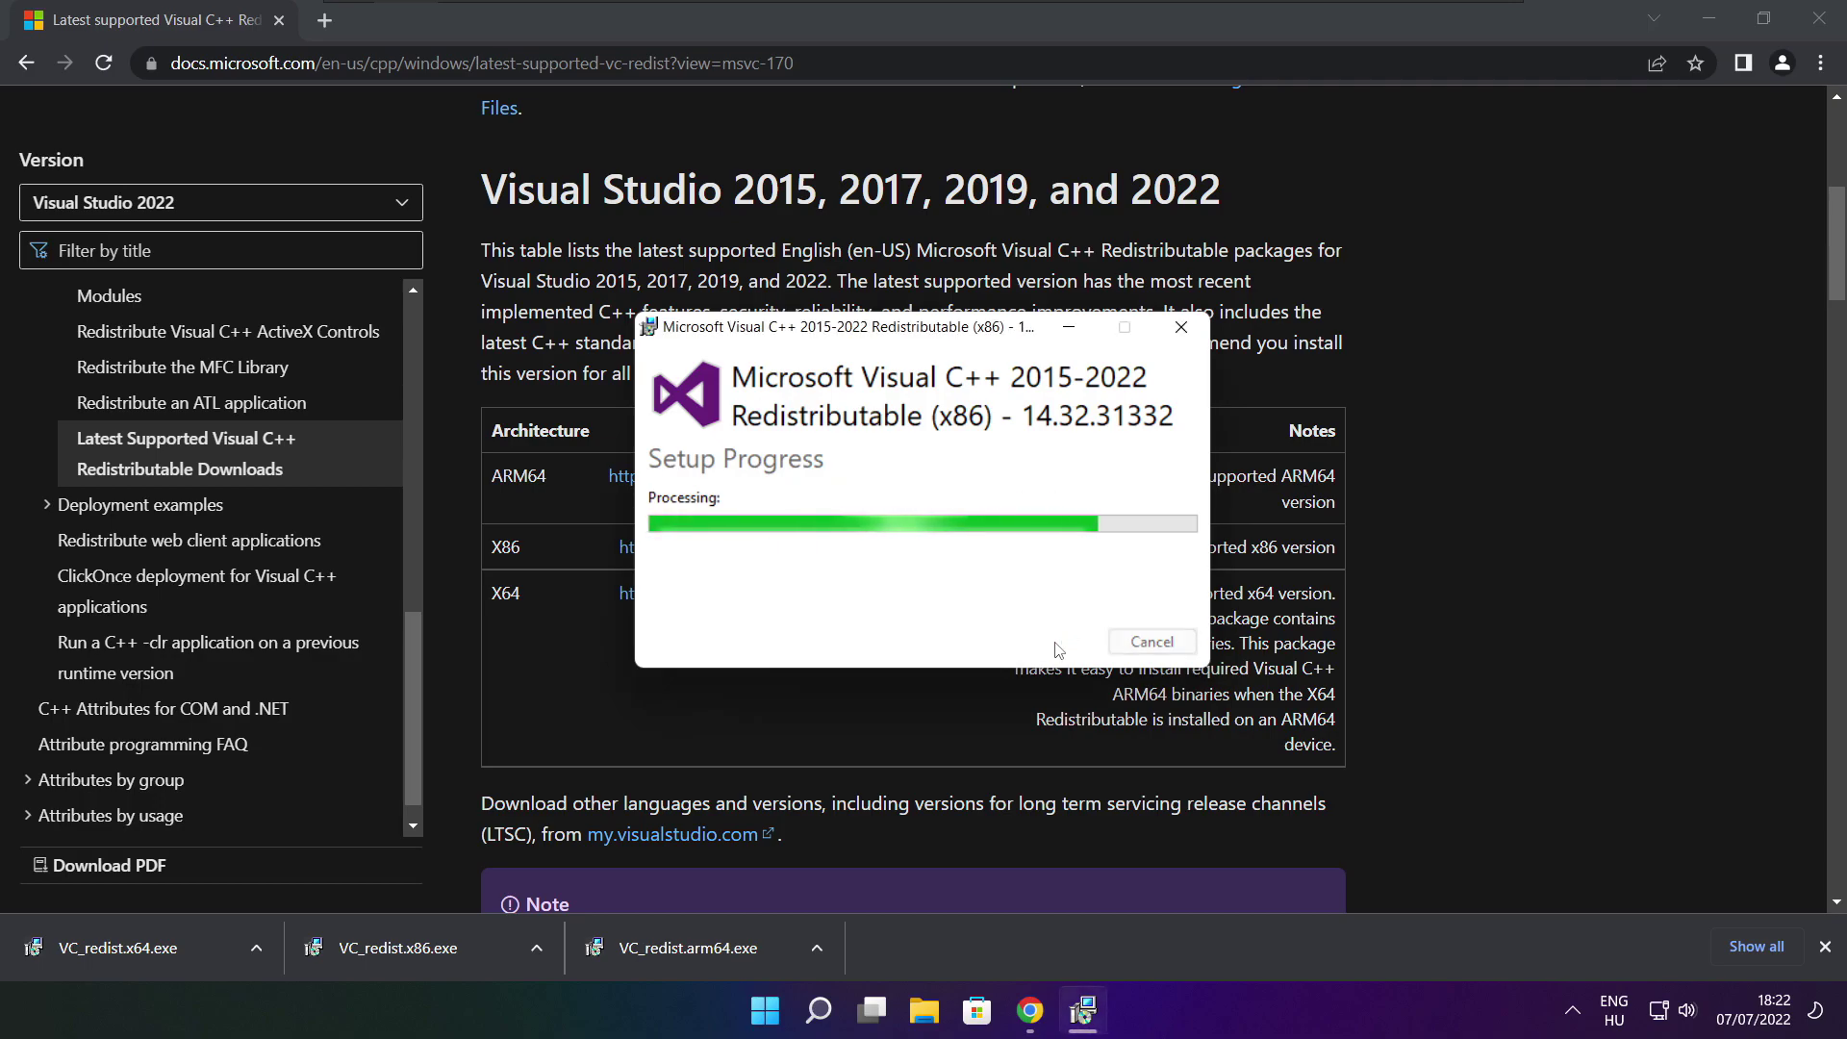
click(1152, 643)
Run VC_redist.x64.exe with the license accepted, and close it after Setup Successful.
click(154, 946)
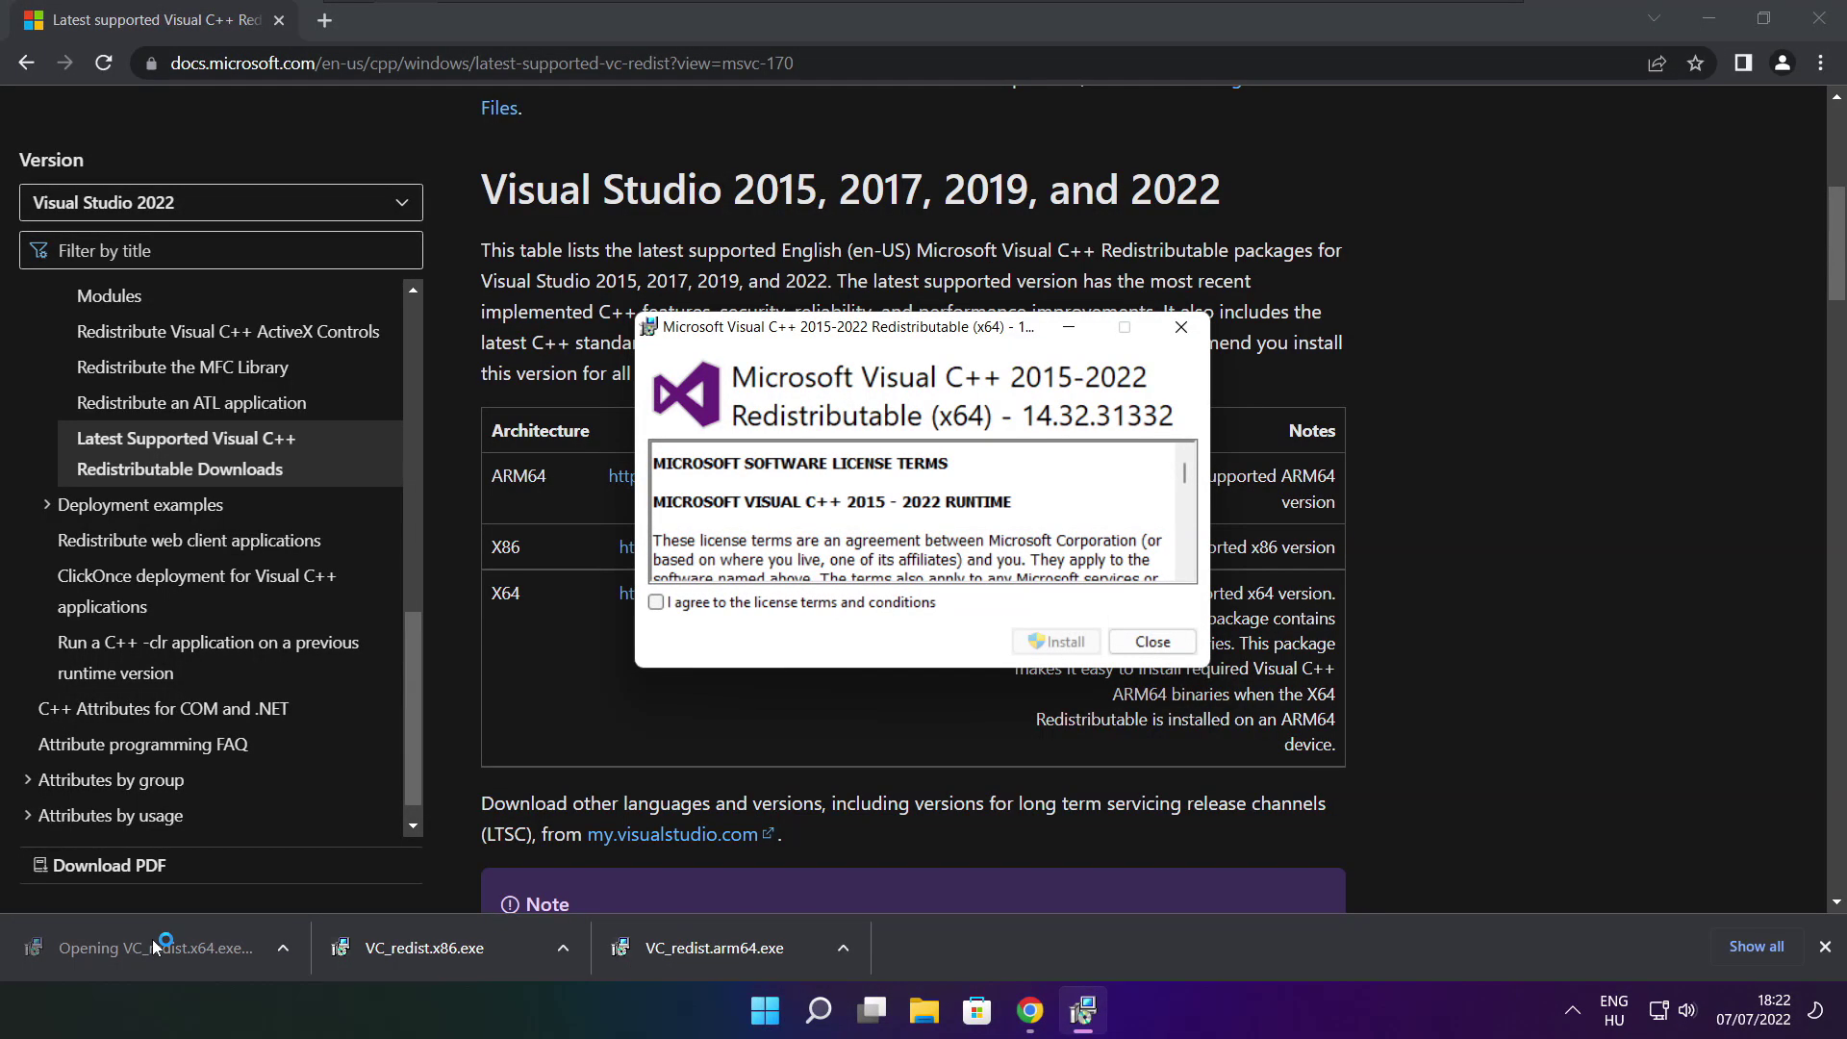
drag(1186, 473, 1185, 571)
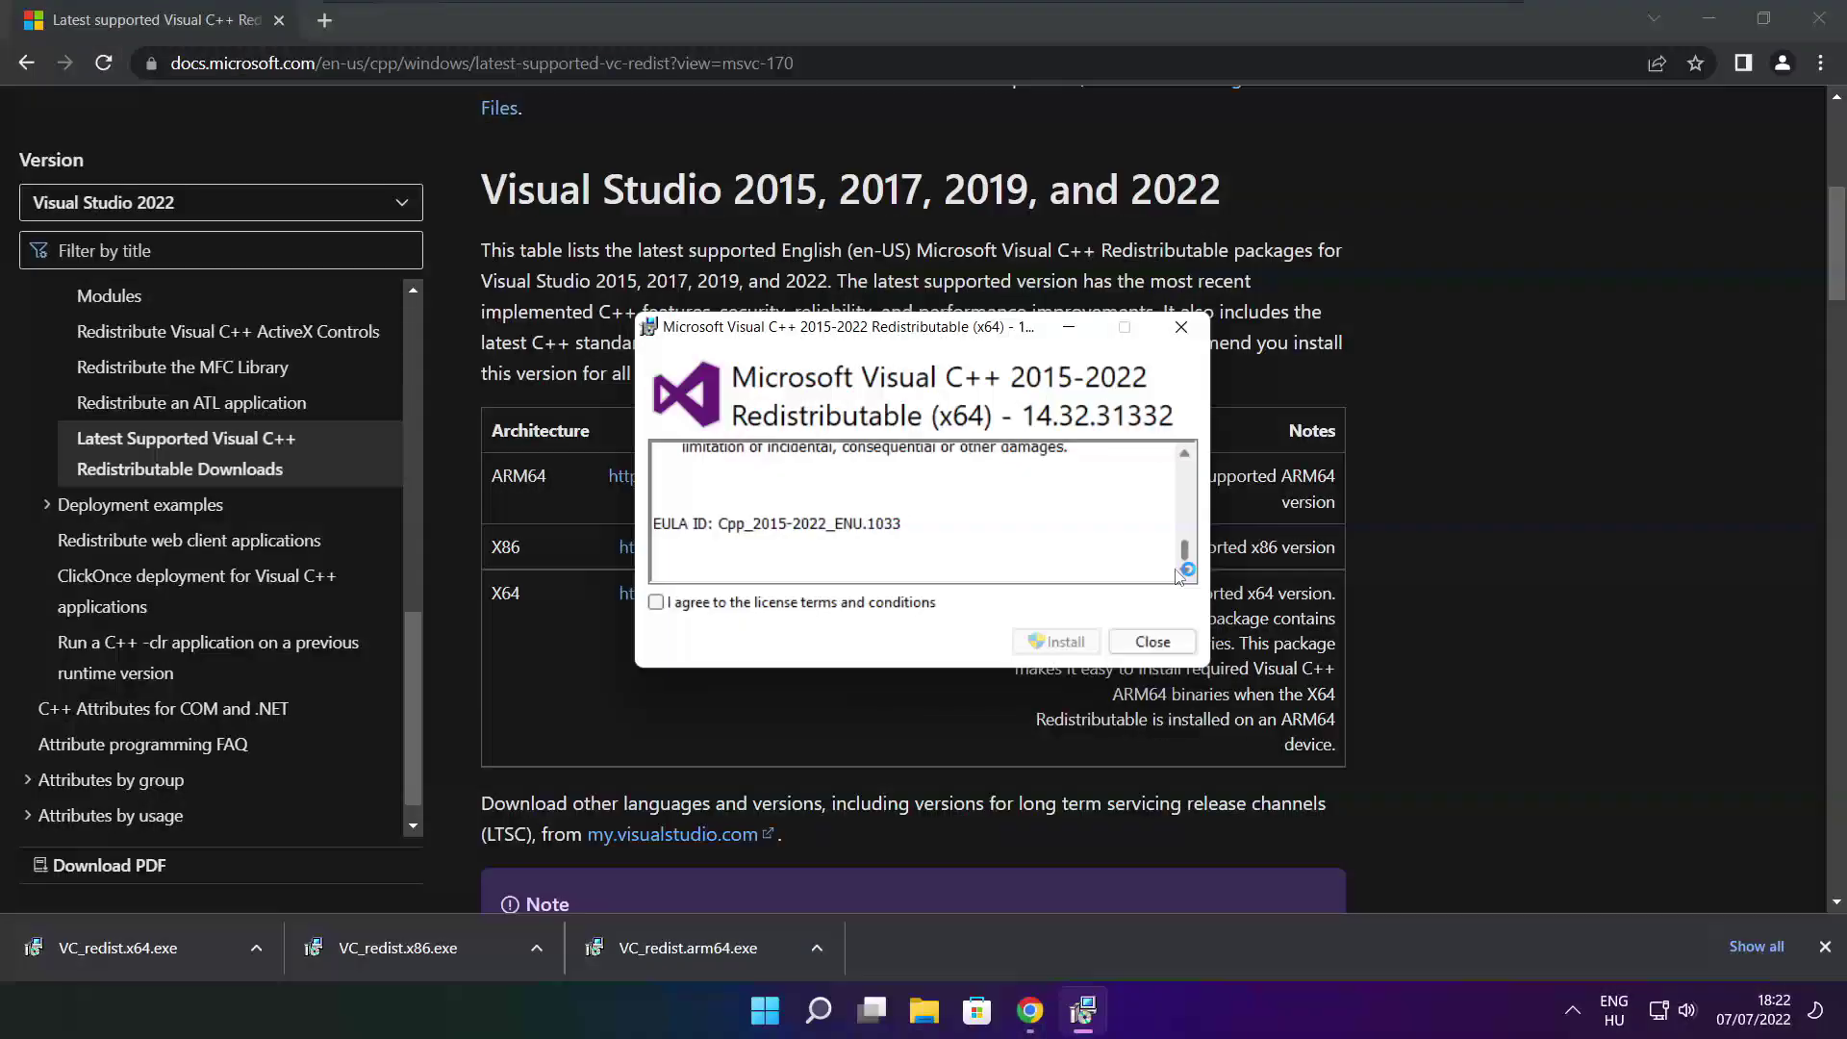
click(657, 603)
click(1063, 643)
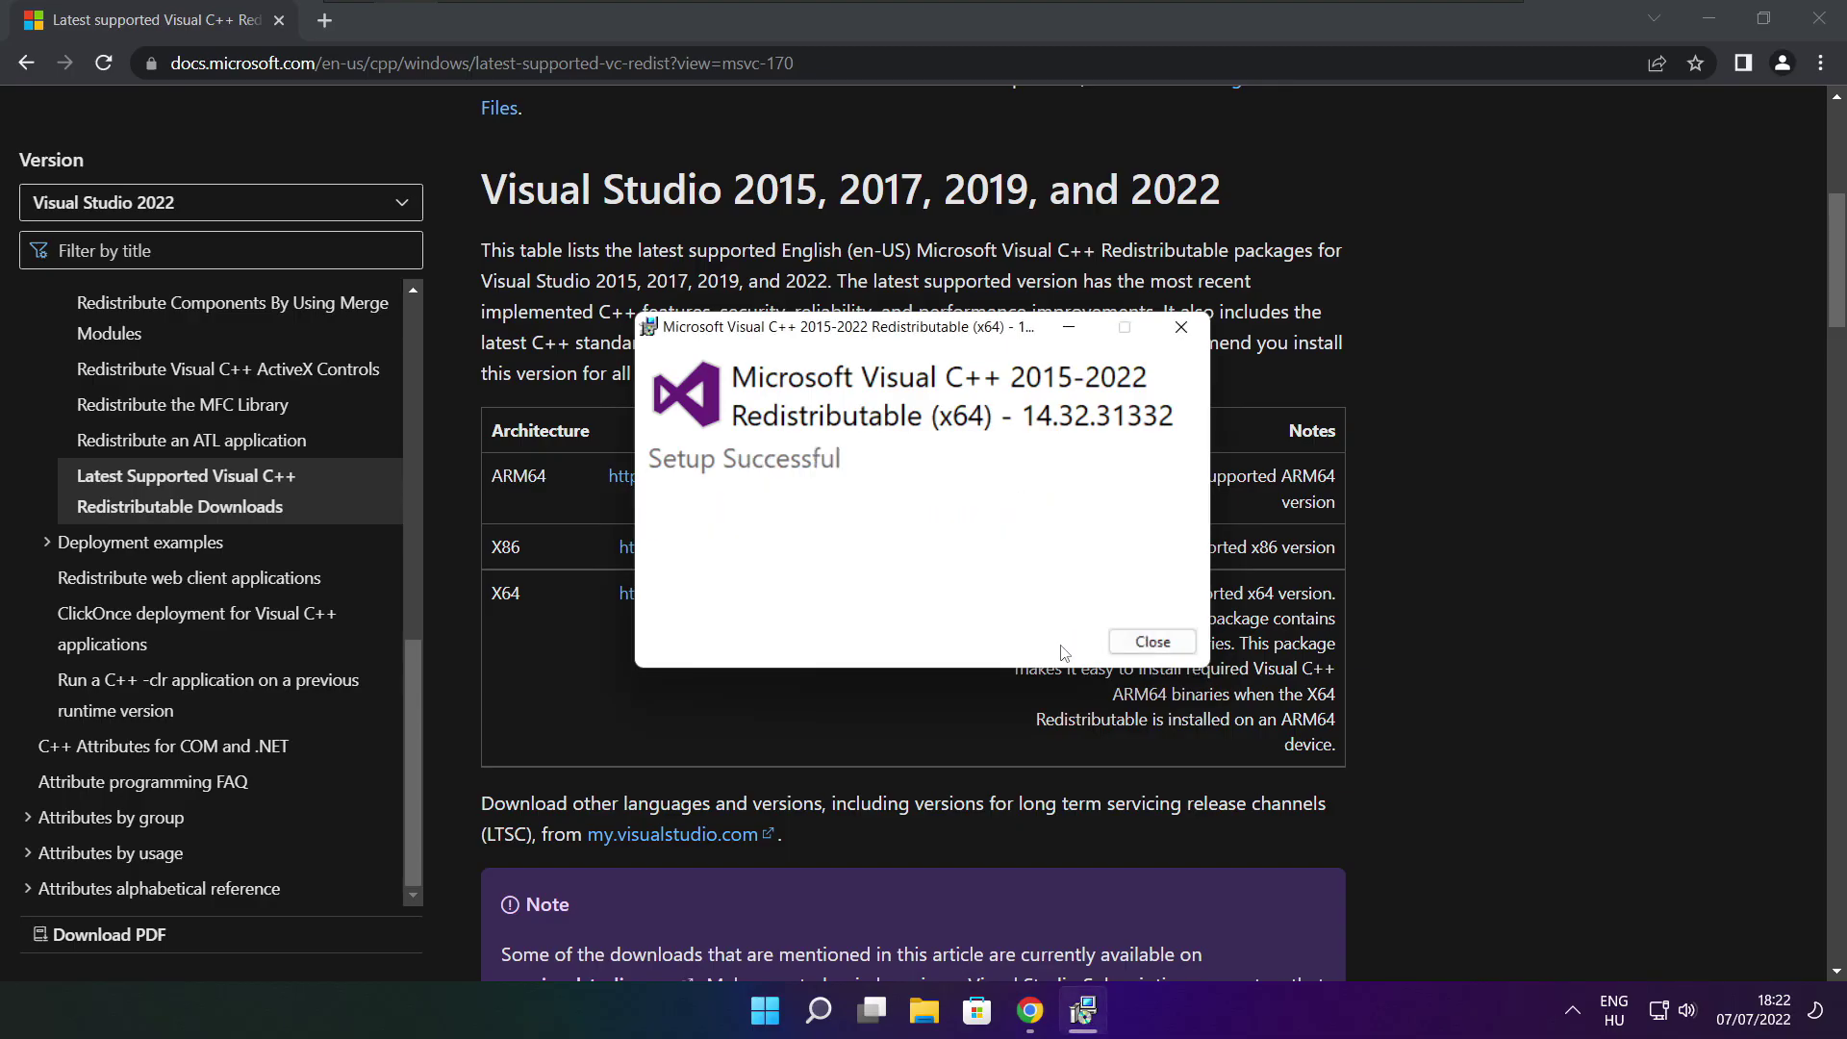
click(1151, 643)
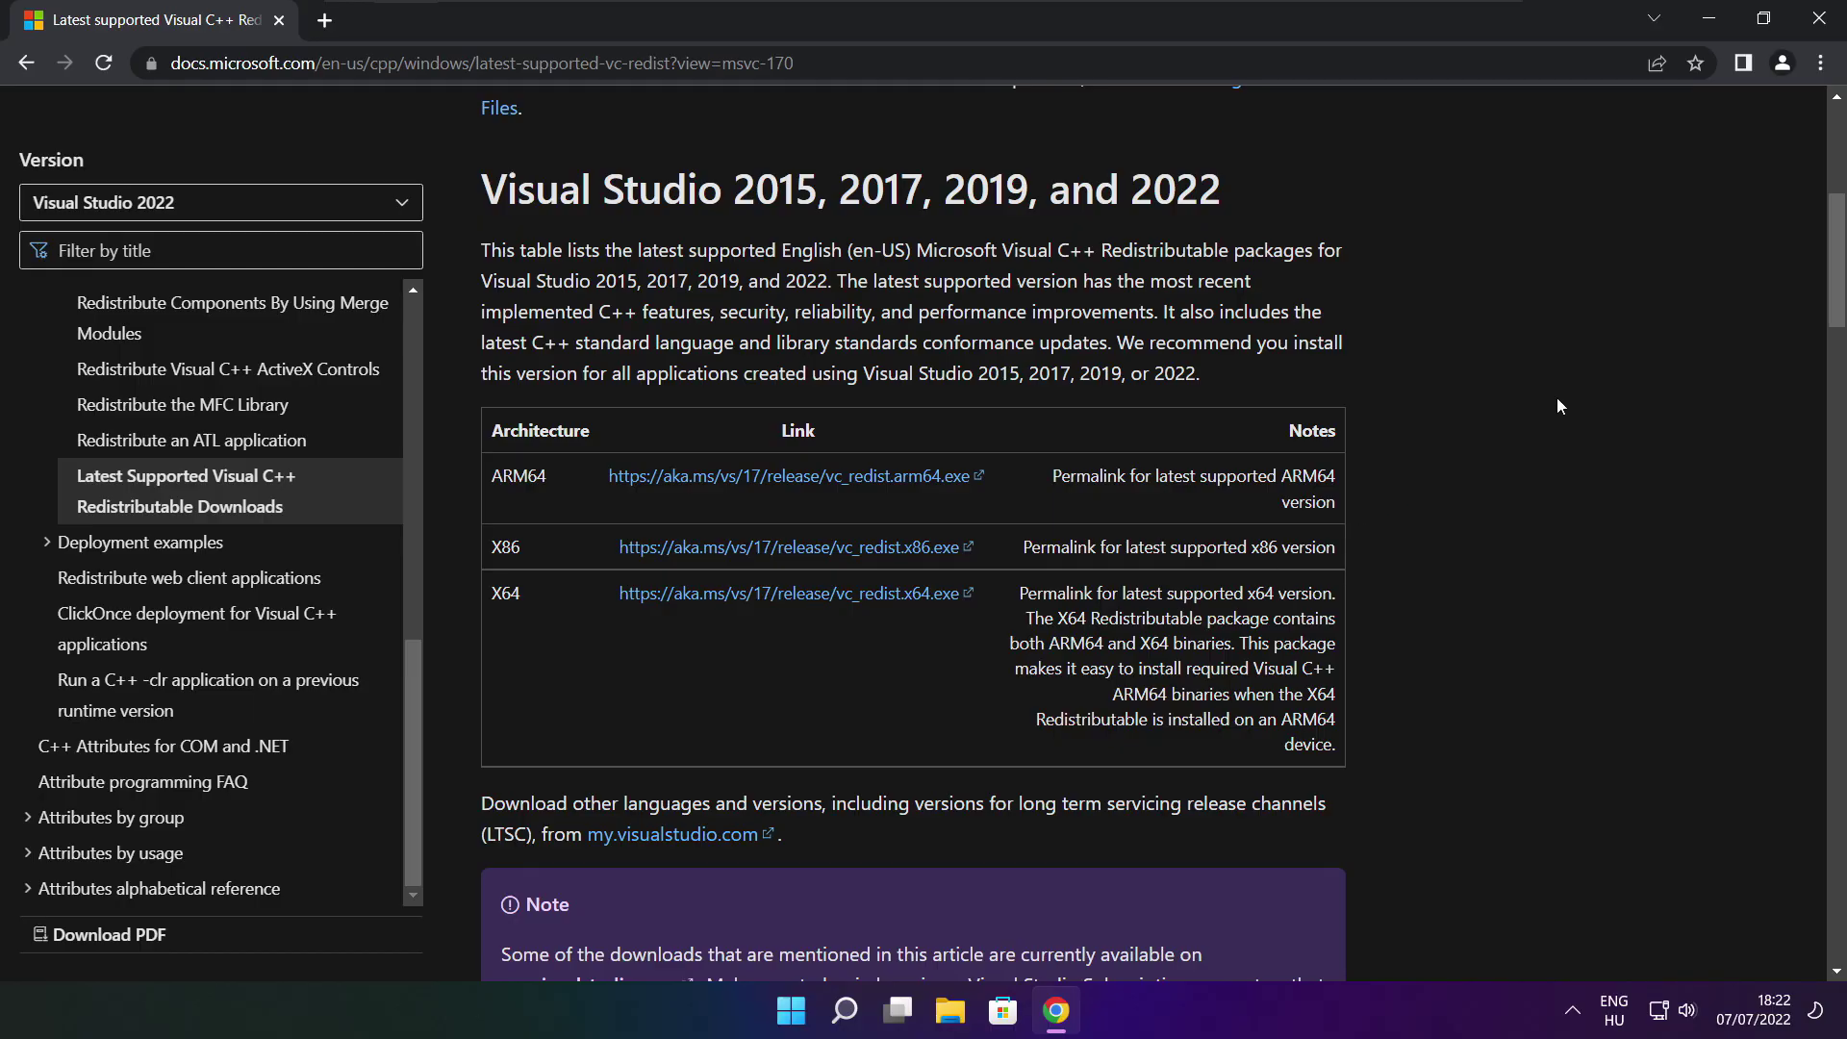
Close Chrome and launch Task Manager from the Start button's right-click menu.
click(1822, 20)
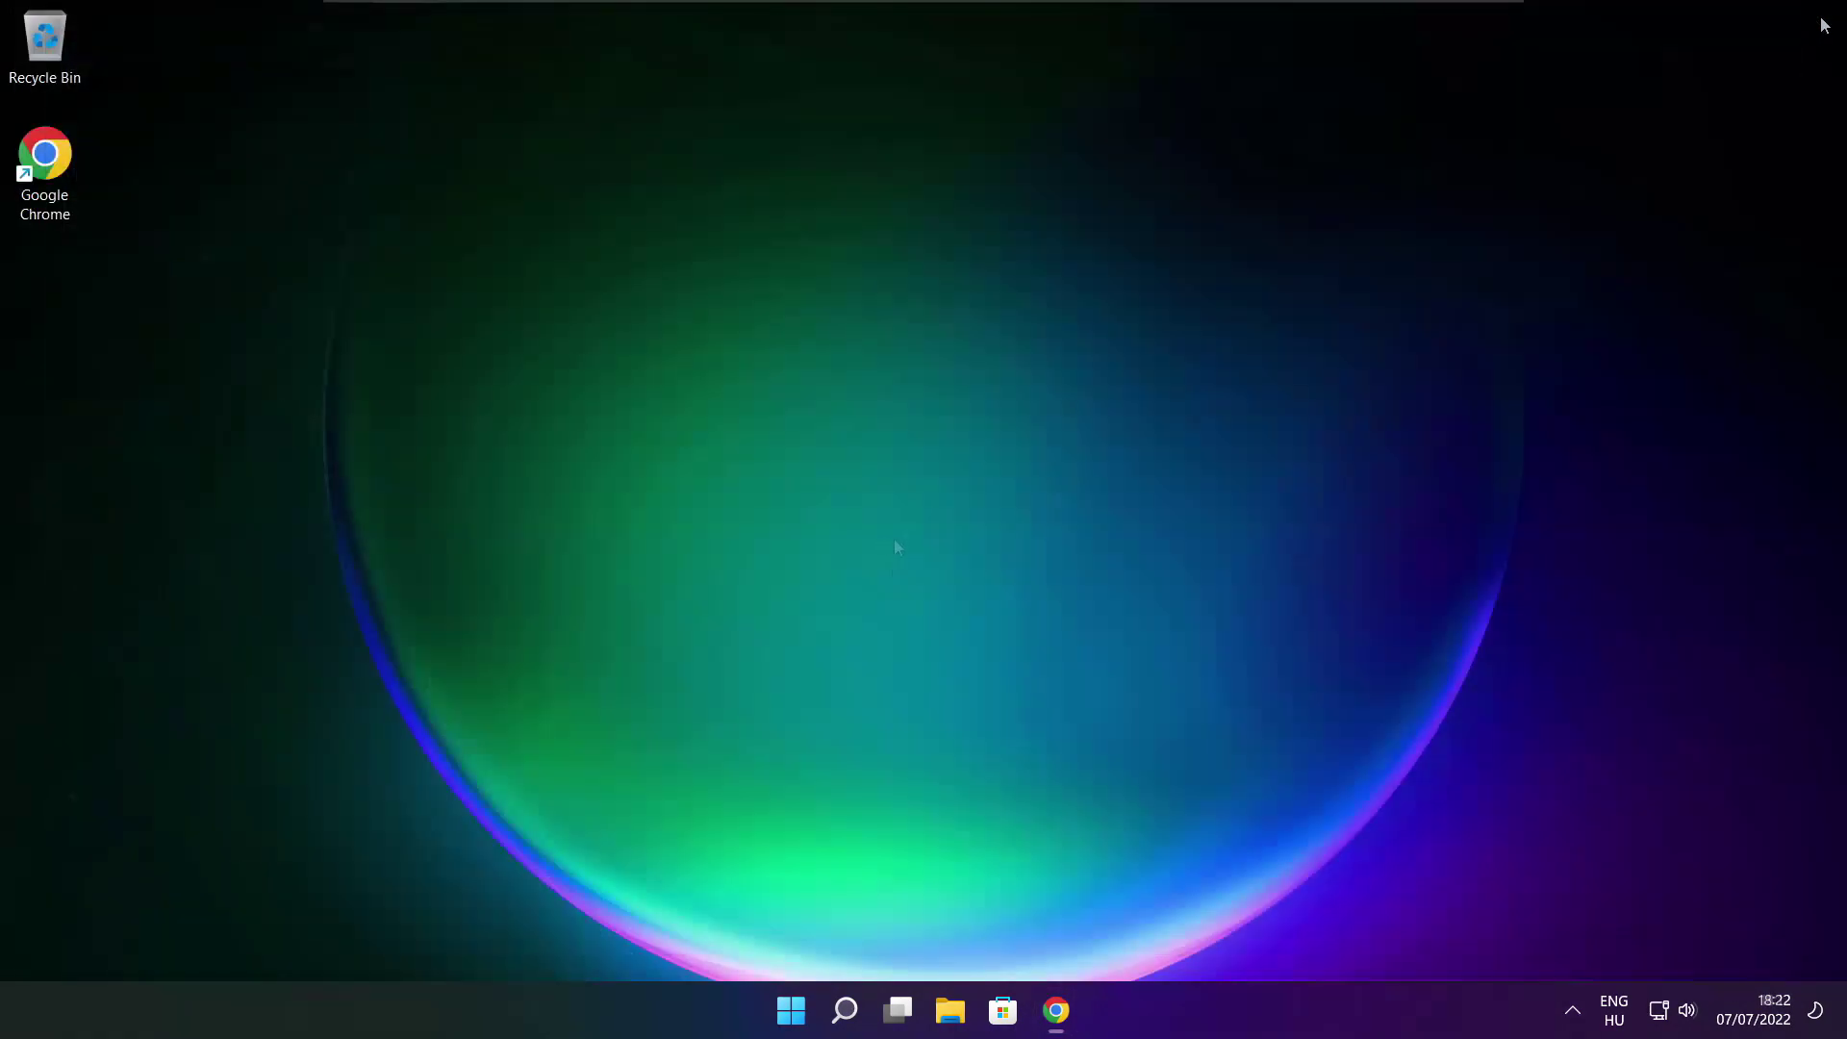
right_click(791, 1014)
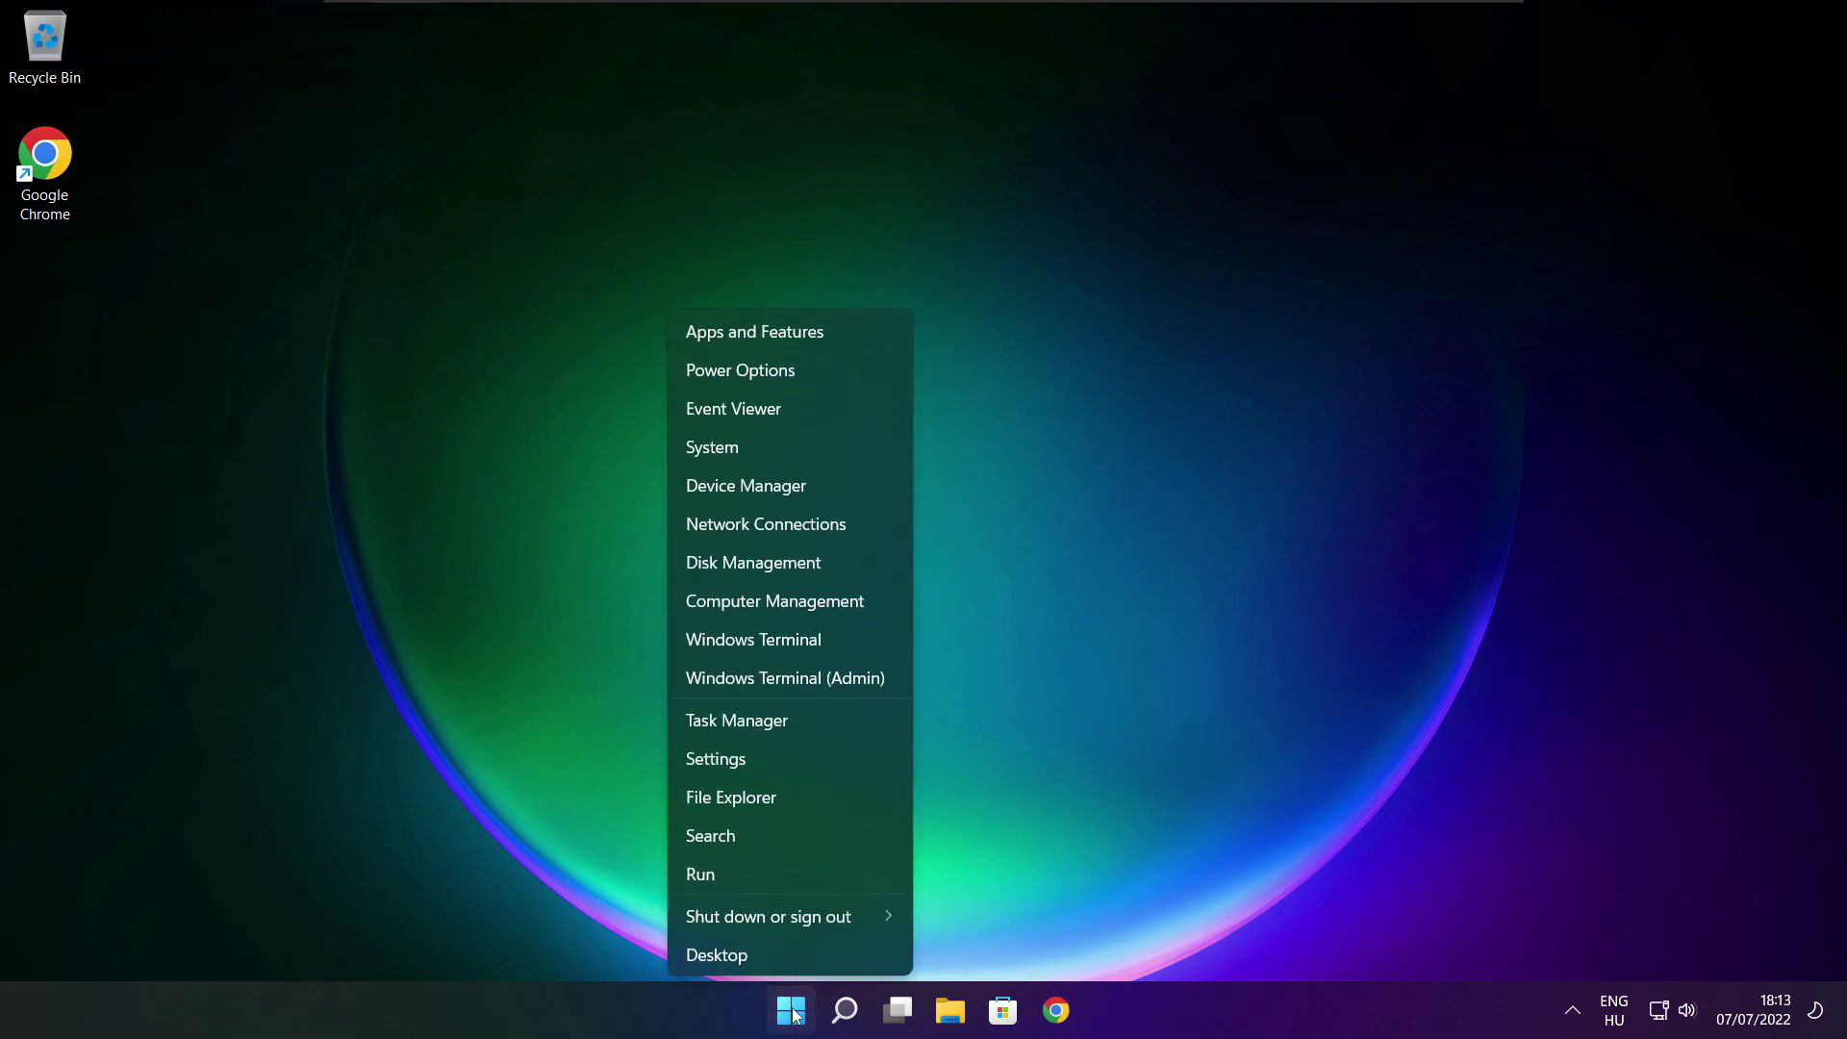
click(793, 720)
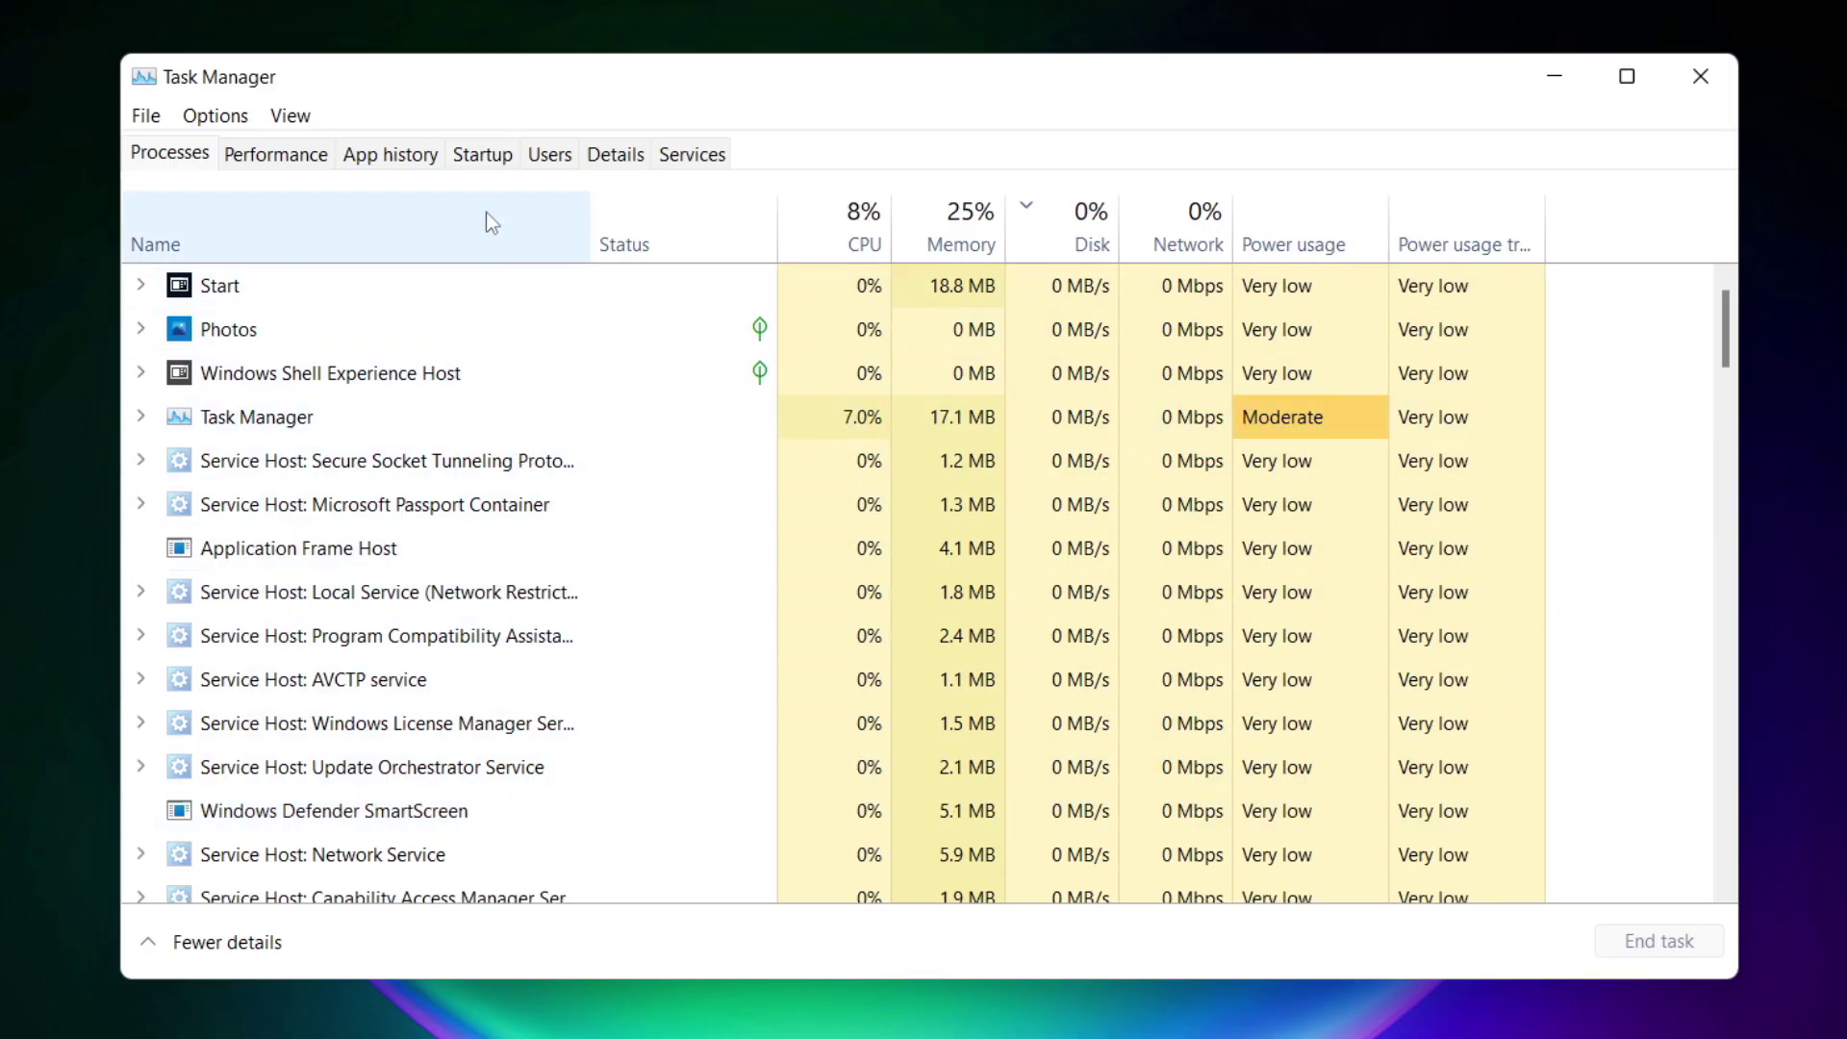
Disable Cortana, Microsoft Edge, Microsoft Teams and Terminal on the Startup tab, then exit.
click(487, 159)
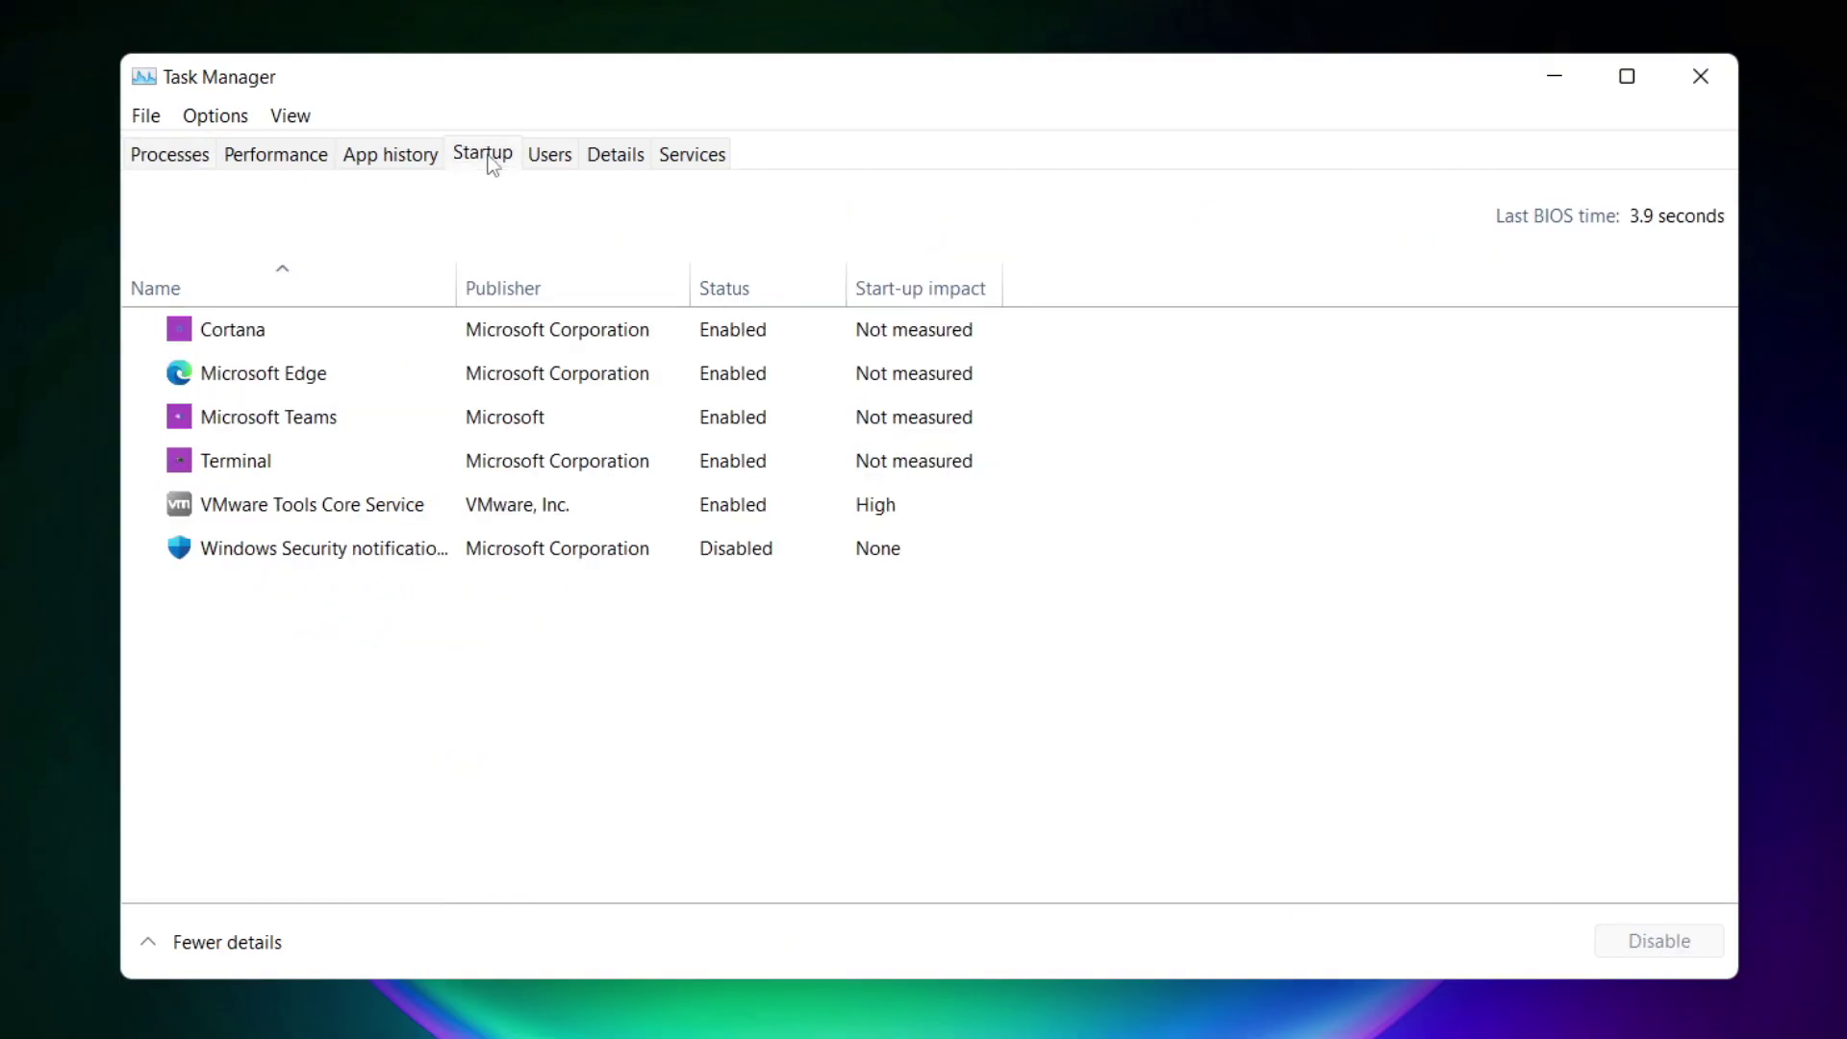
click(518, 340)
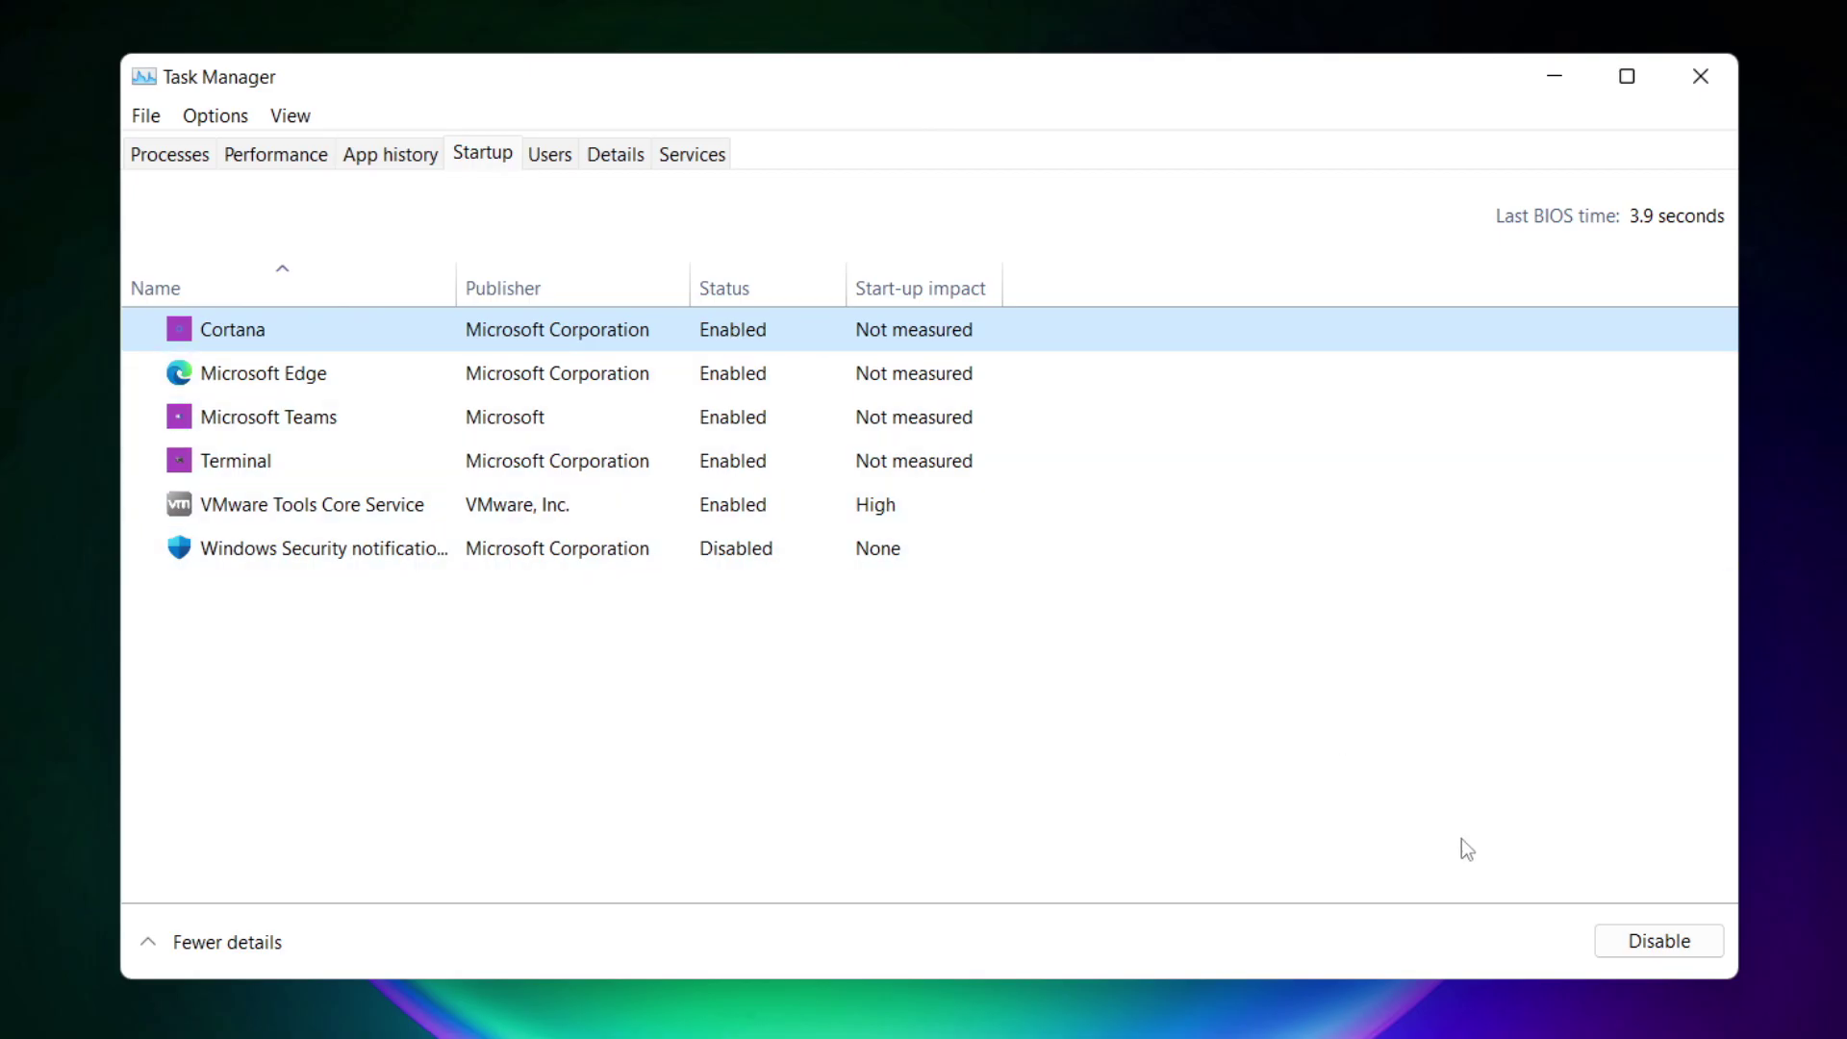
click(1659, 950)
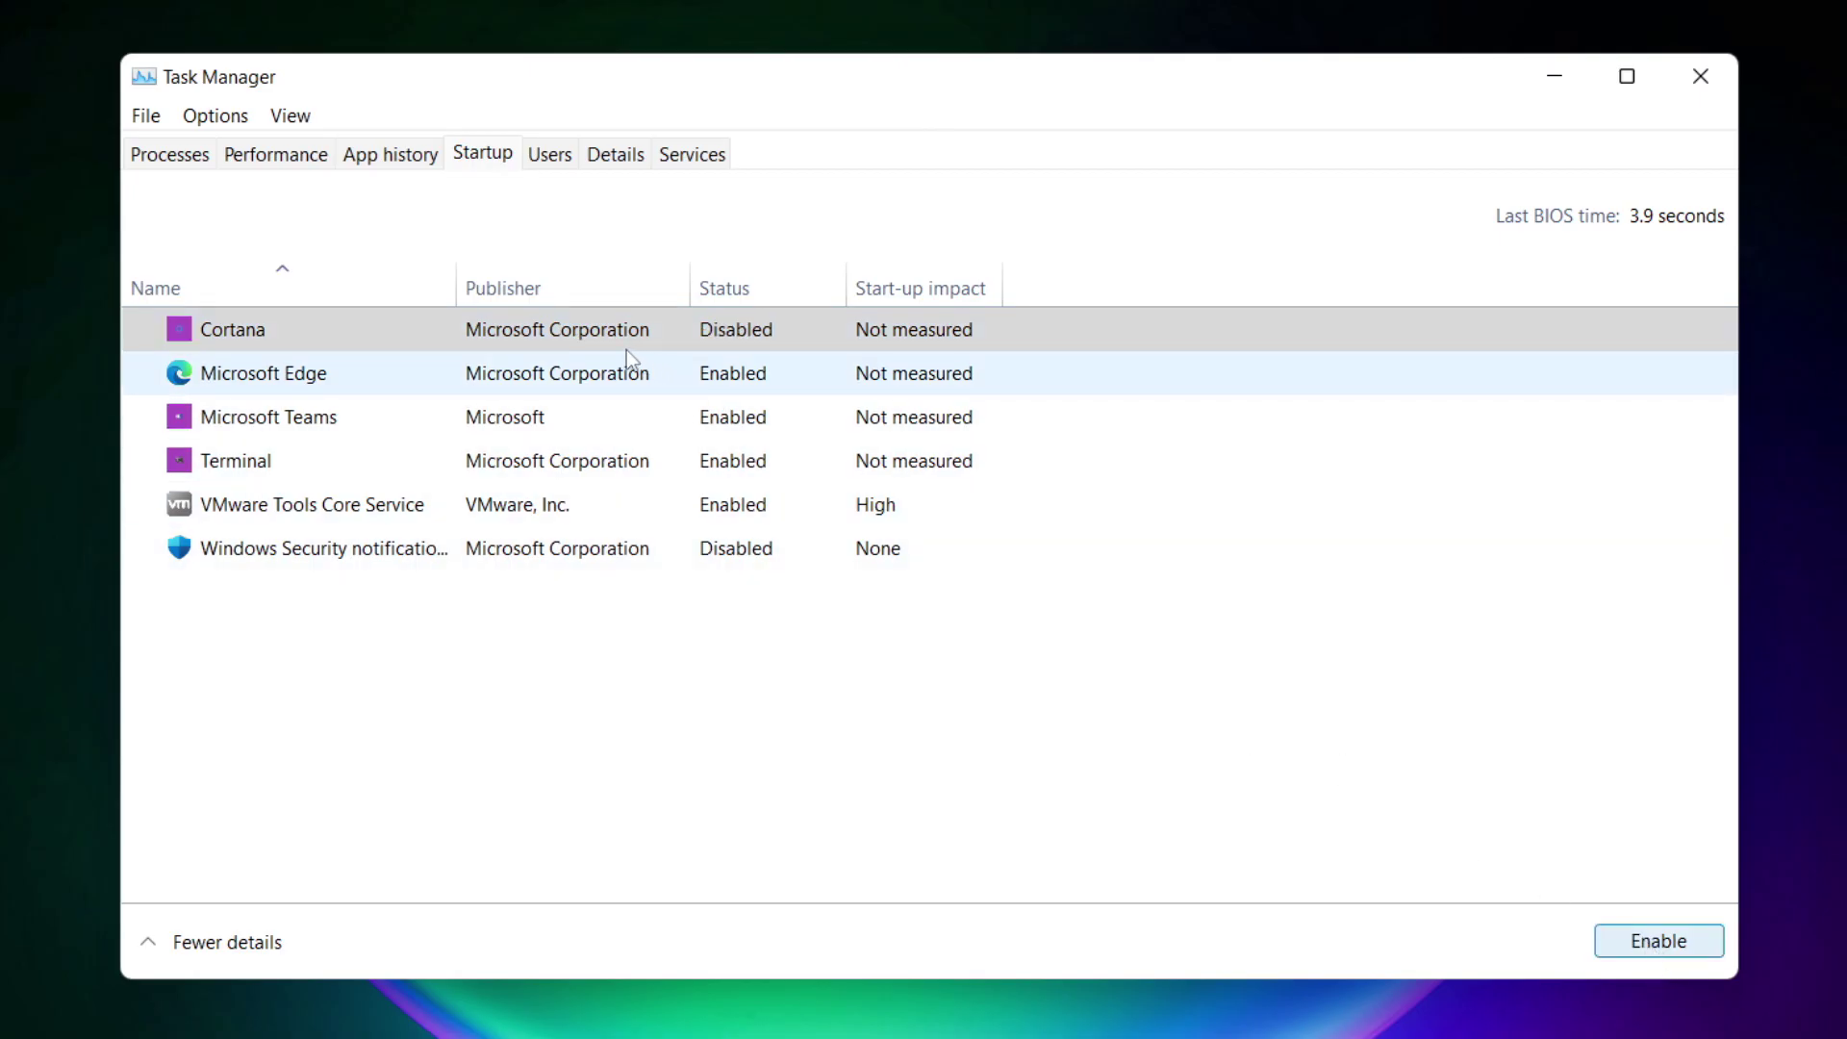
click(461, 381)
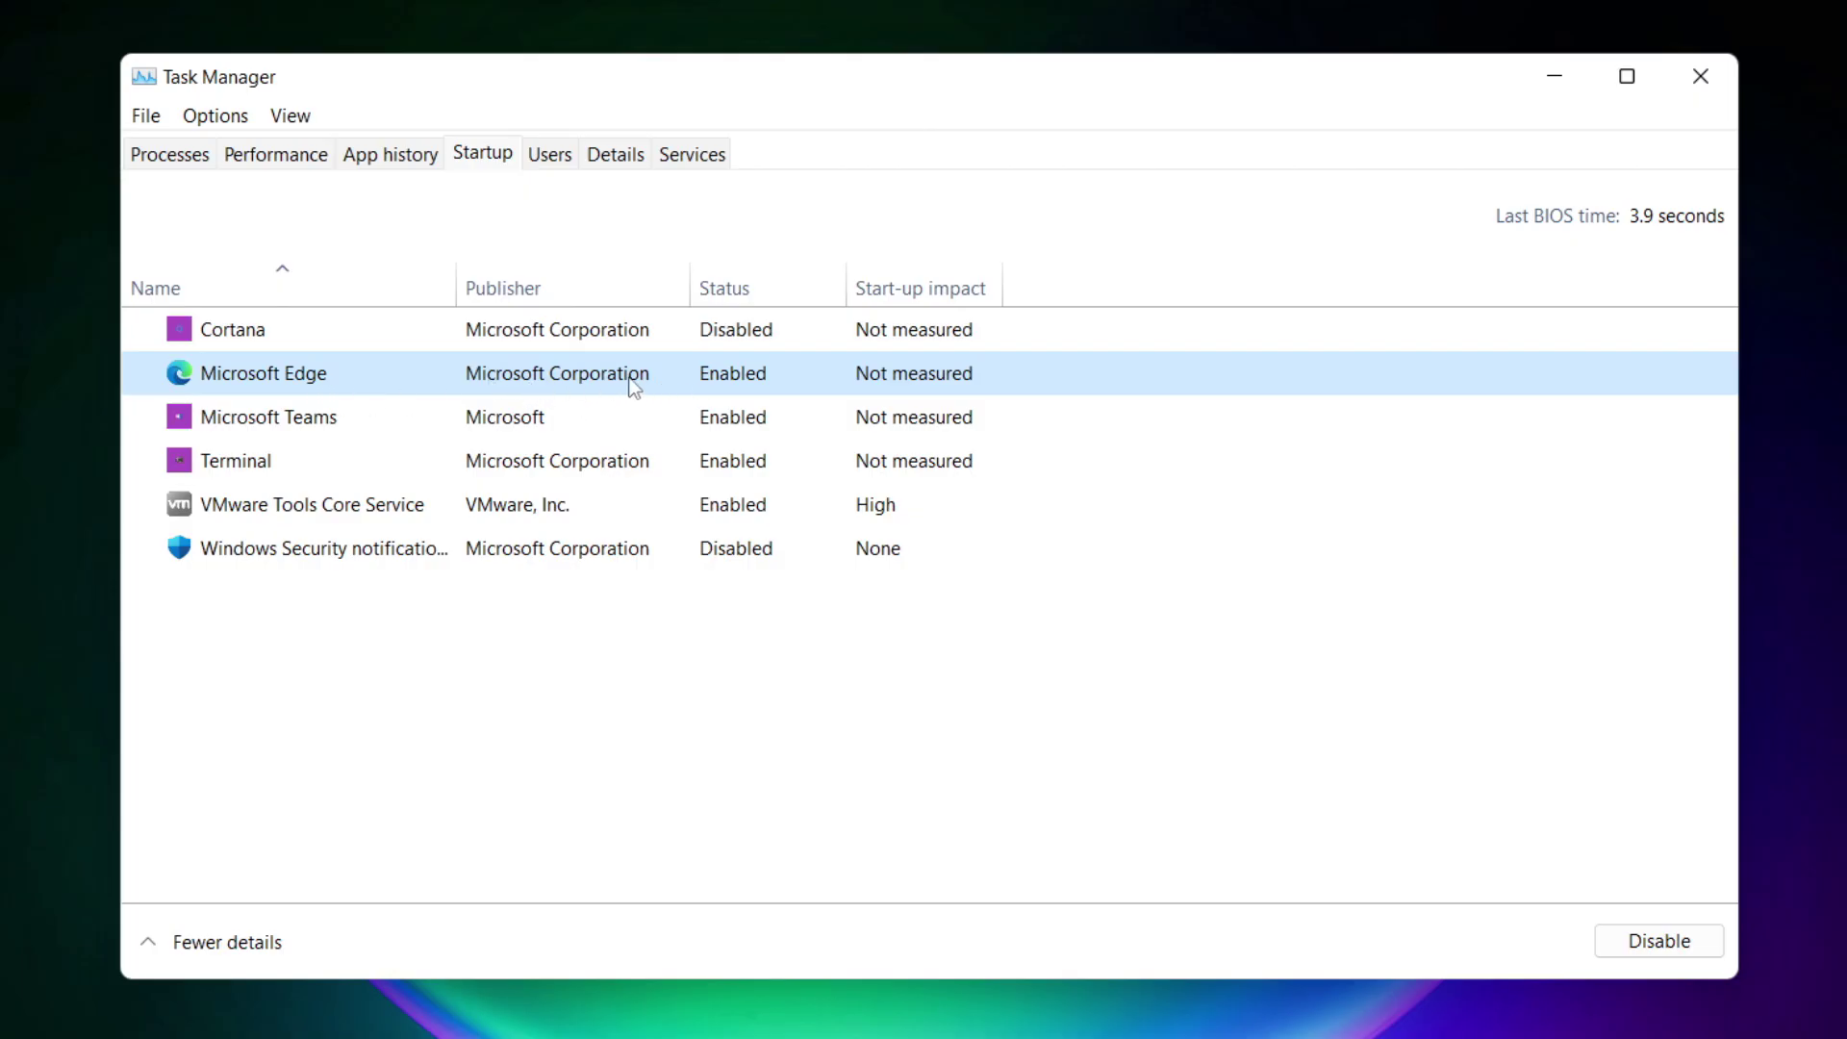
click(1662, 947)
click(761, 418)
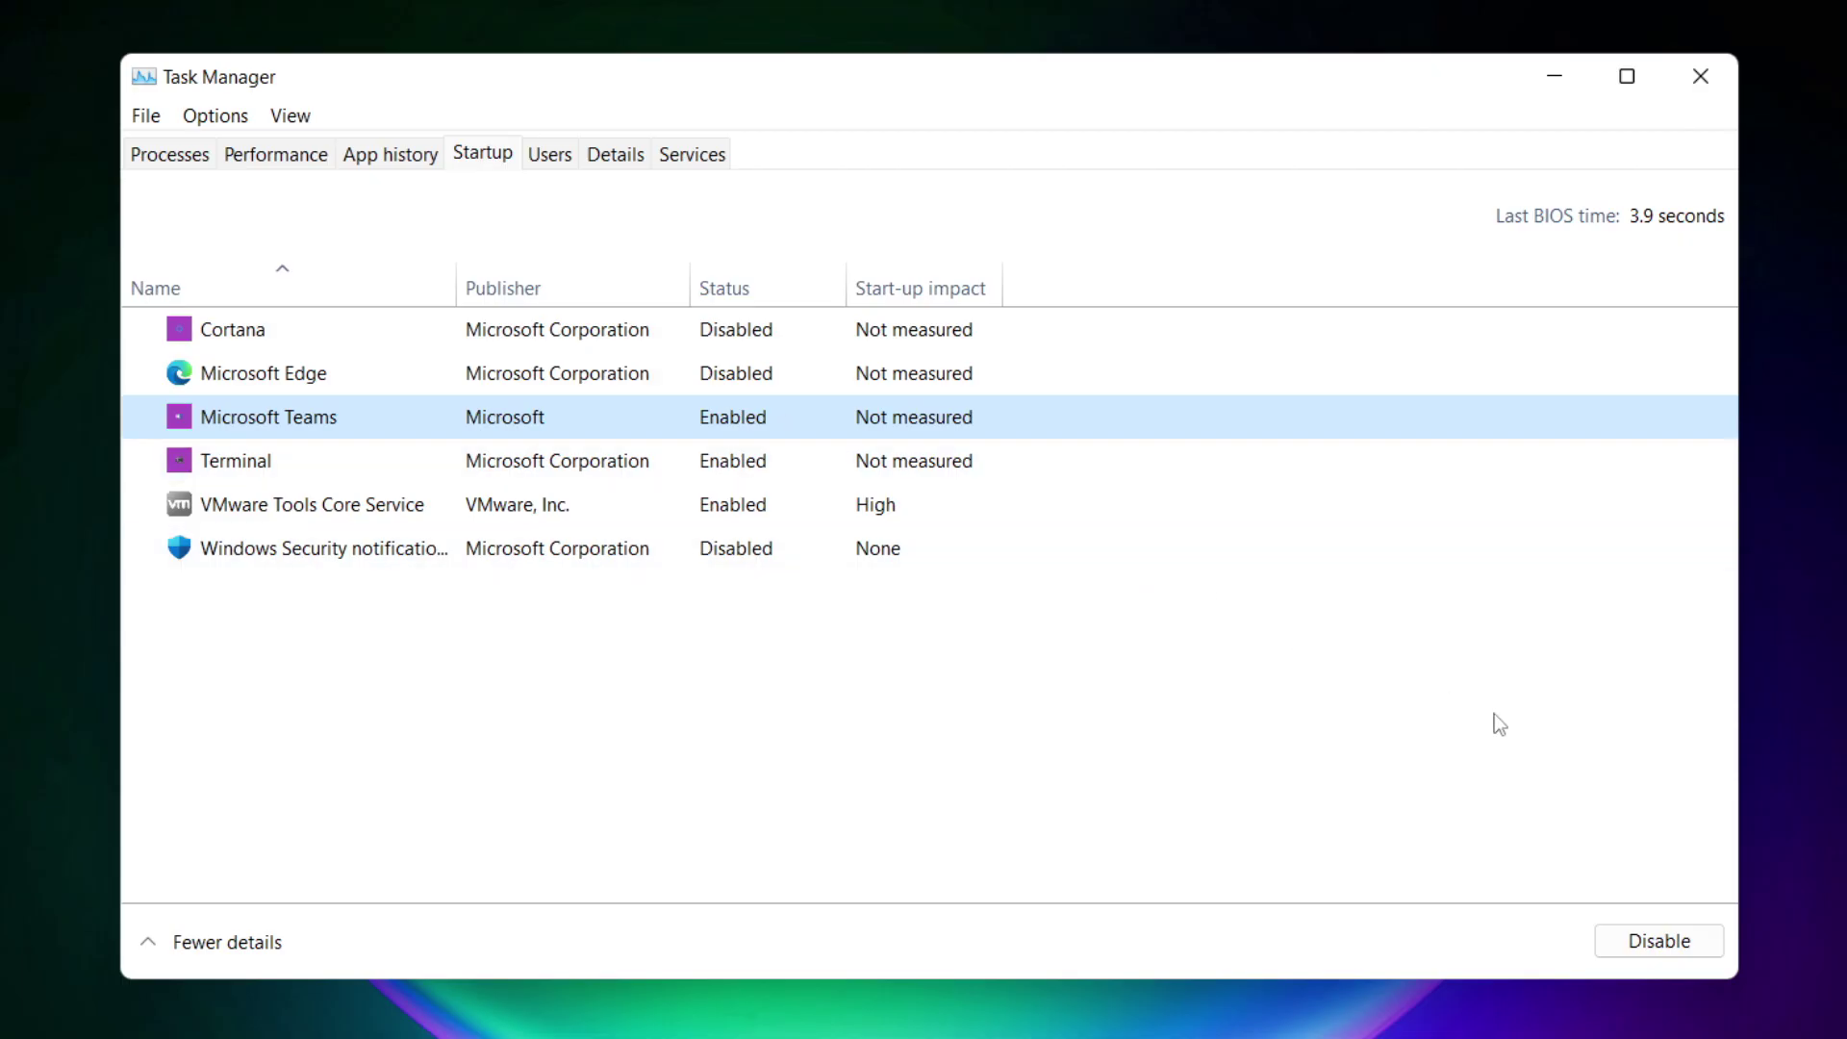
click(1660, 941)
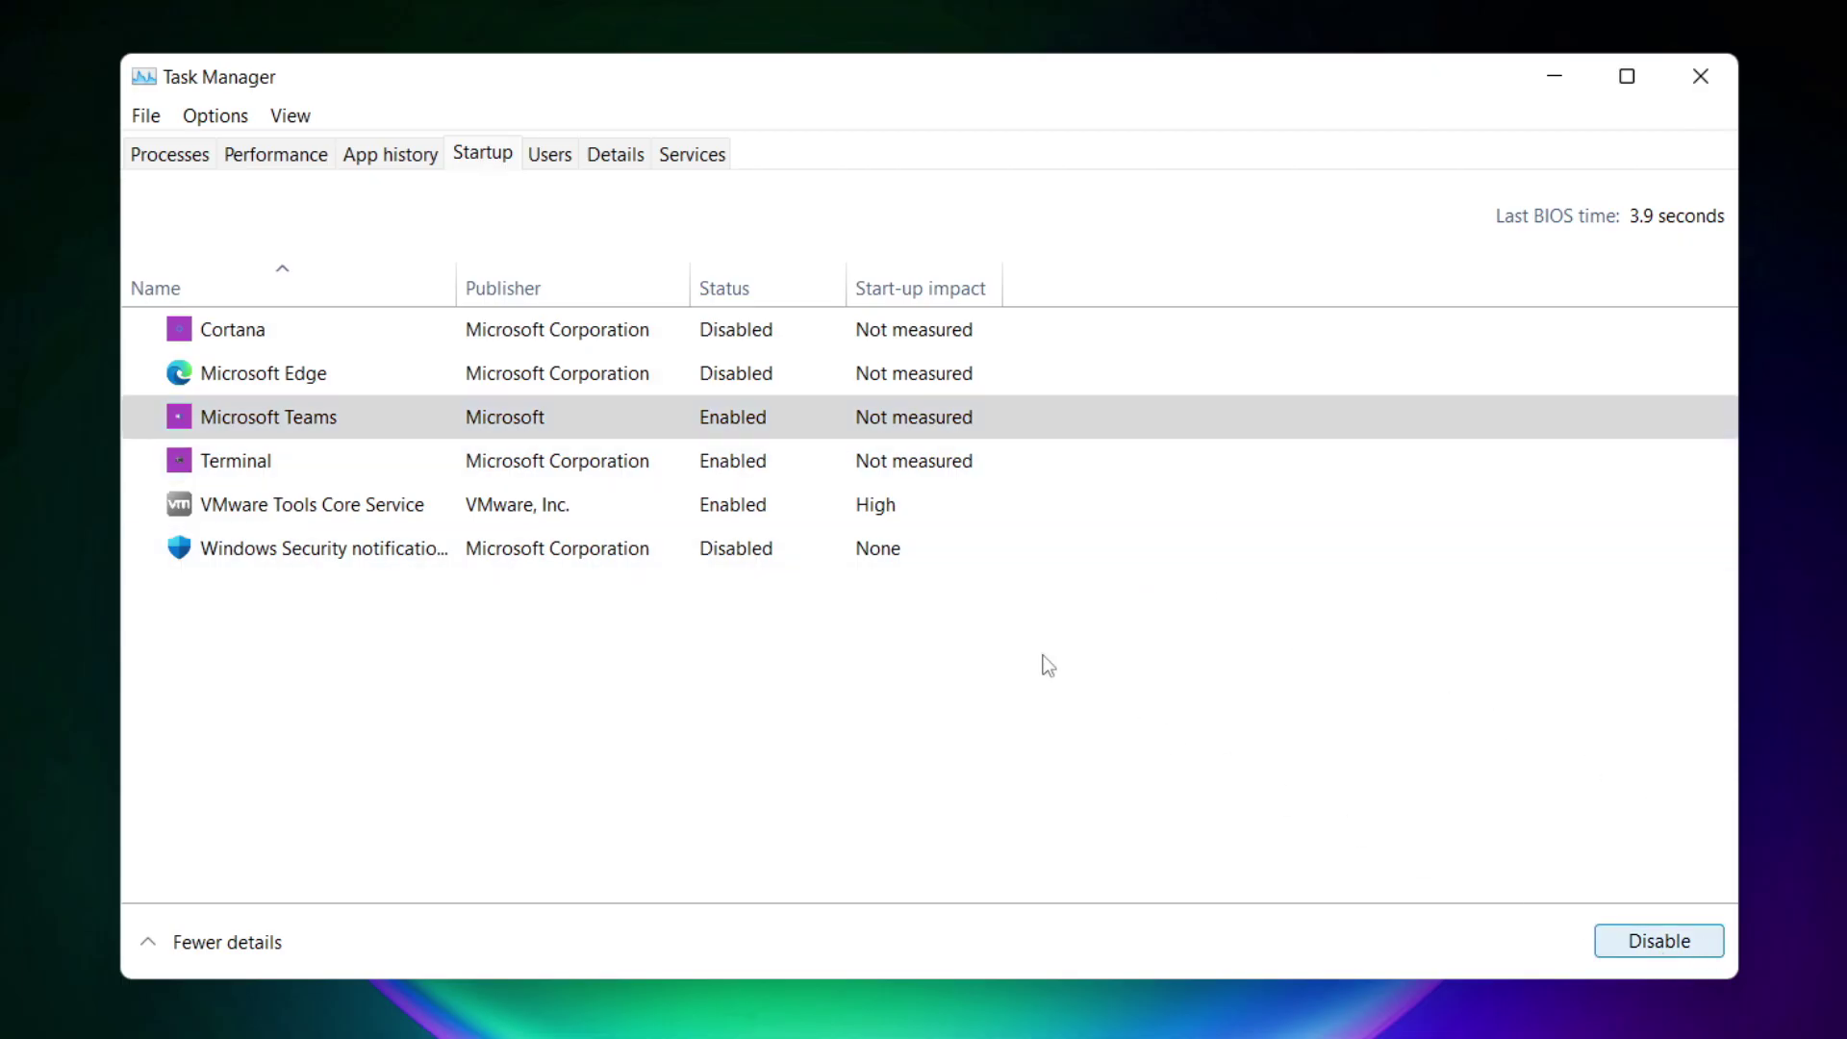
click(616, 469)
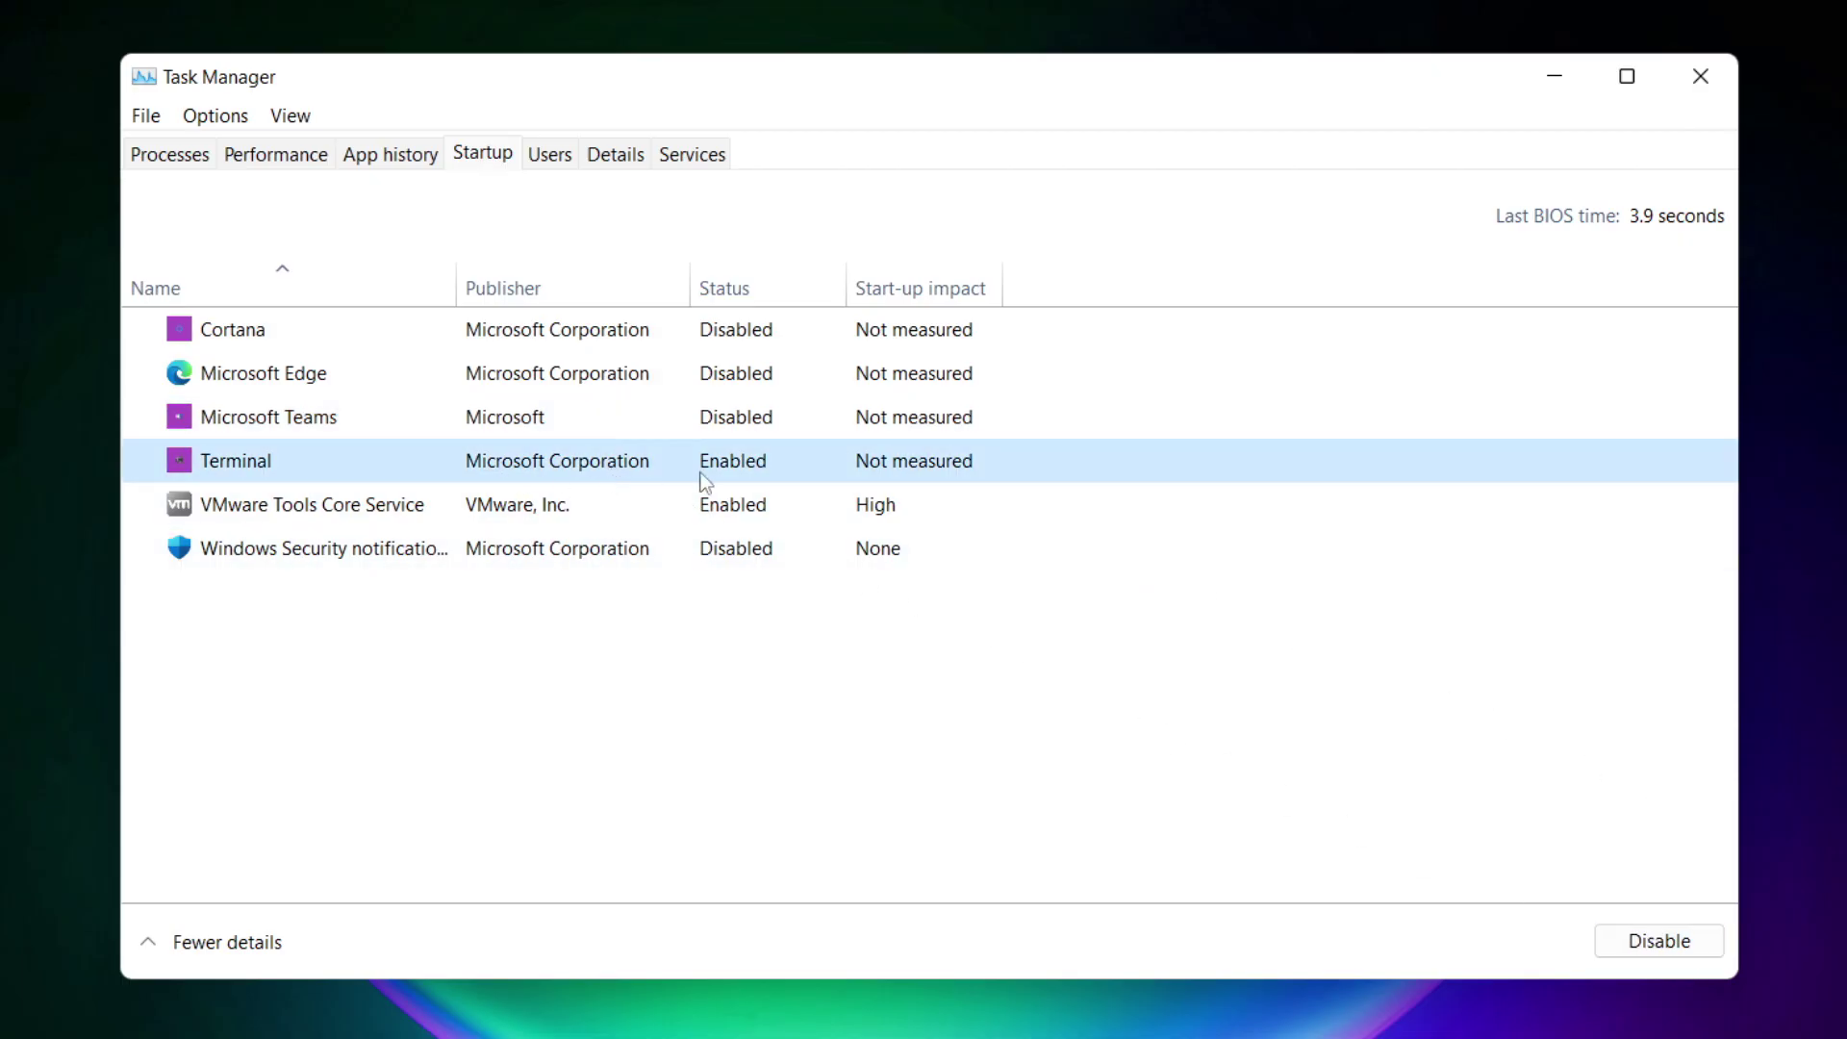
click(1686, 952)
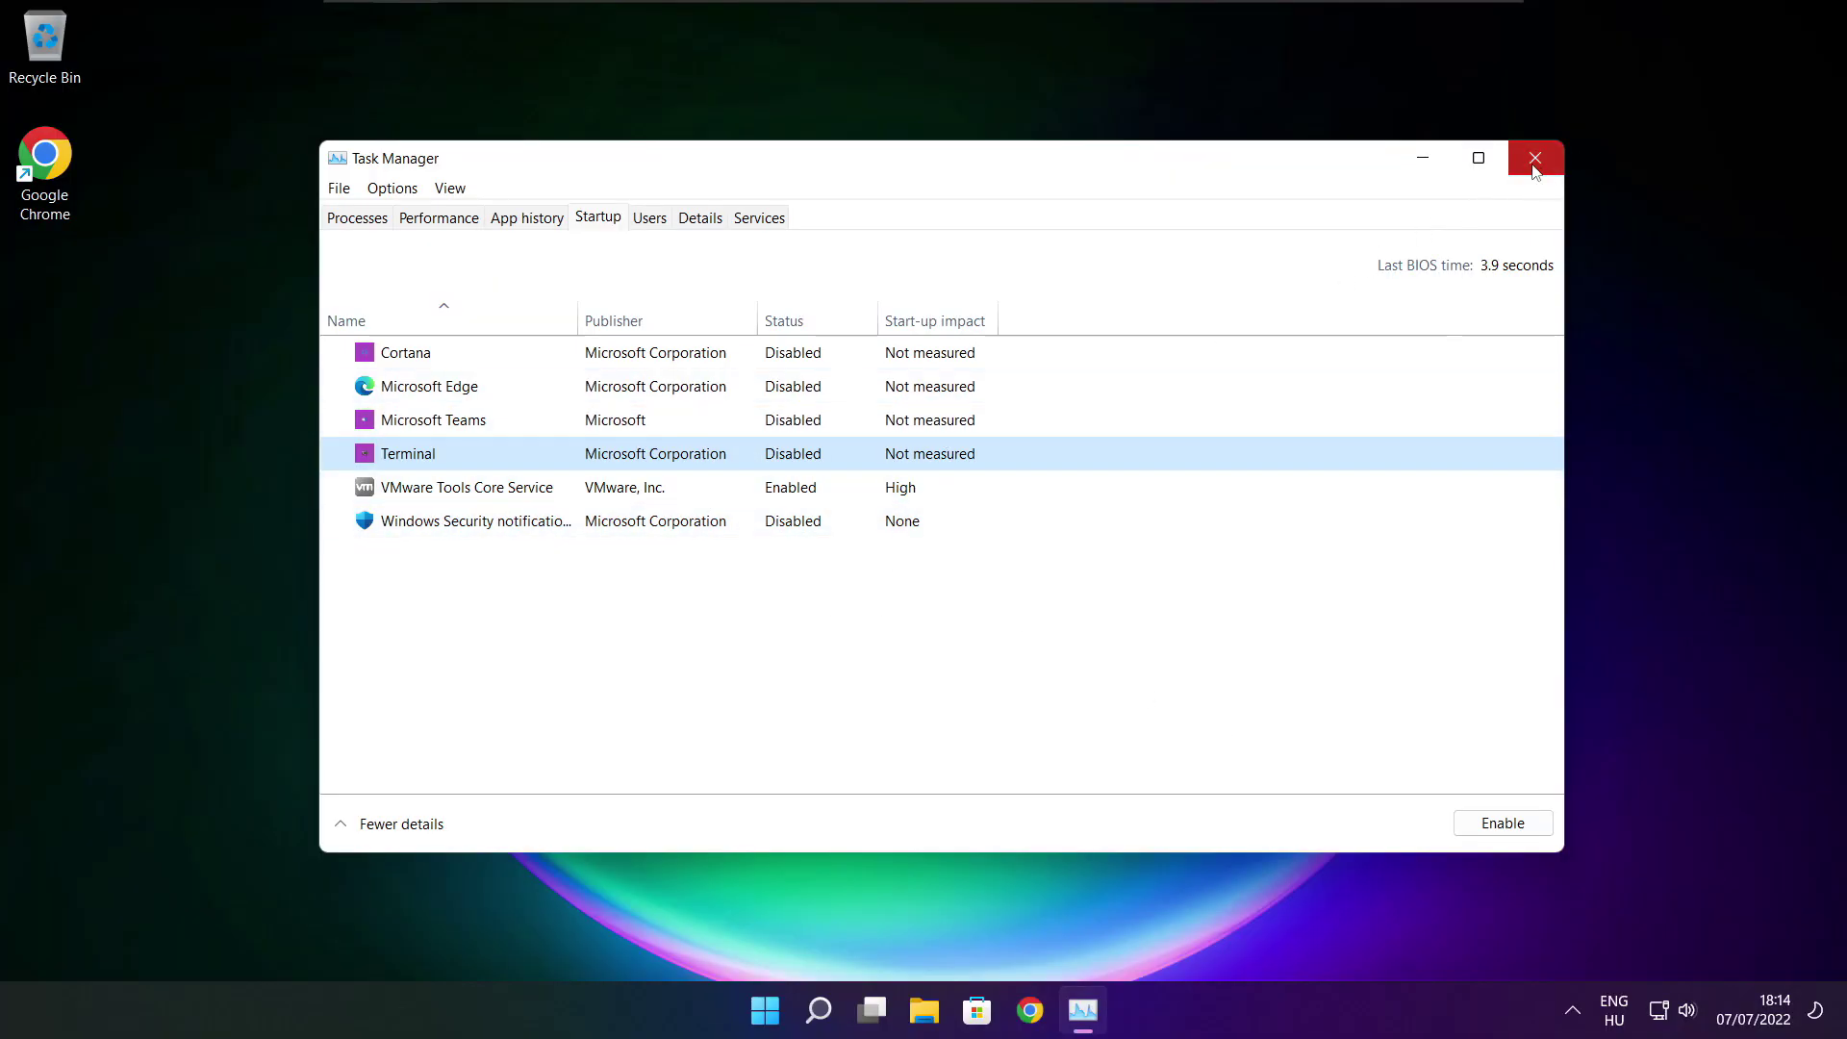
click(1534, 159)
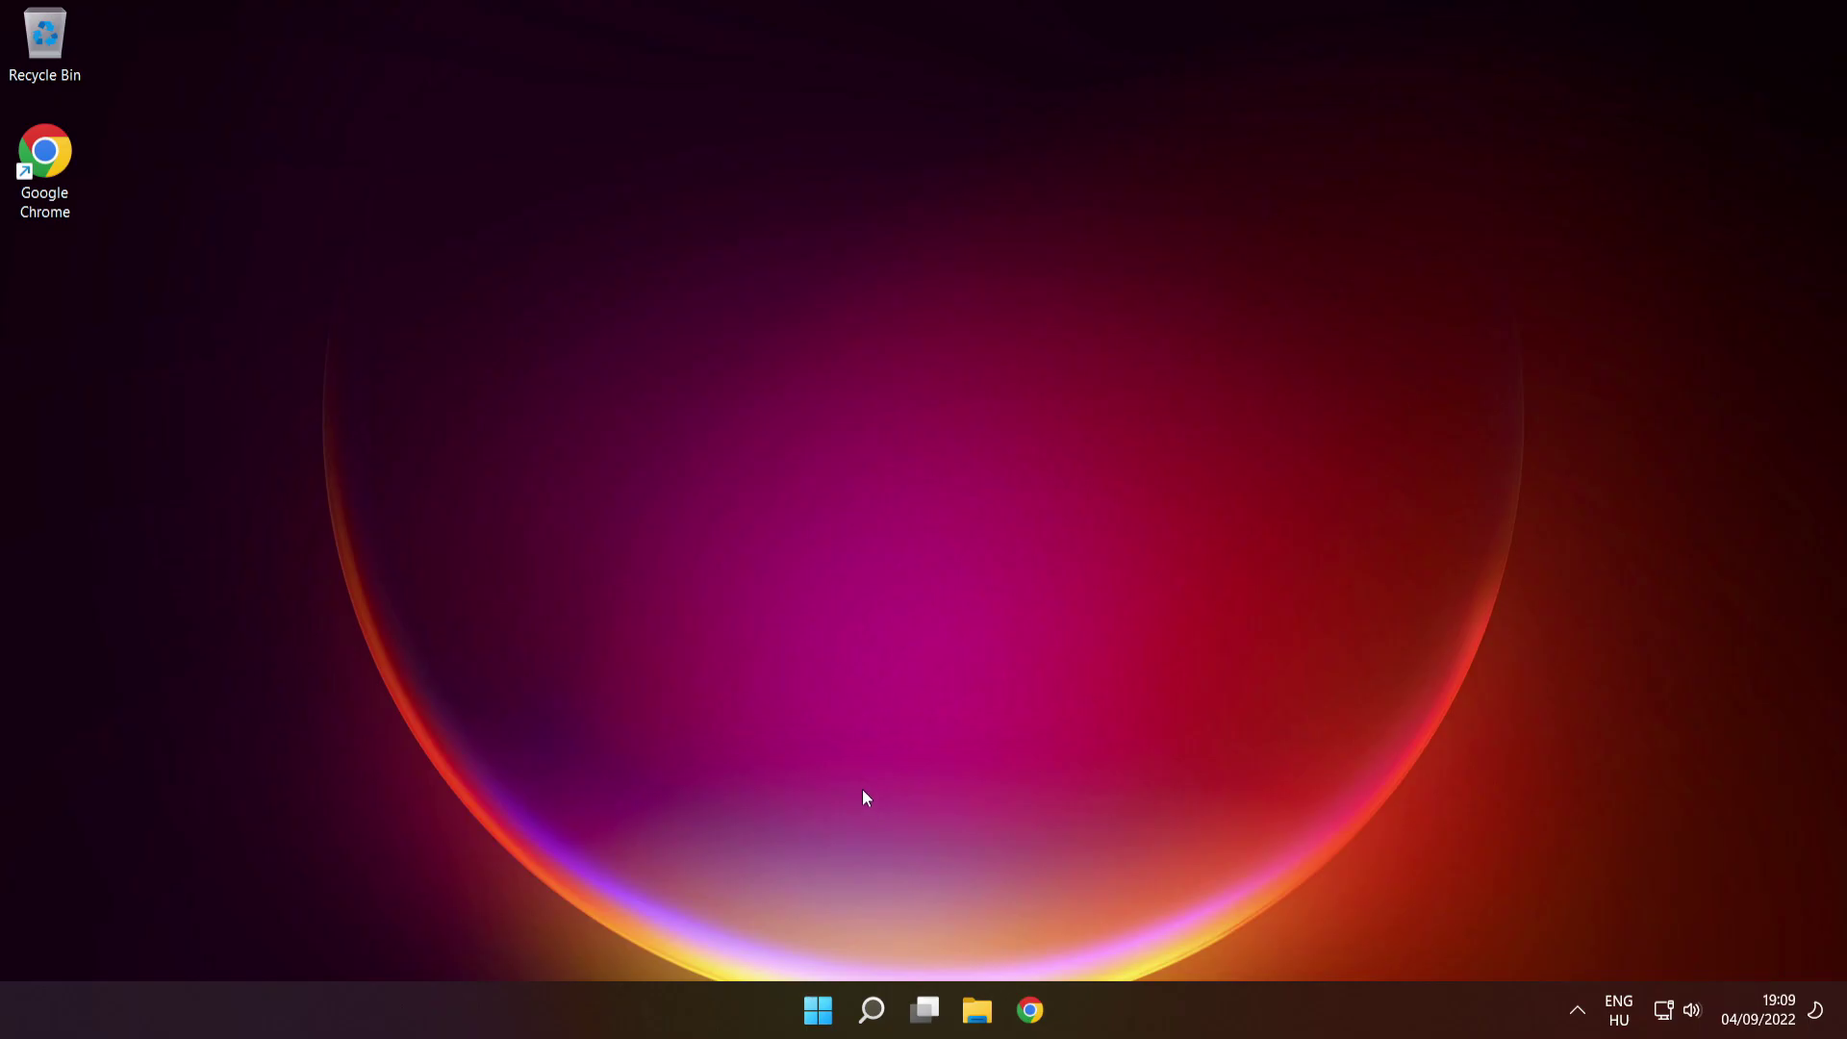
mouse_move(819, 1010)
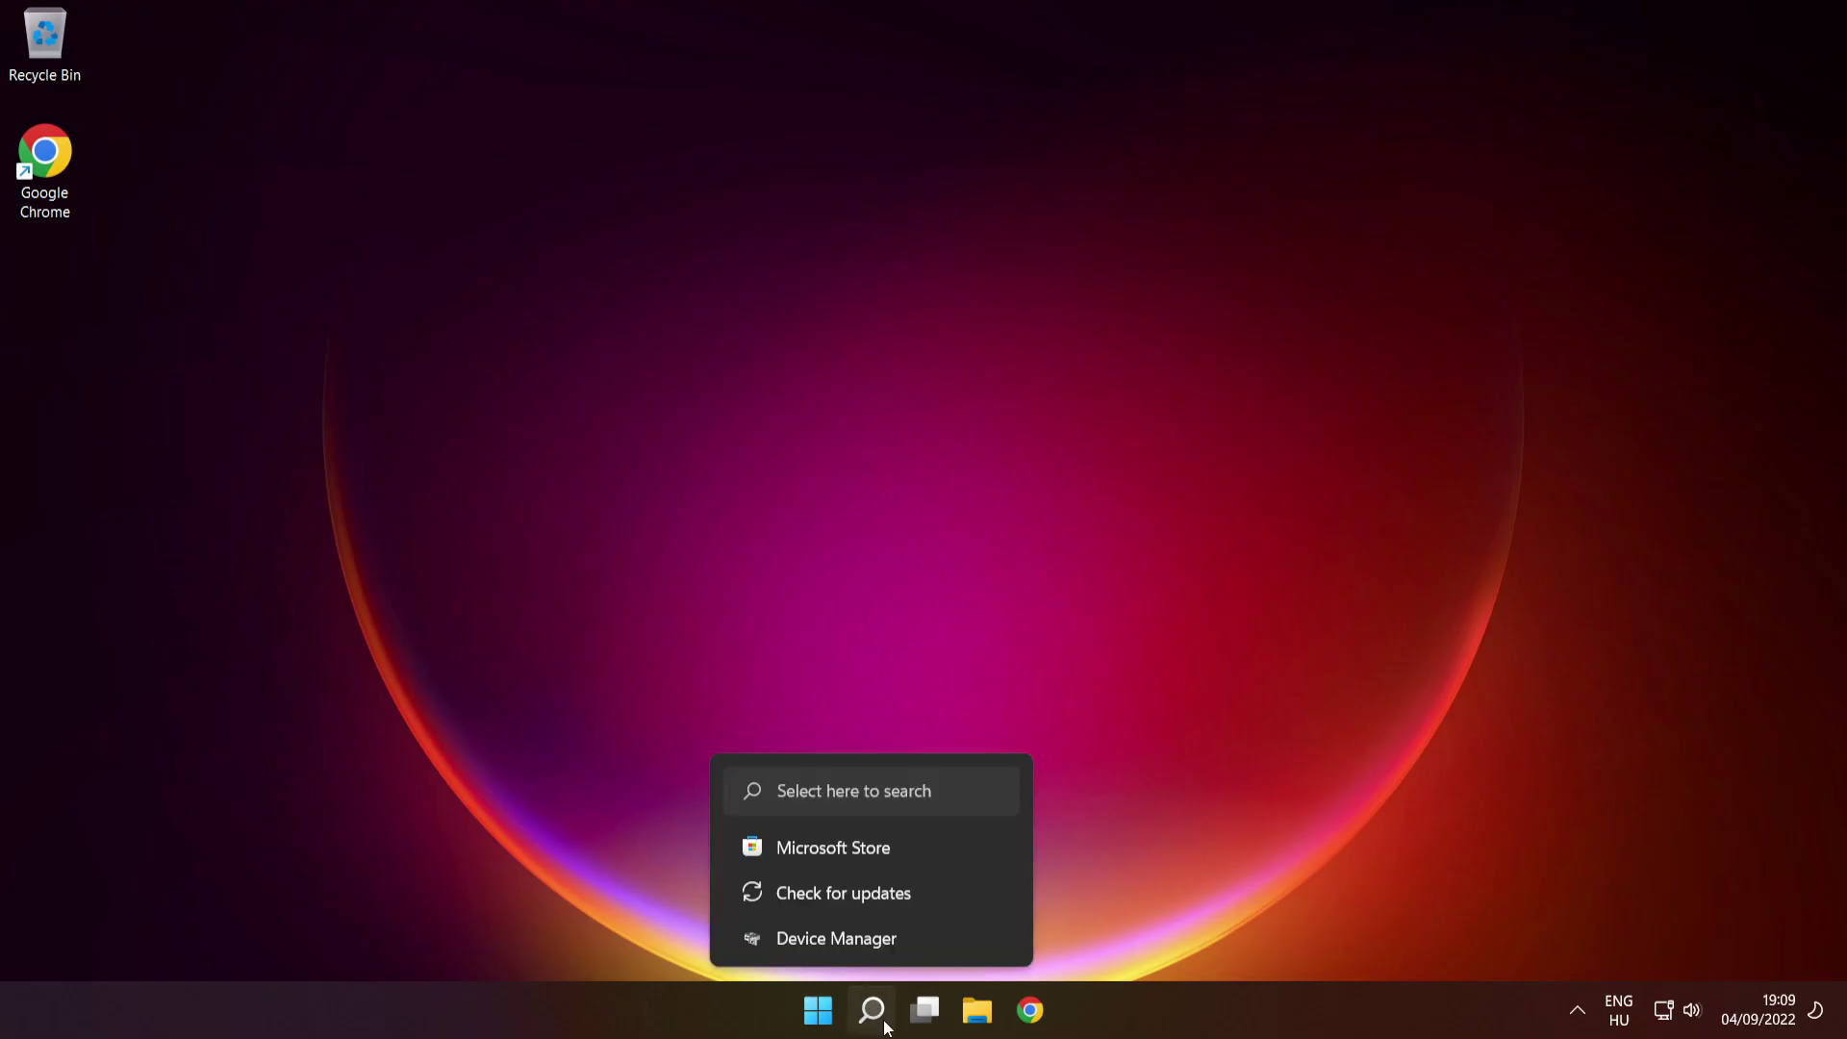
Search for cmd and run Command Prompt as administrator.
click(875, 1018)
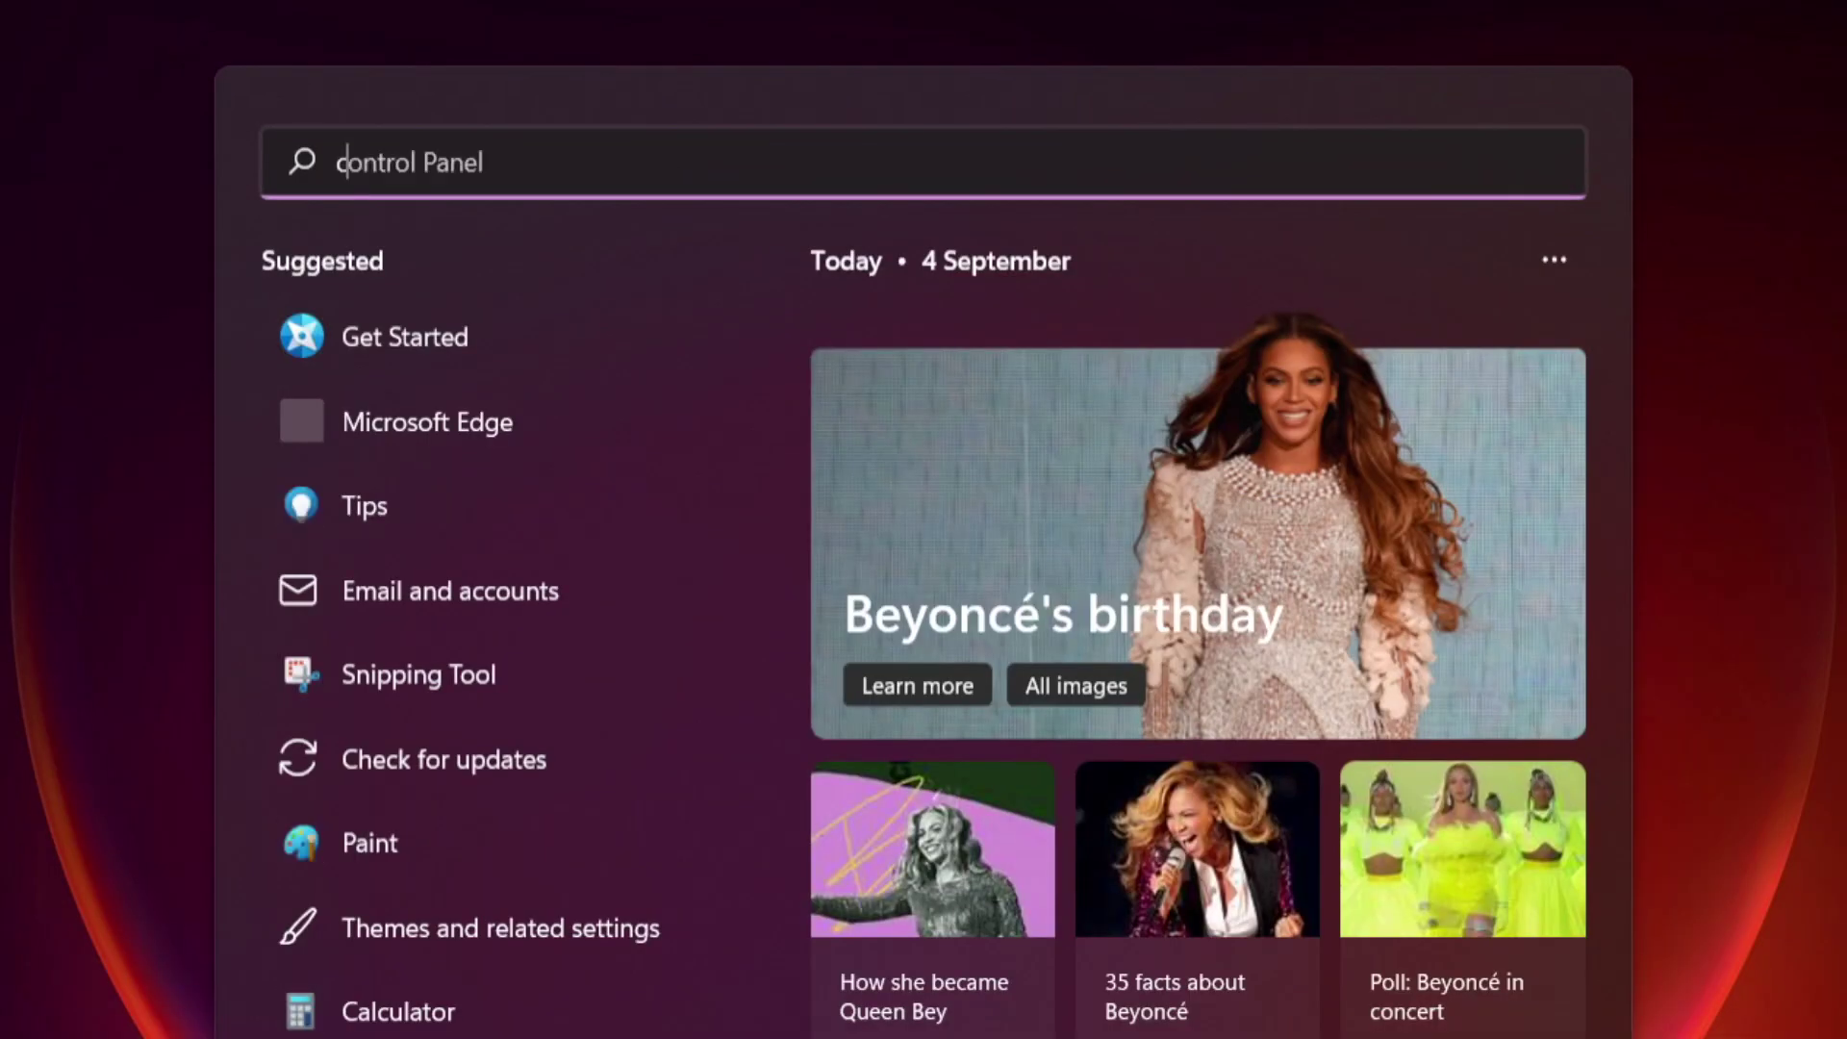
text(cmd)
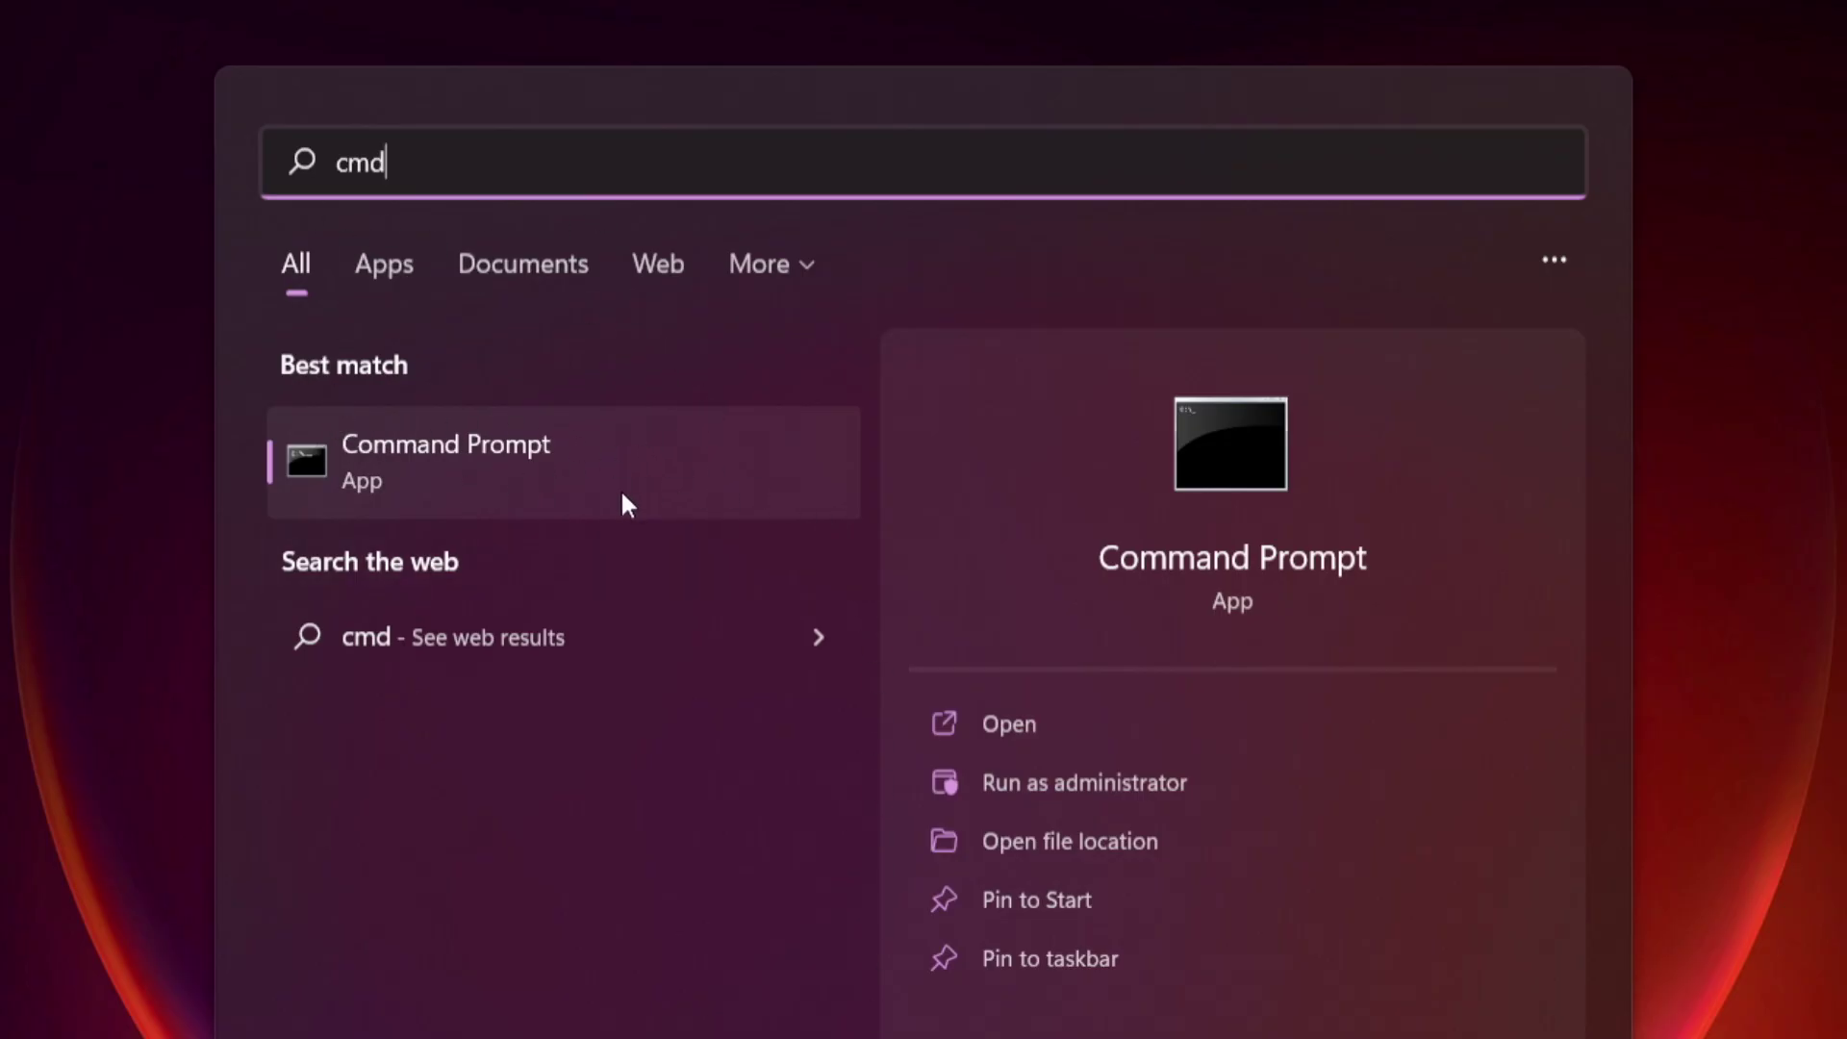
right_click(675, 463)
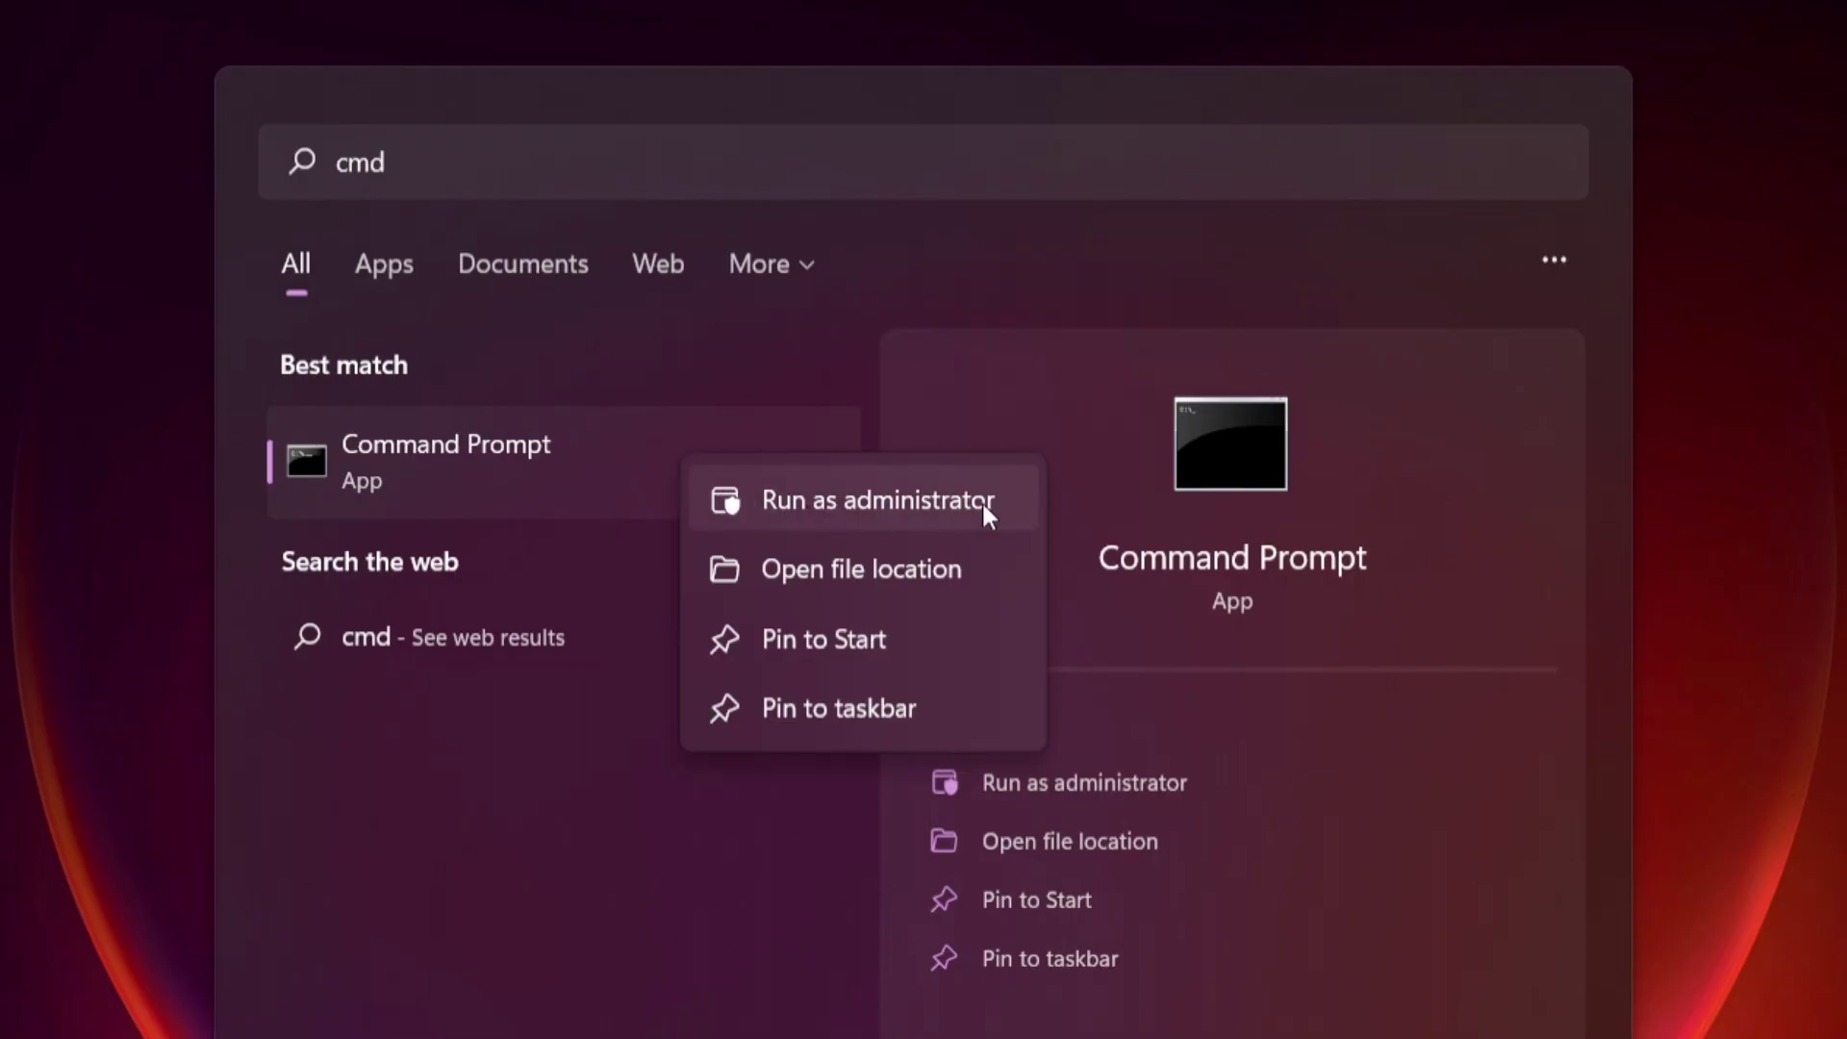
click(877, 496)
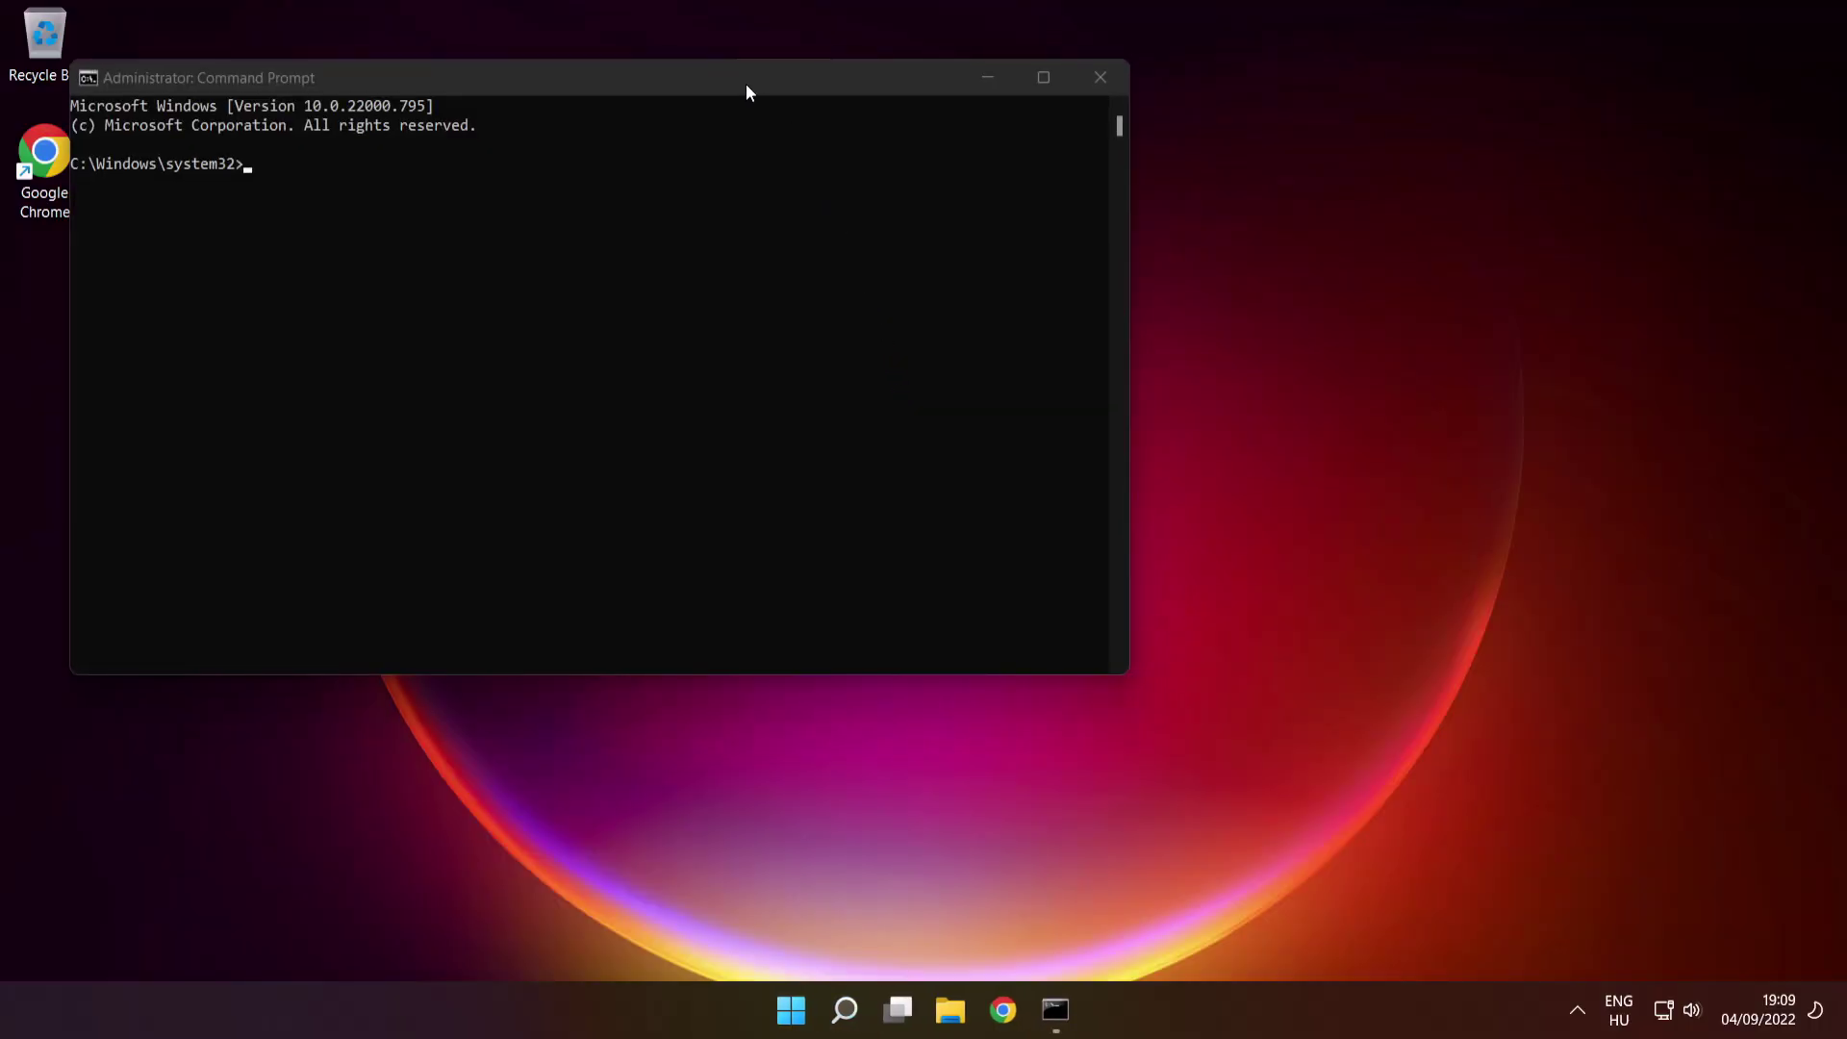
Move the Command Prompt window to the centre of the screen.
drag(743, 79, 1064, 230)
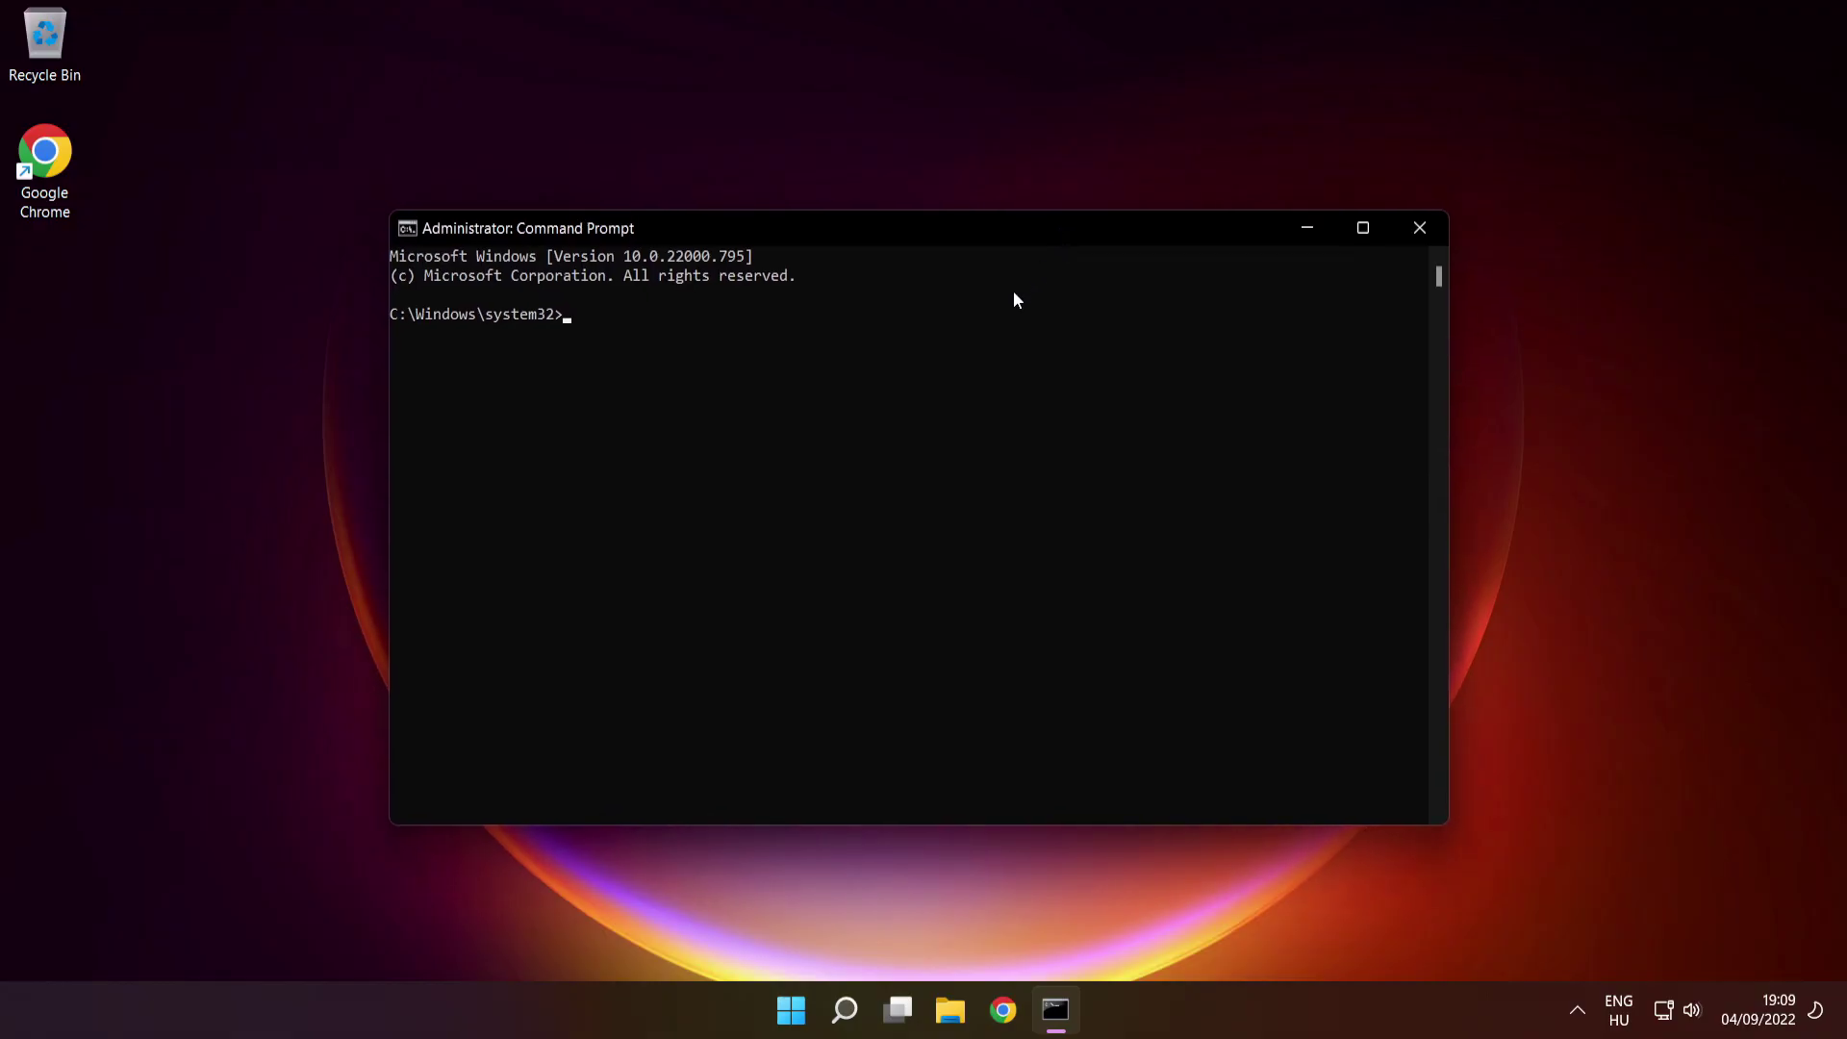
text(sfc /scannow)
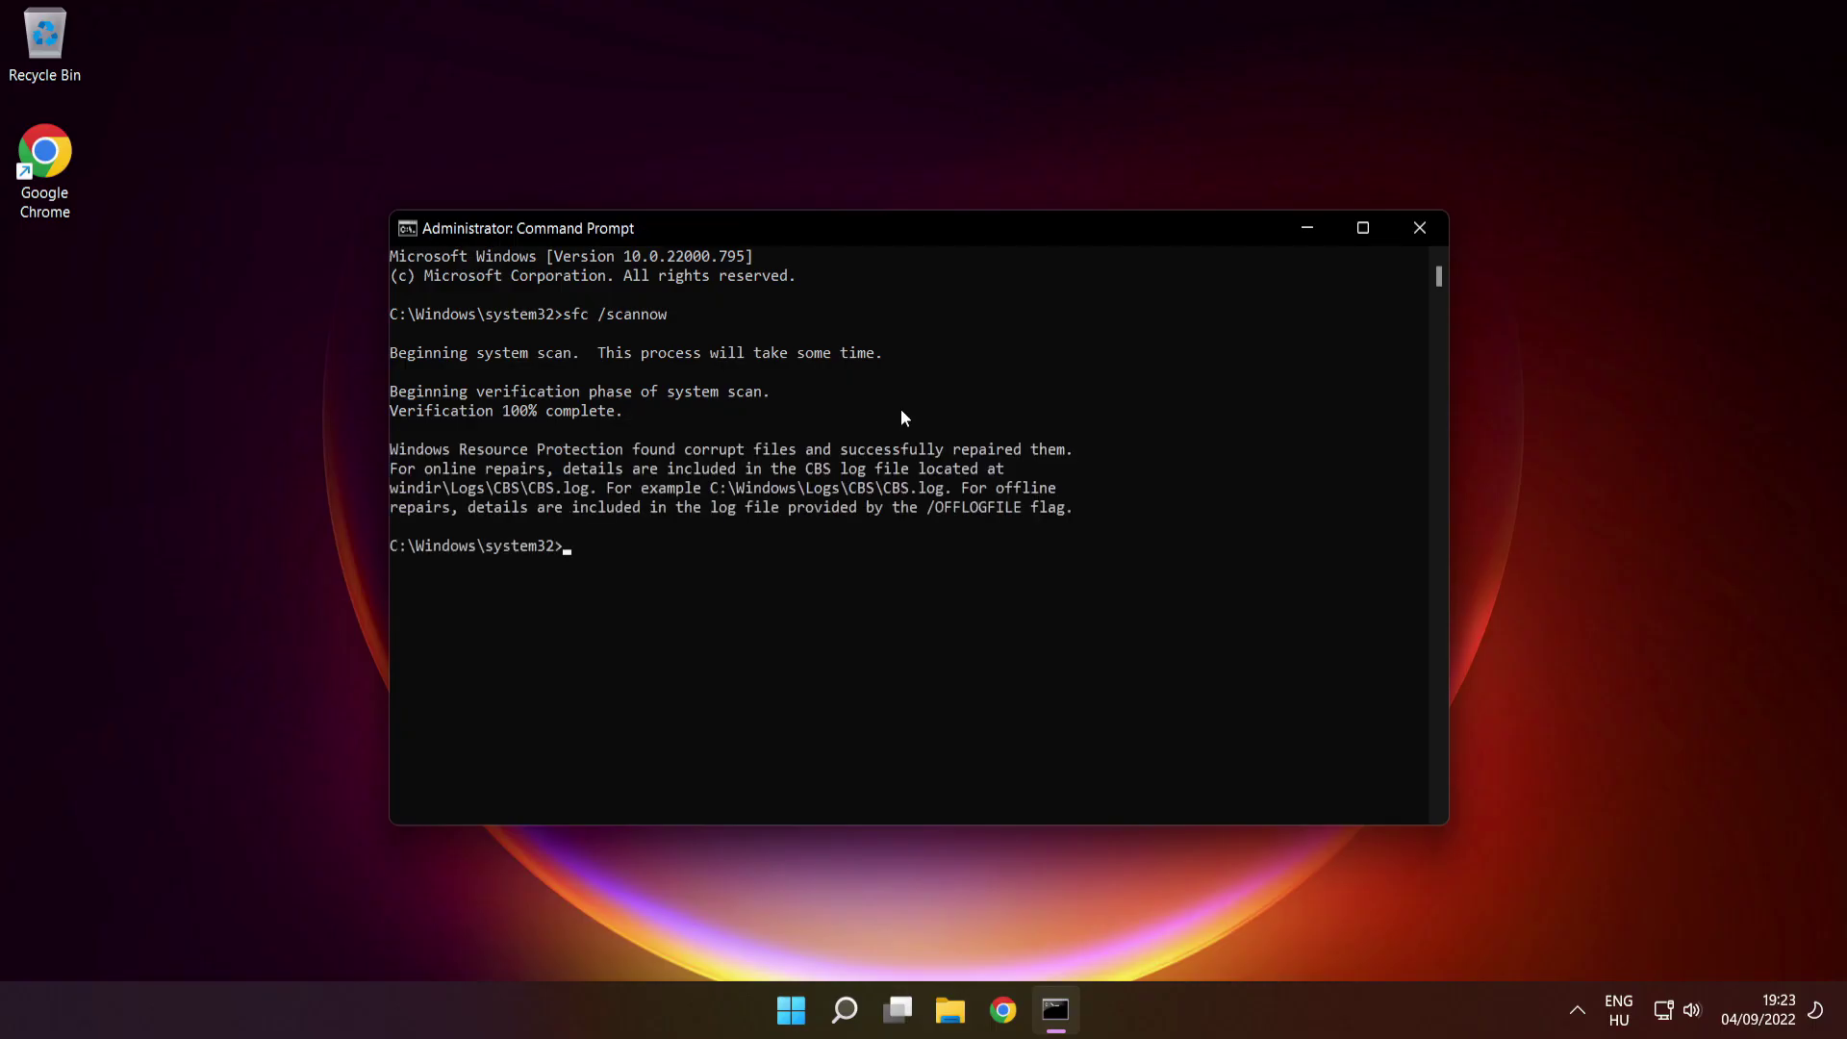
Close the finished console and show the Start menu's Sleep, Shut down and Restart options.
click(1421, 230)
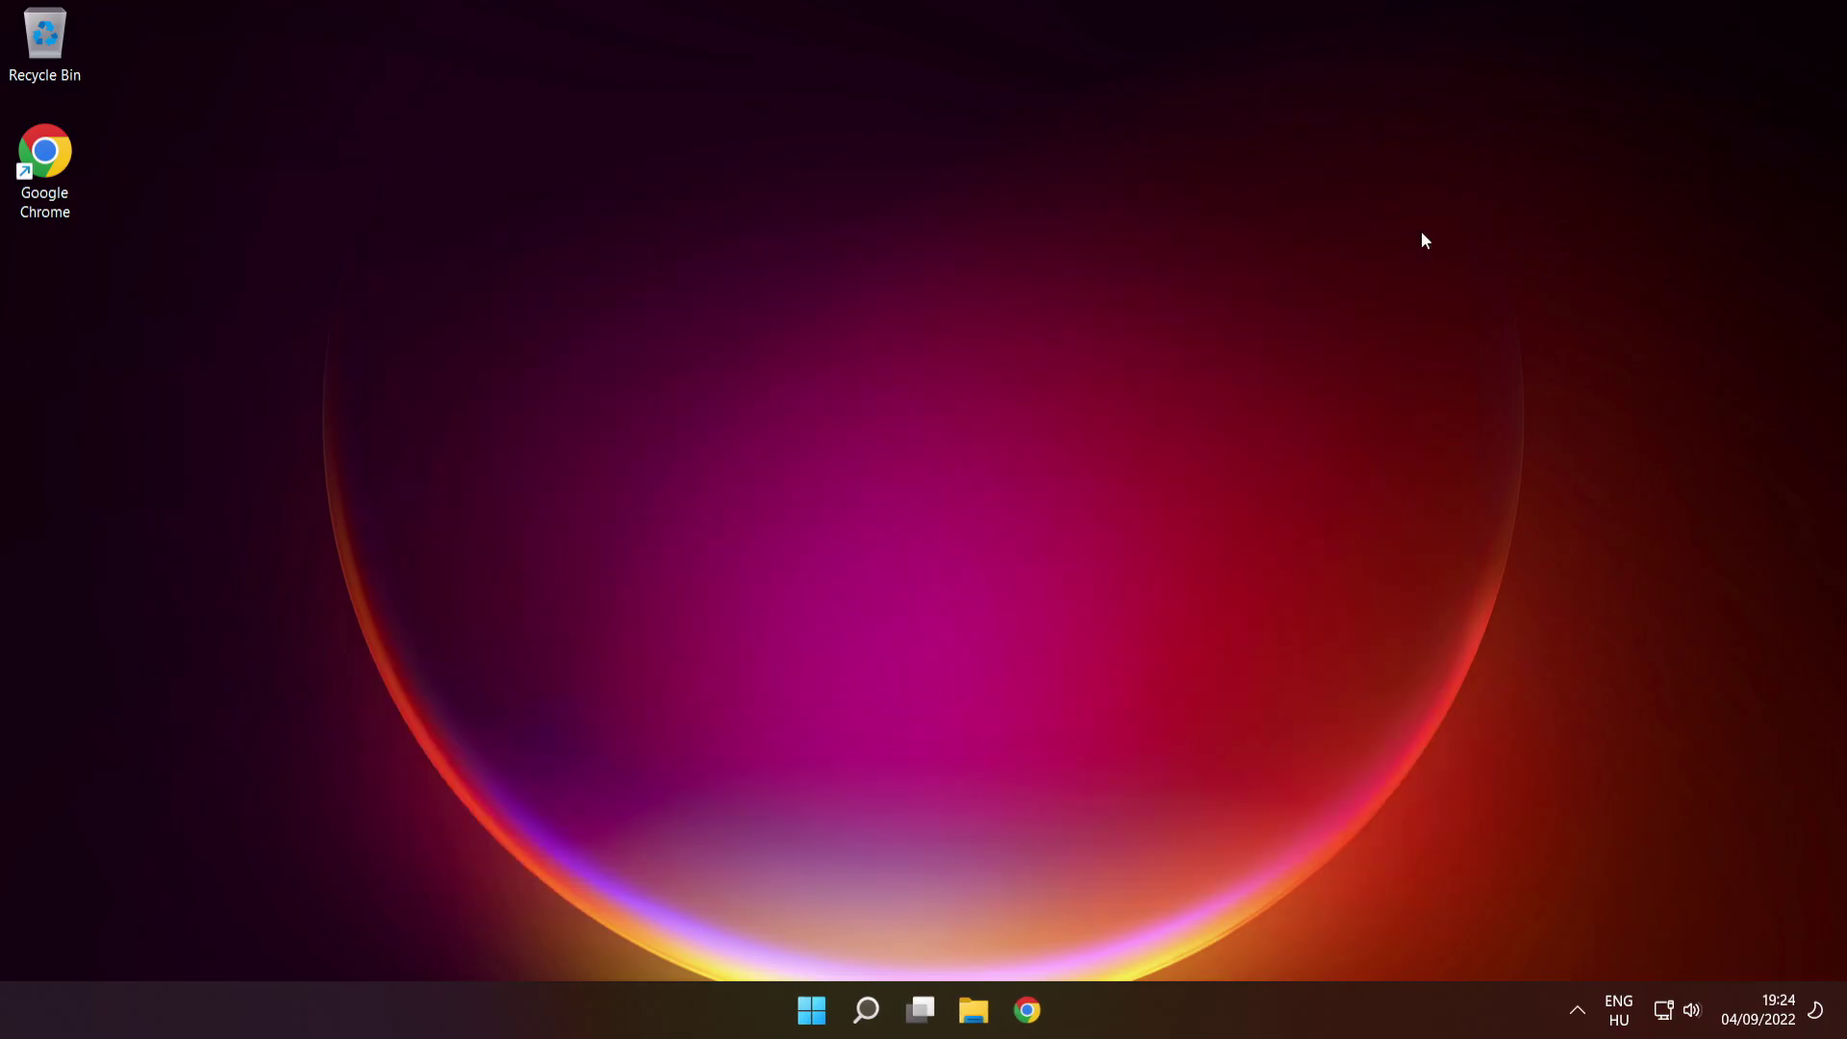
click(817, 1009)
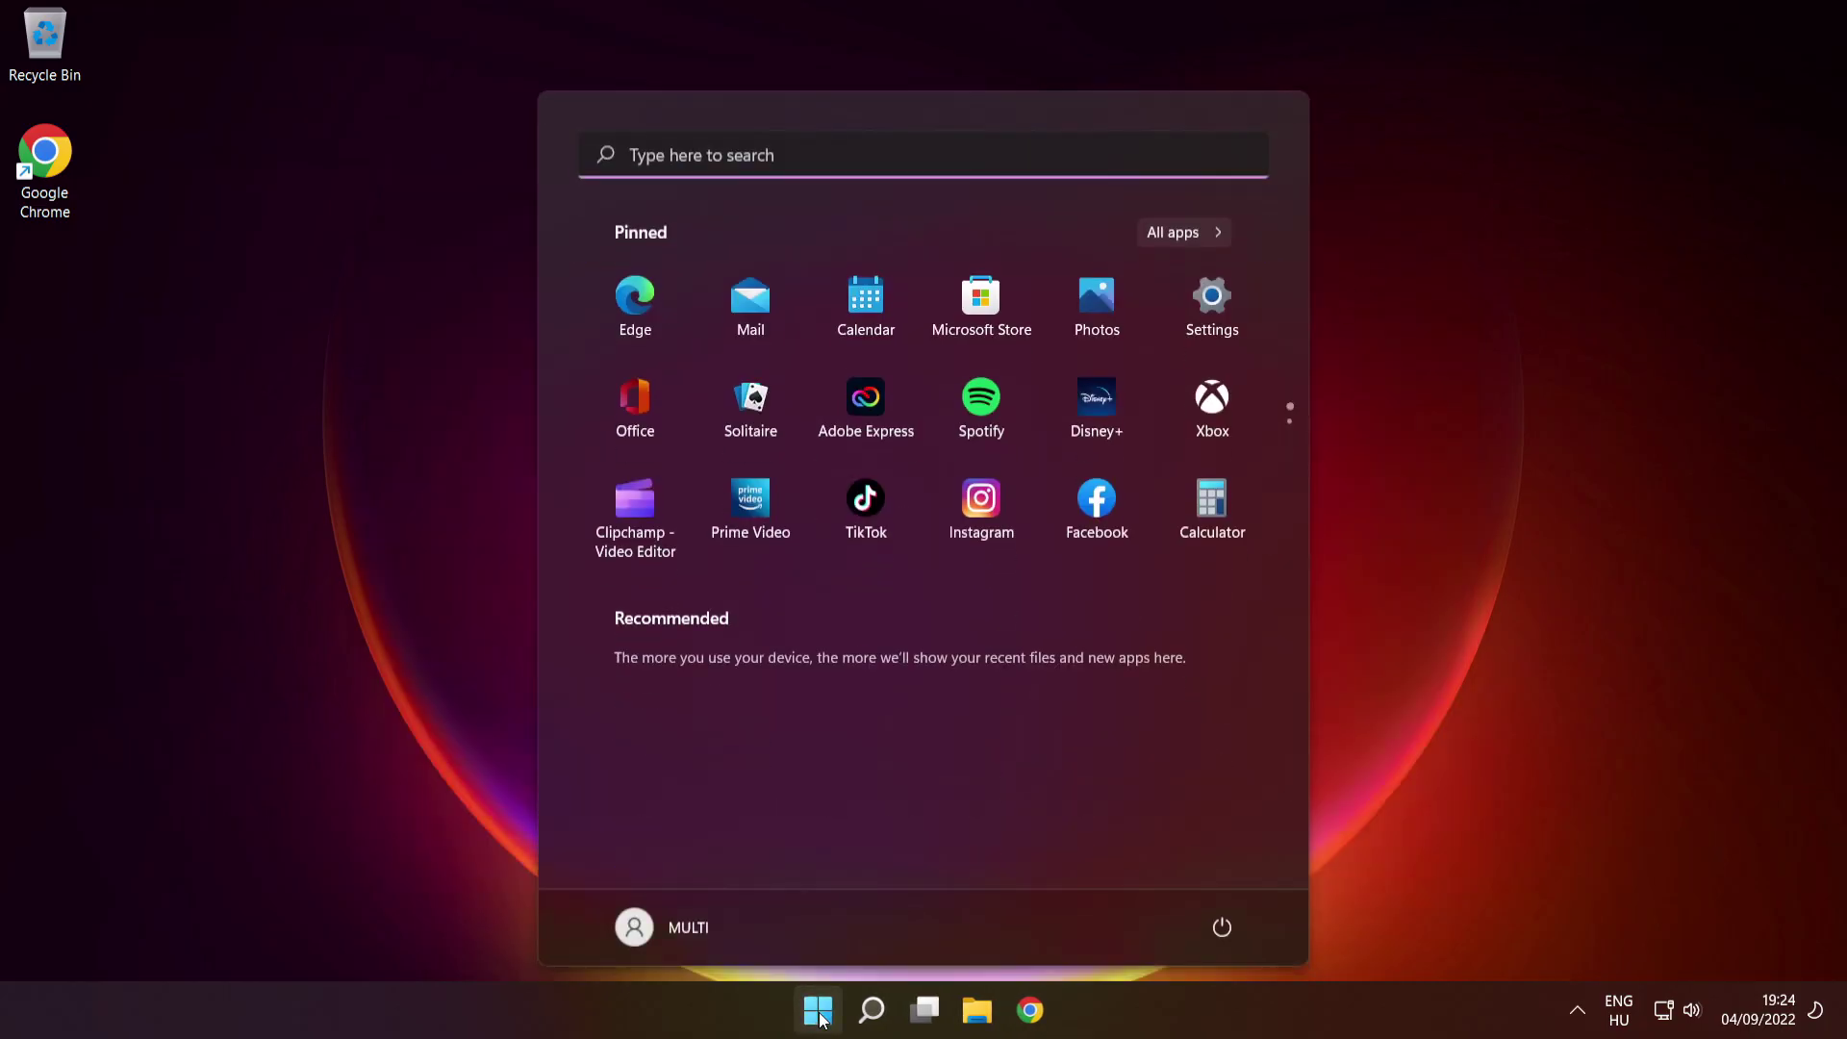
click(1223, 928)
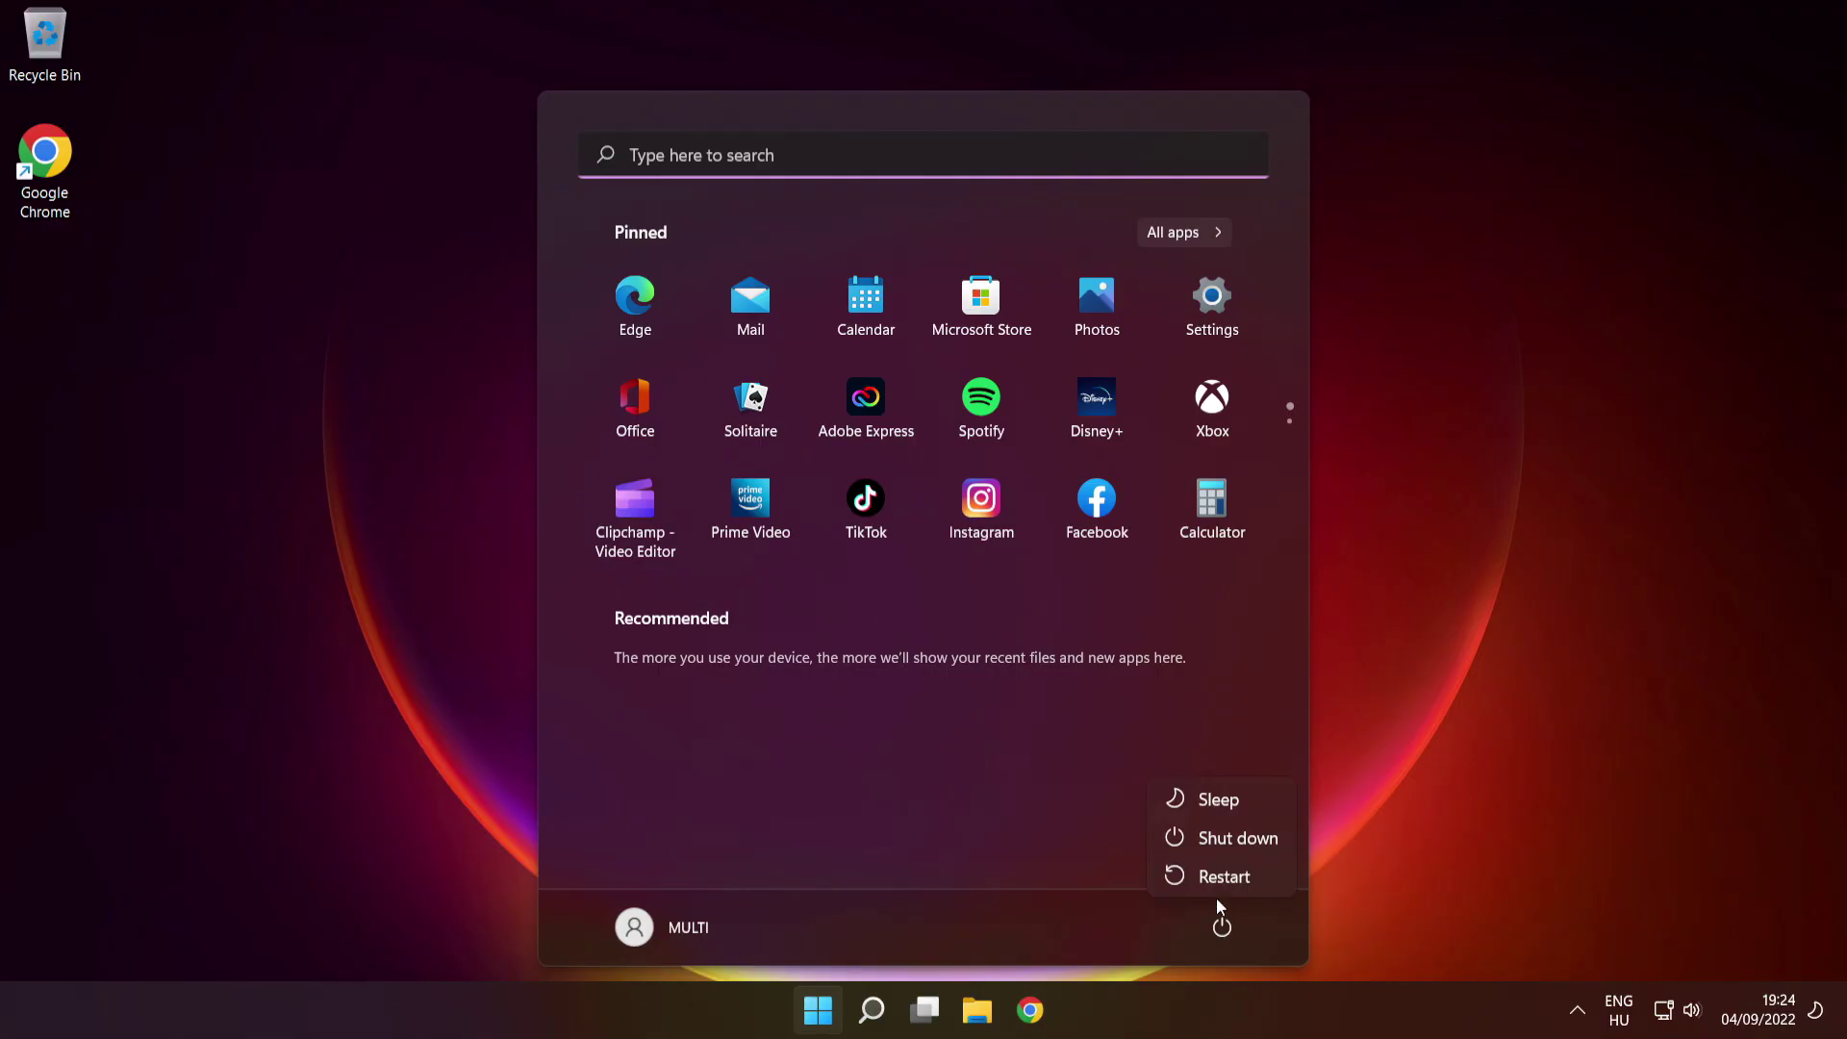